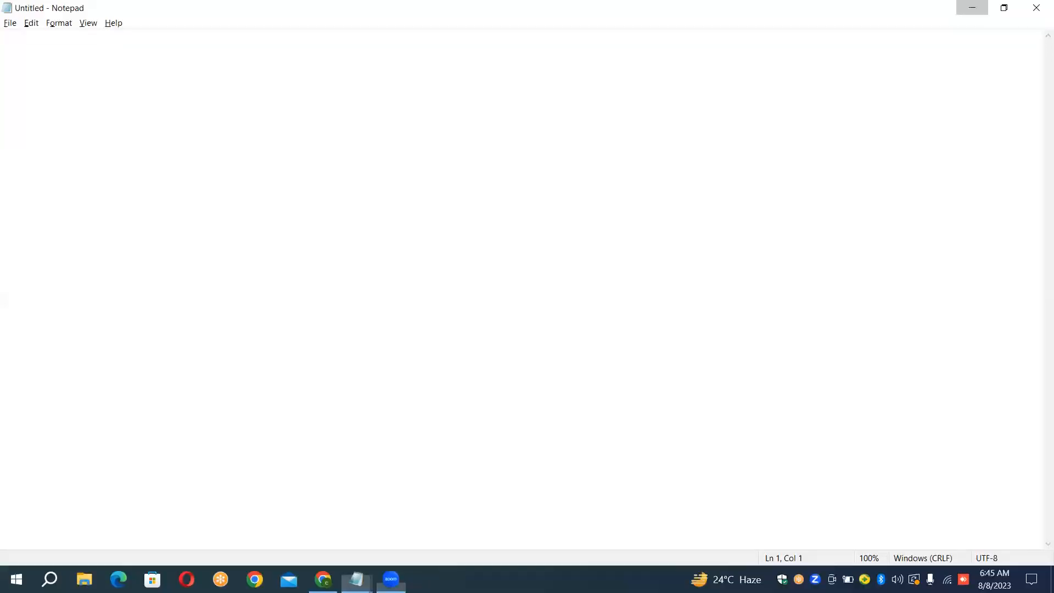
Close the empty Untitled Notepad window and bring up the AzureKeyVault notes.
click(976, 19)
mouse_move(357, 579)
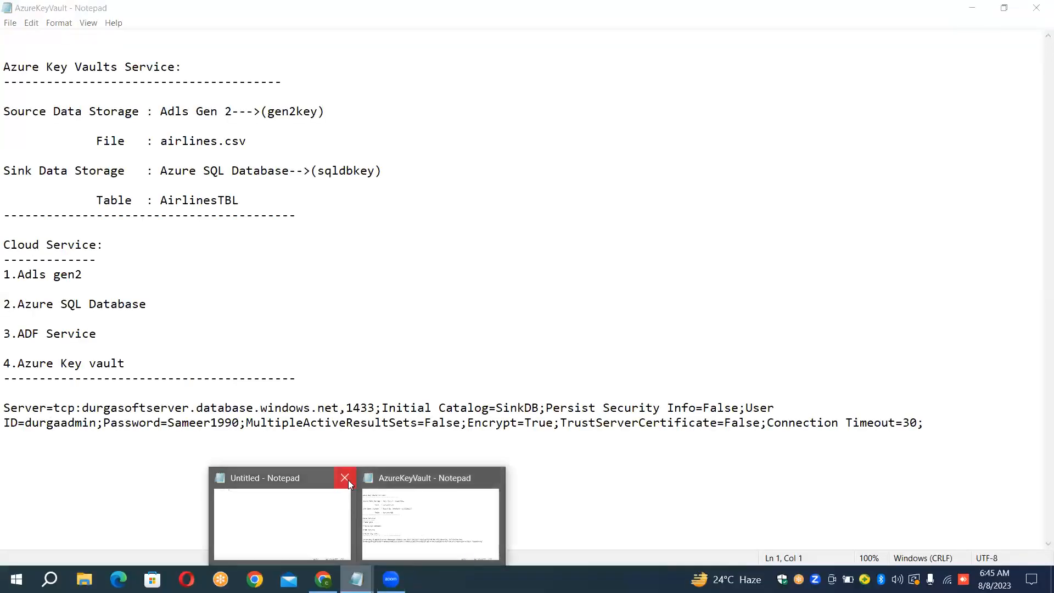
click(345, 478)
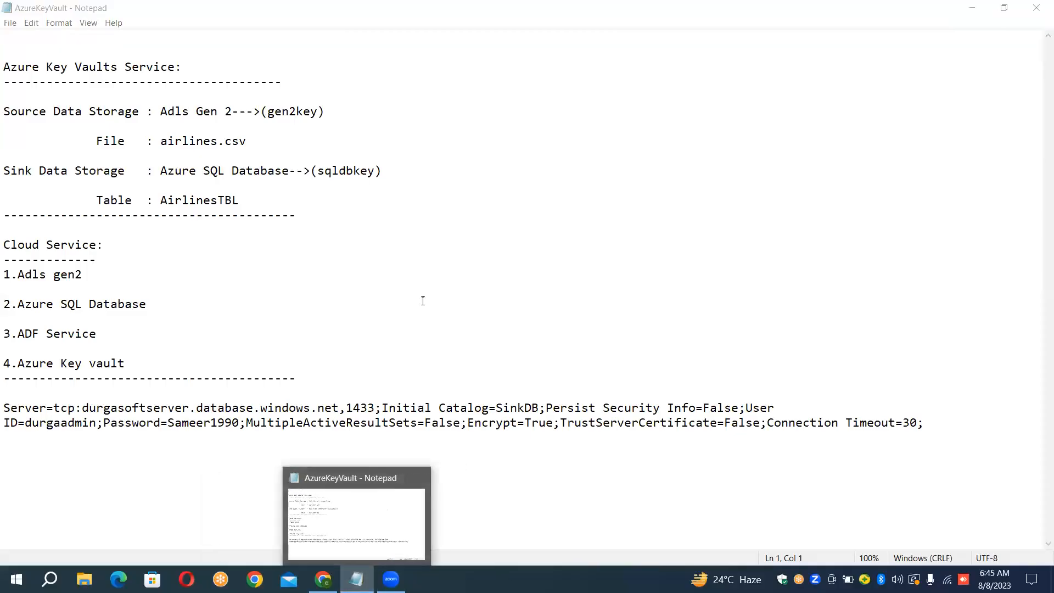
click(482, 181)
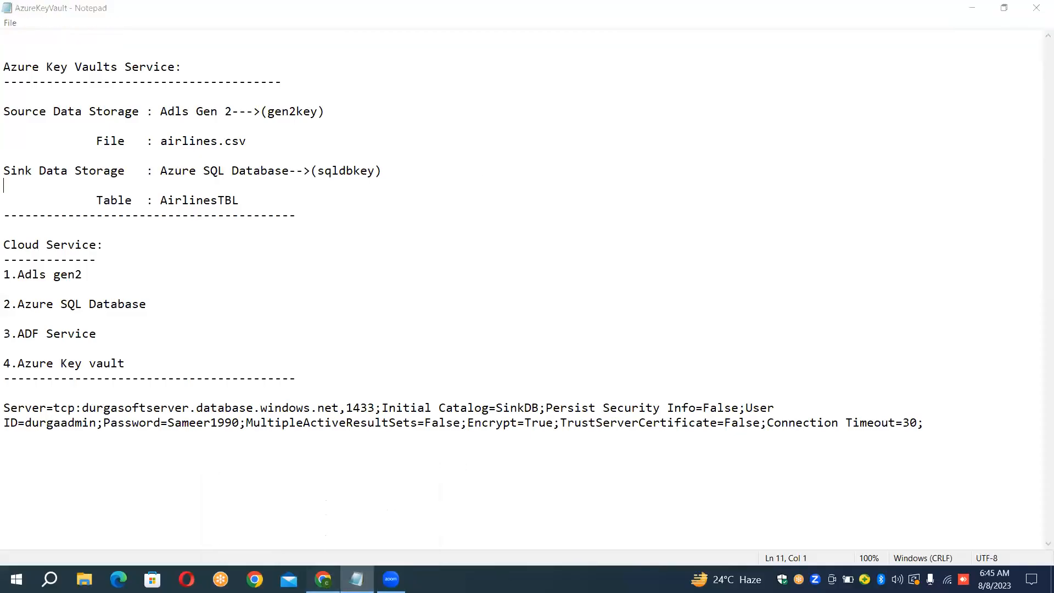
Switch to Chrome and replace the Zoom page with the Azure portal home page in a new tab.
key(alt+Tab)
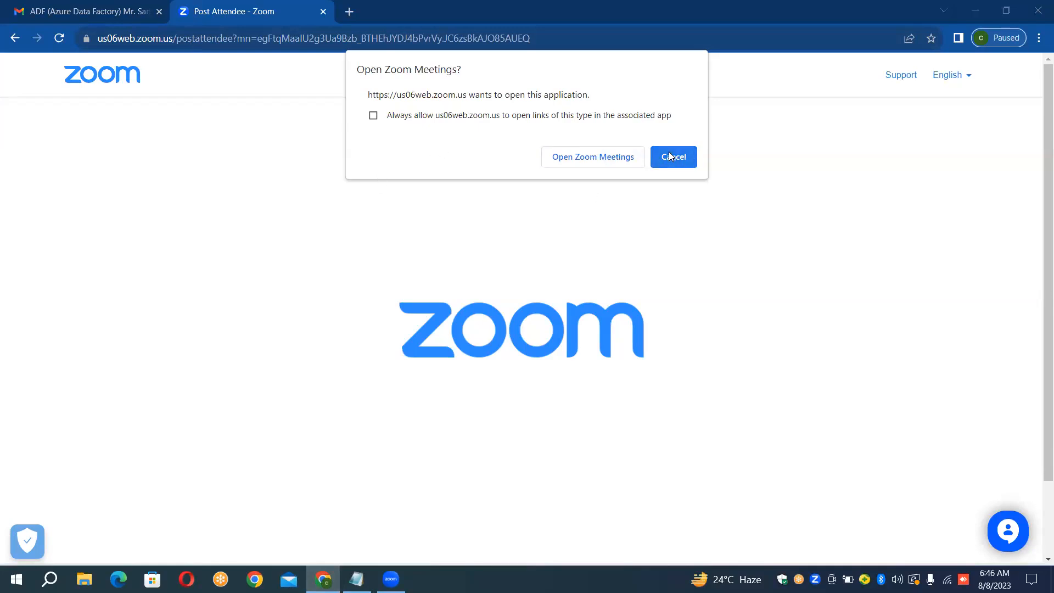
click(322, 12)
click(185, 13)
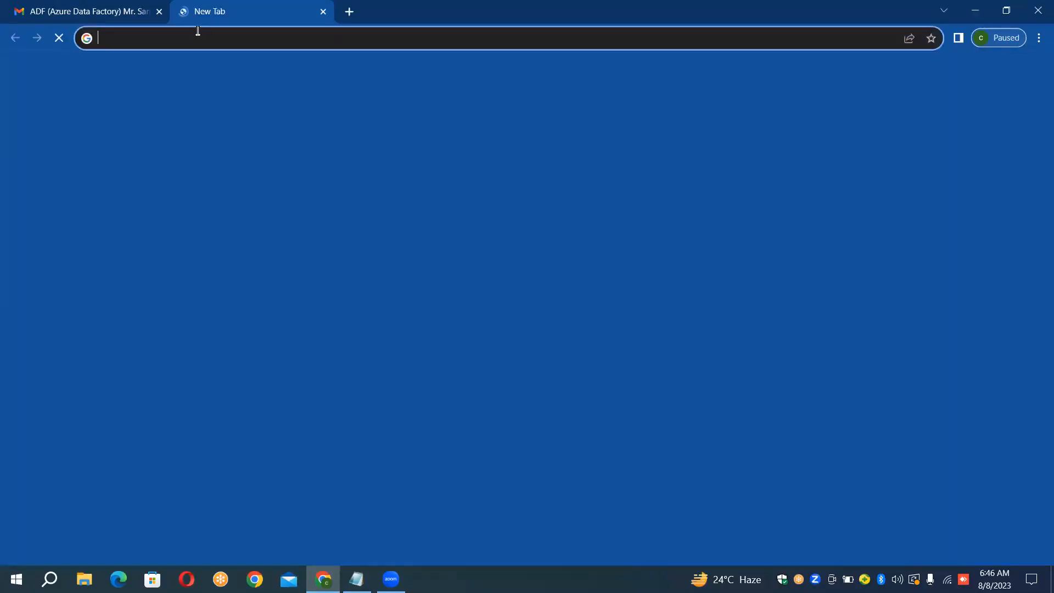
click(198, 31)
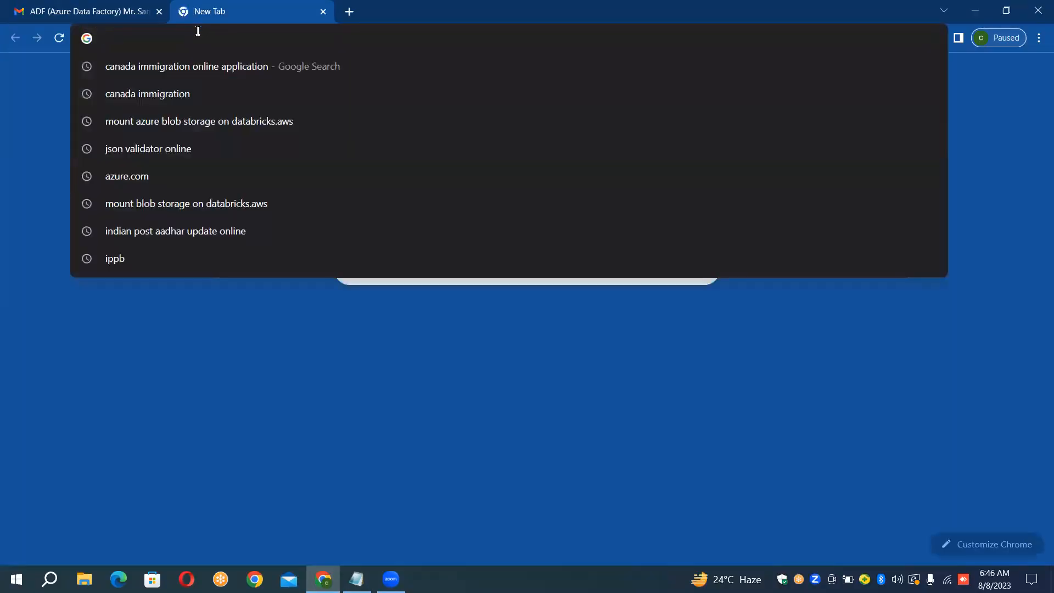
click(220, 419)
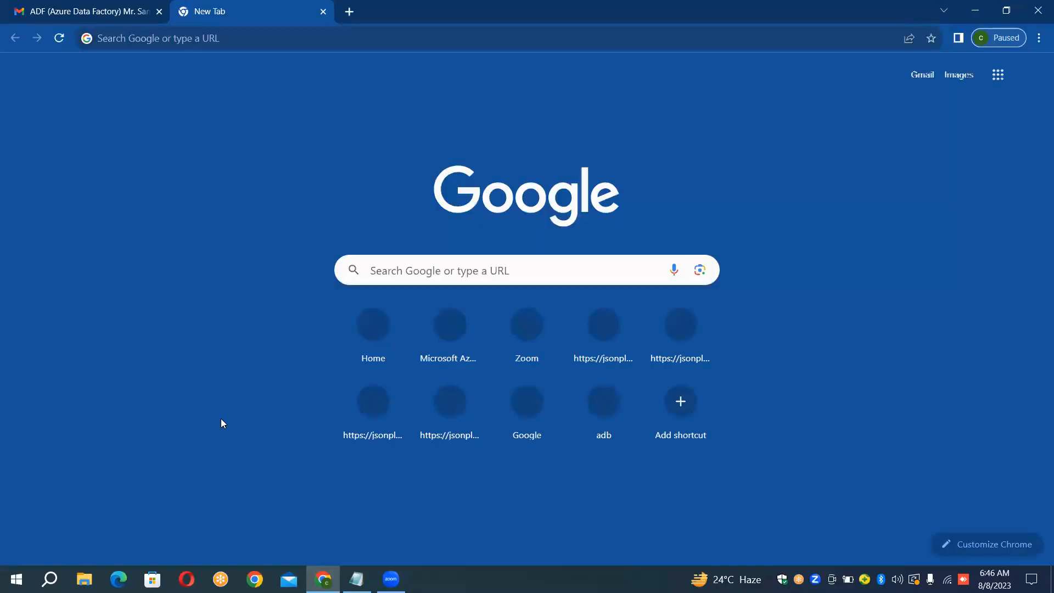
click(364, 330)
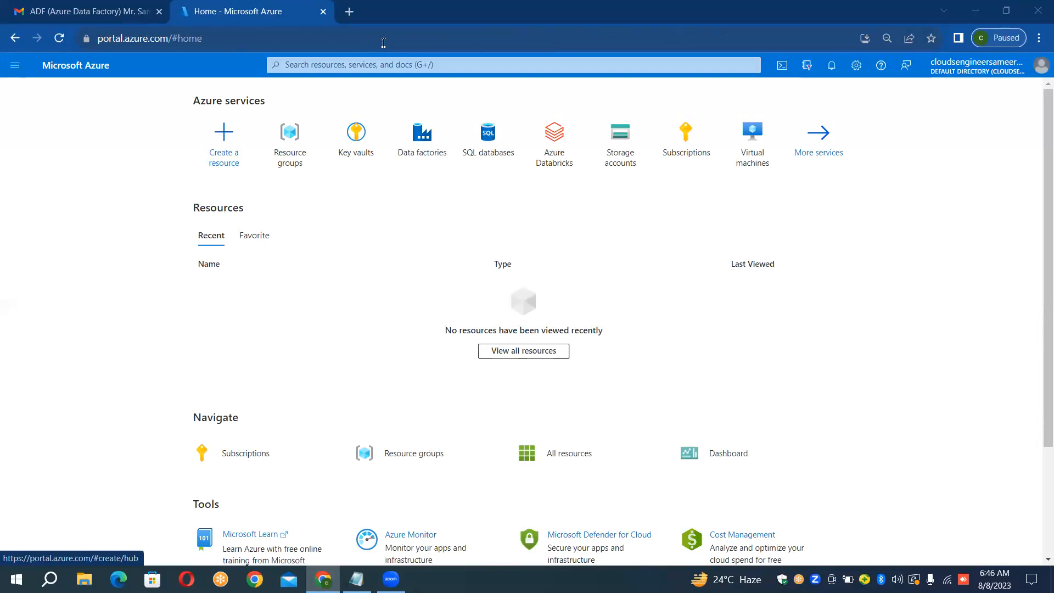
Open the Azure portal home page in four more browser tabs, and return to the first portal tab.
click(348, 12)
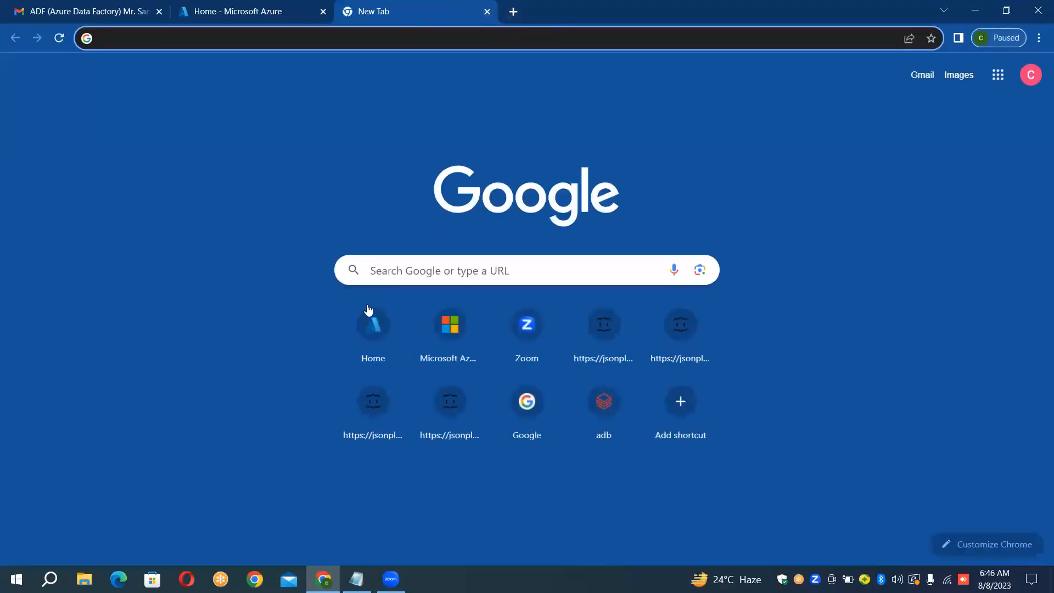
click(368, 322)
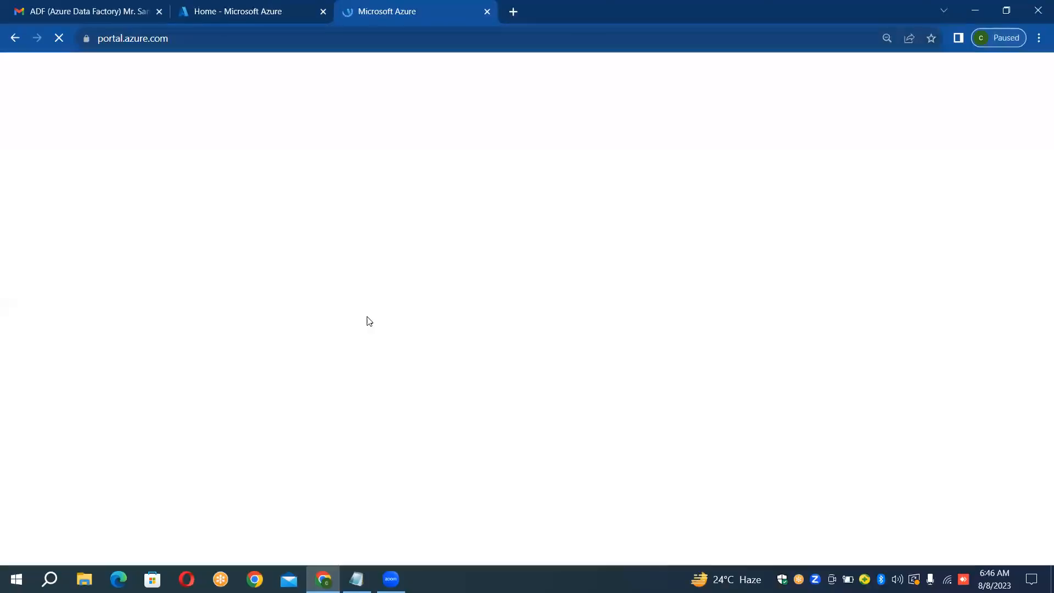
click(513, 19)
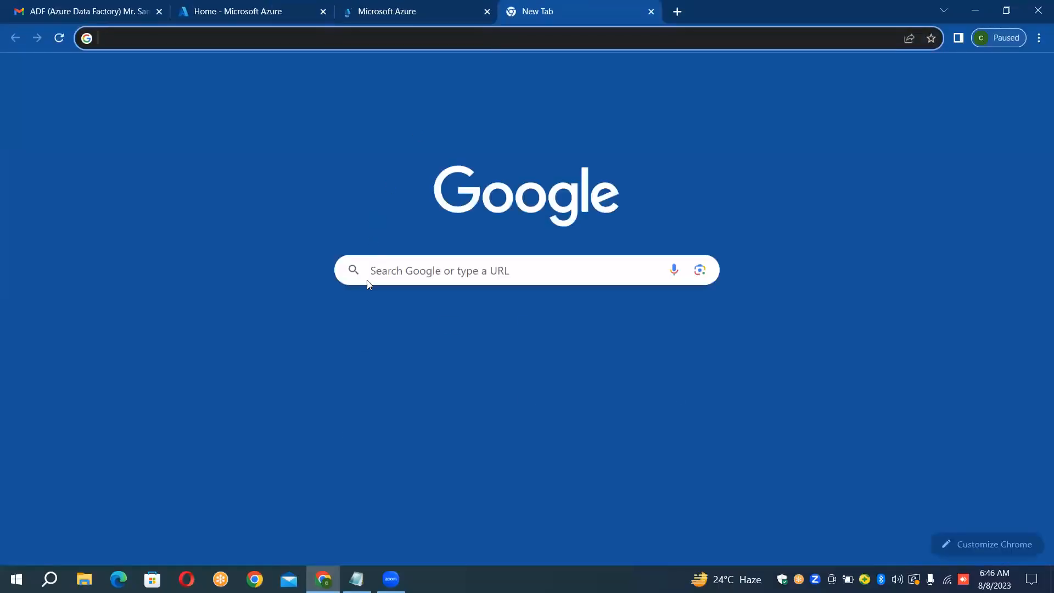
click(371, 324)
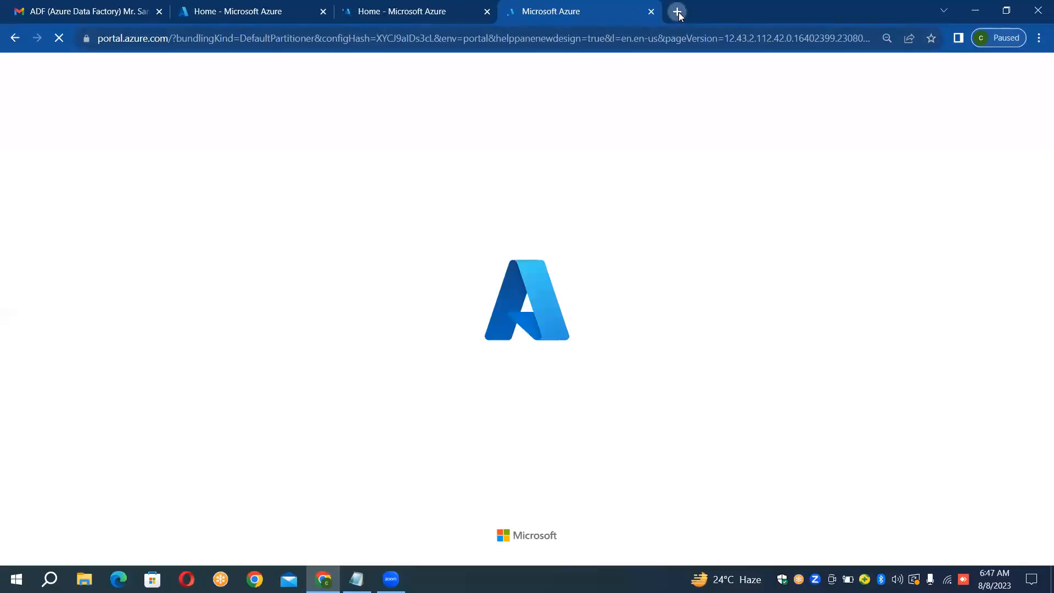
click(678, 12)
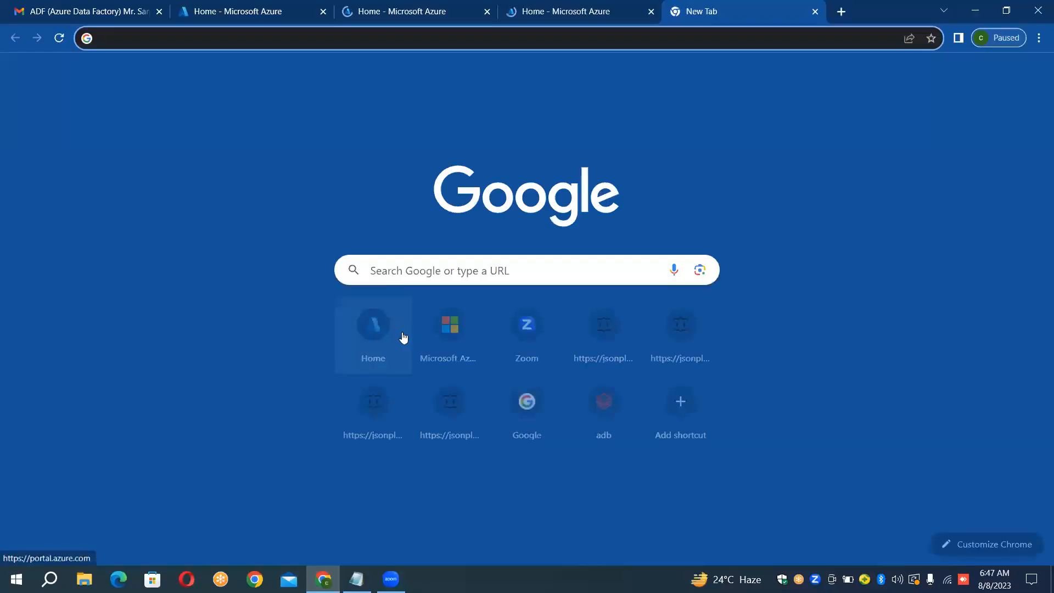
click(387, 333)
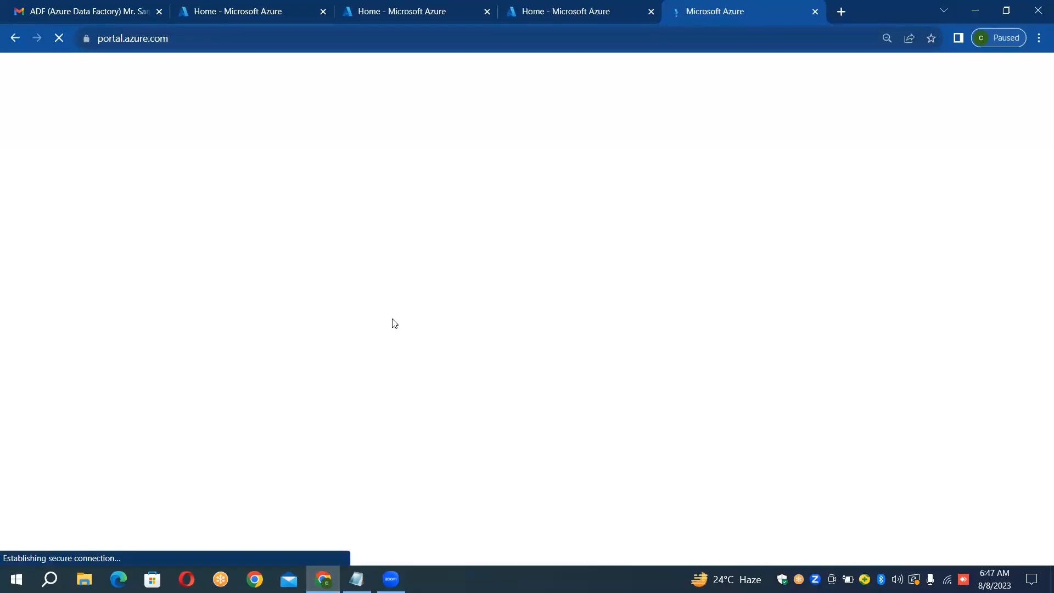
click(840, 12)
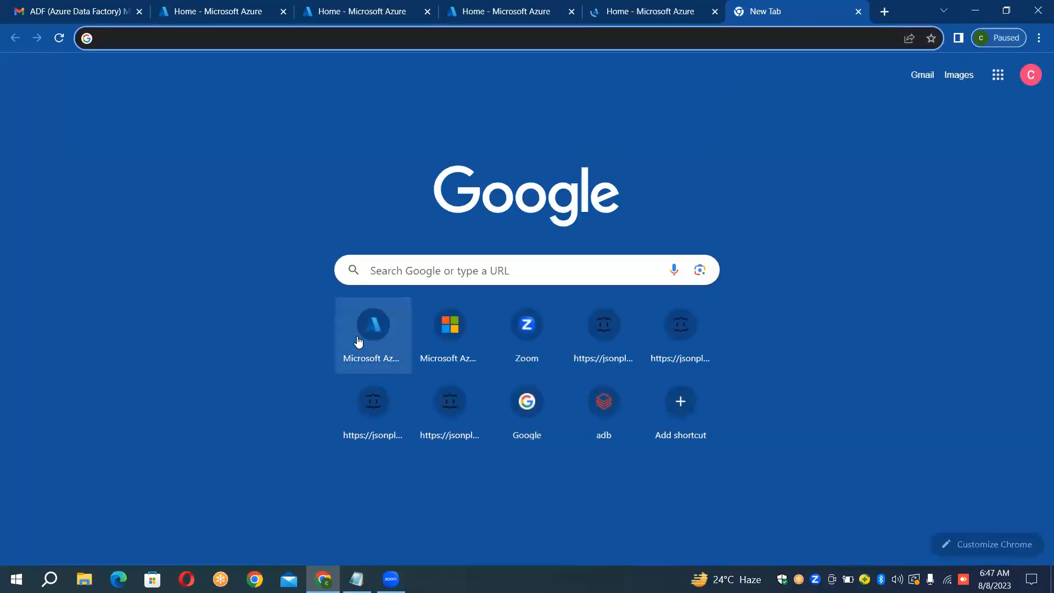
click(358, 340)
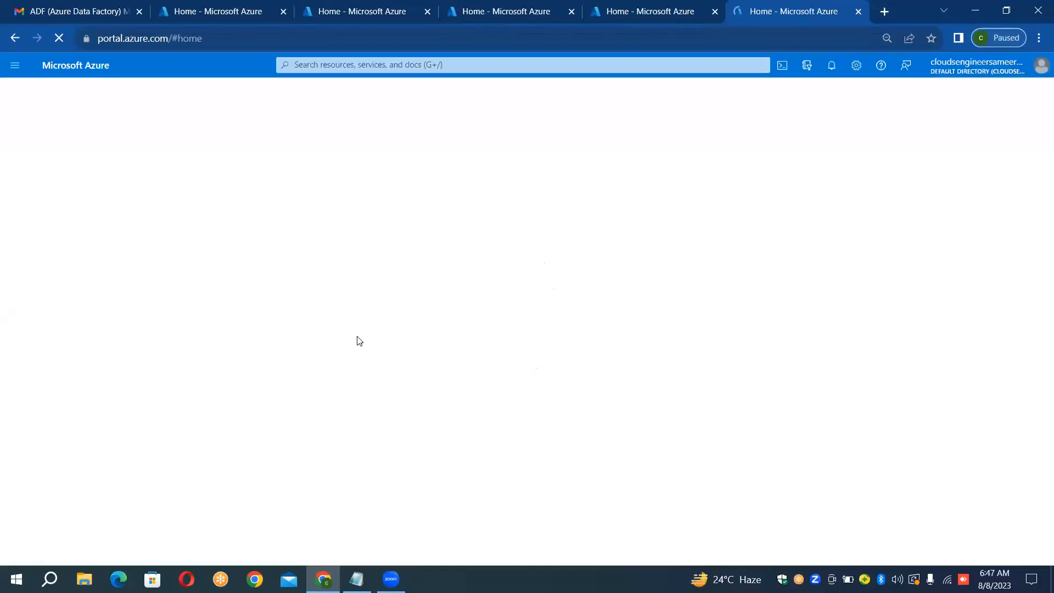
click(244, 18)
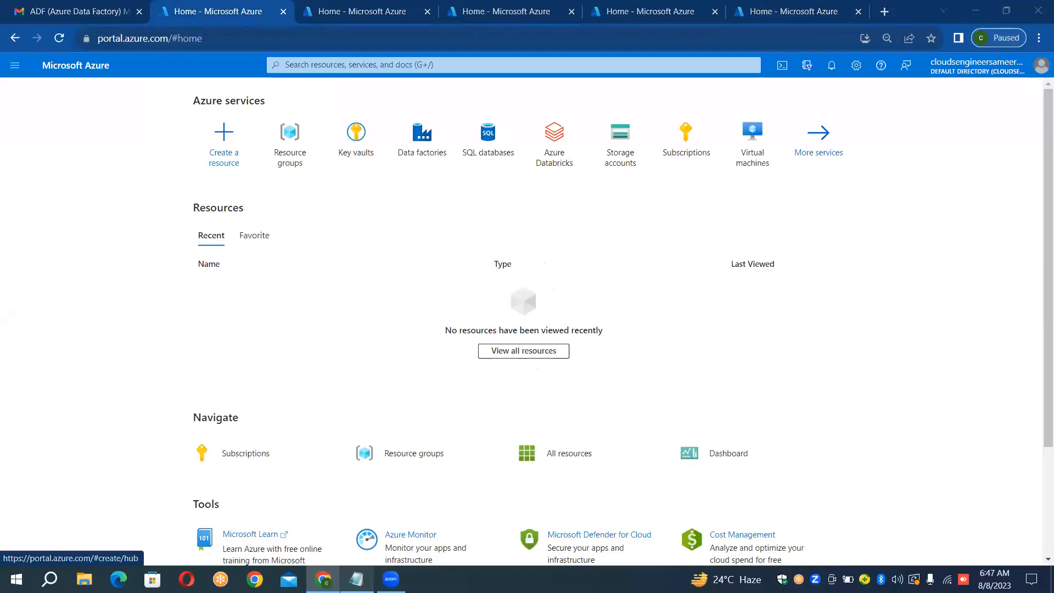
Switch to the AzureKeyVault notes in Notepad and review the sink table entry and the list of required cloud services.
key(alt+Tab)
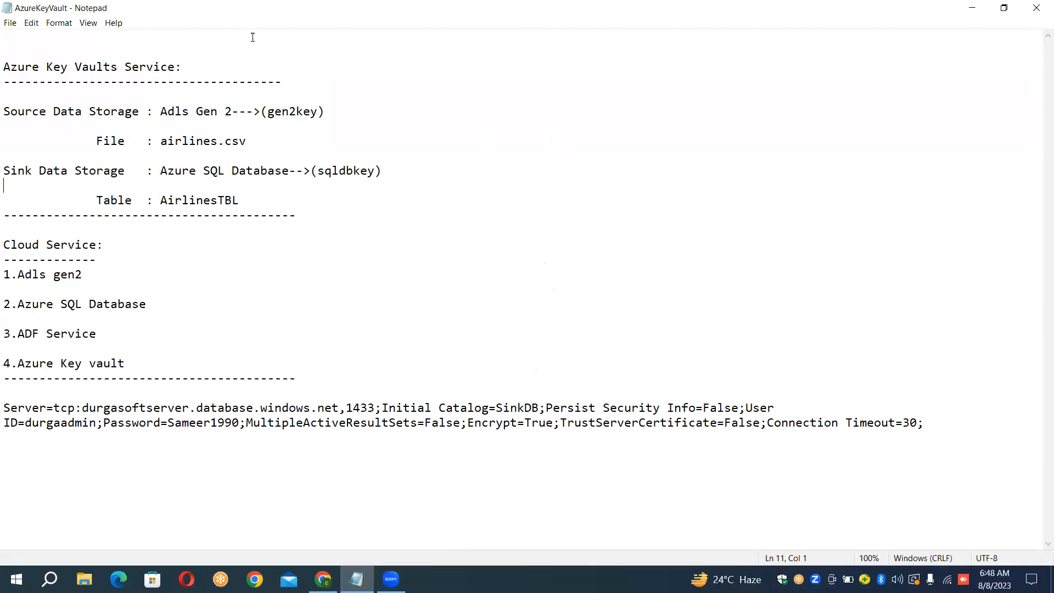
click(248, 202)
key(shift+Home)
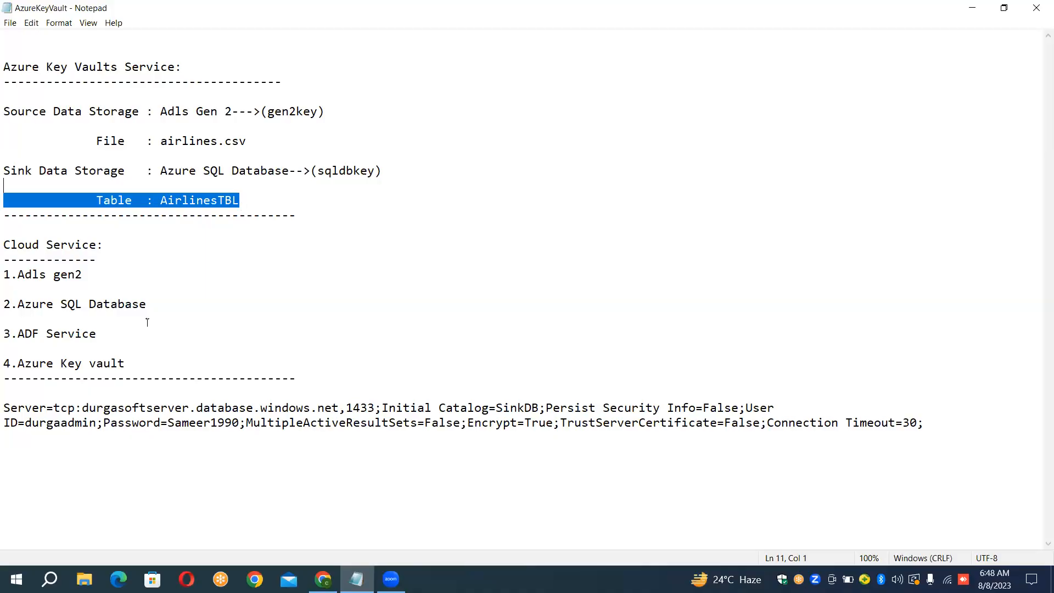
Switch to Chrome and start a new resource group in the first Azure portal tab.
click(324, 580)
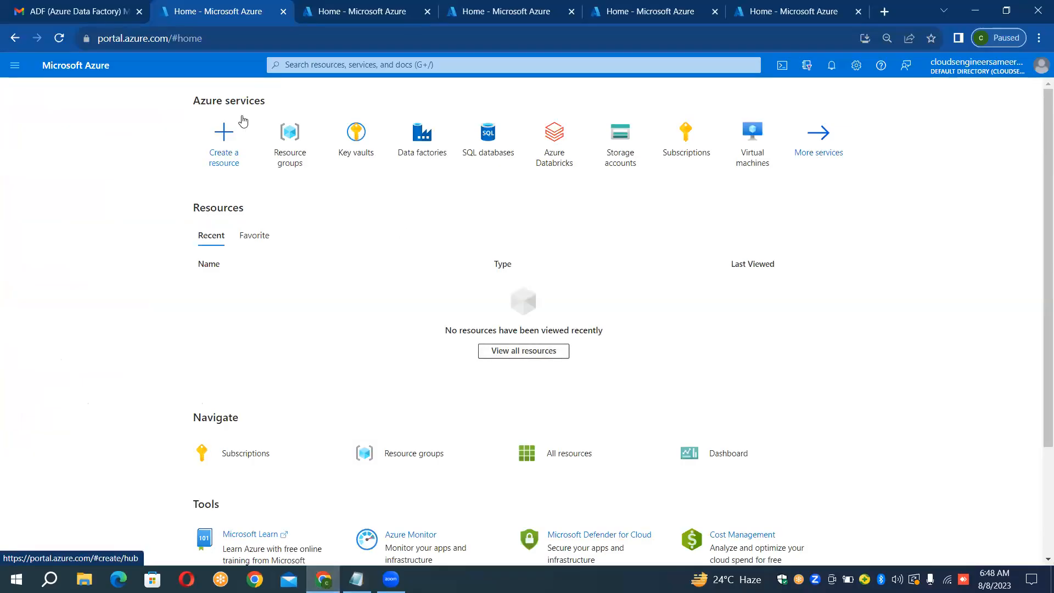
click(286, 146)
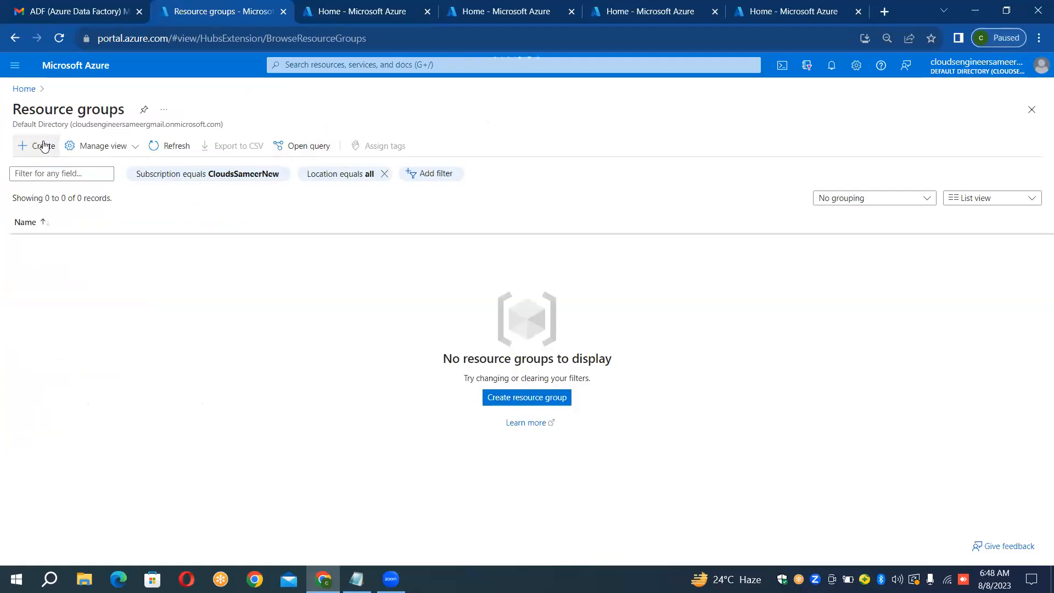
click(44, 146)
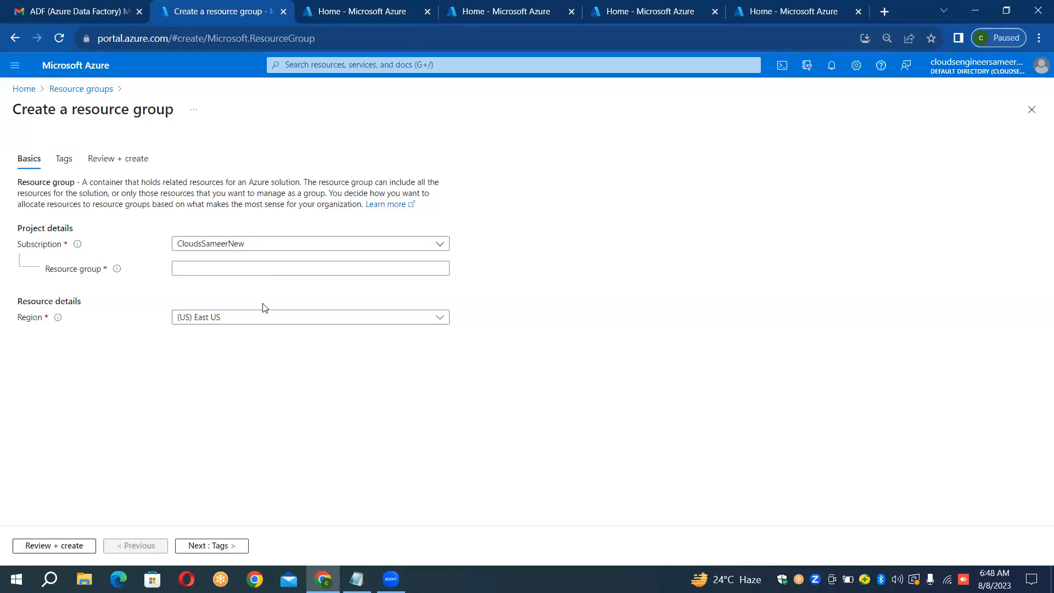
Name the resource group AzureKeyvaultsRG, create it after validation and open its overview.
click(263, 268)
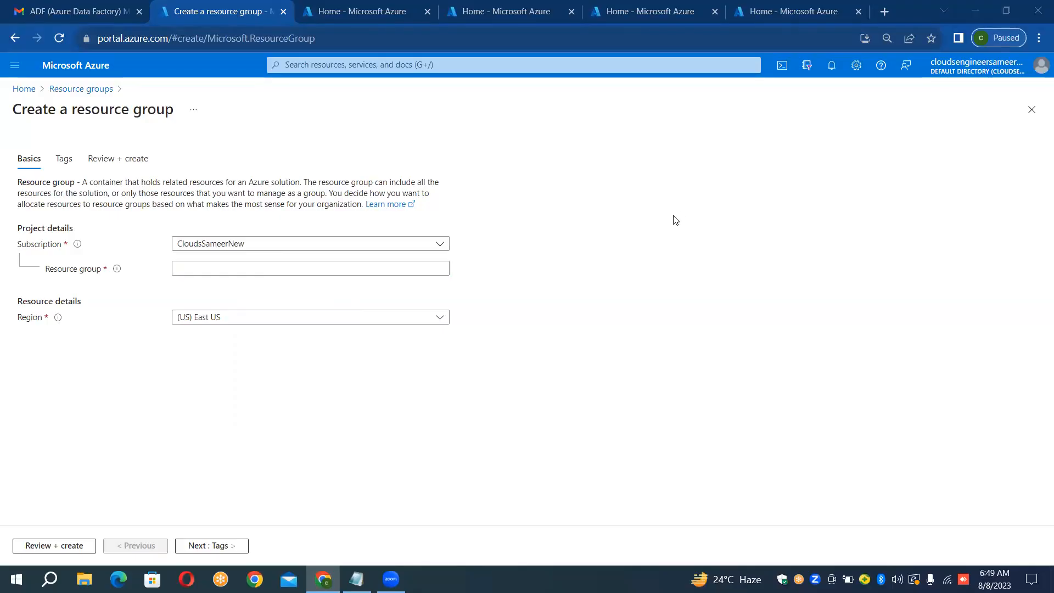
click(289, 264)
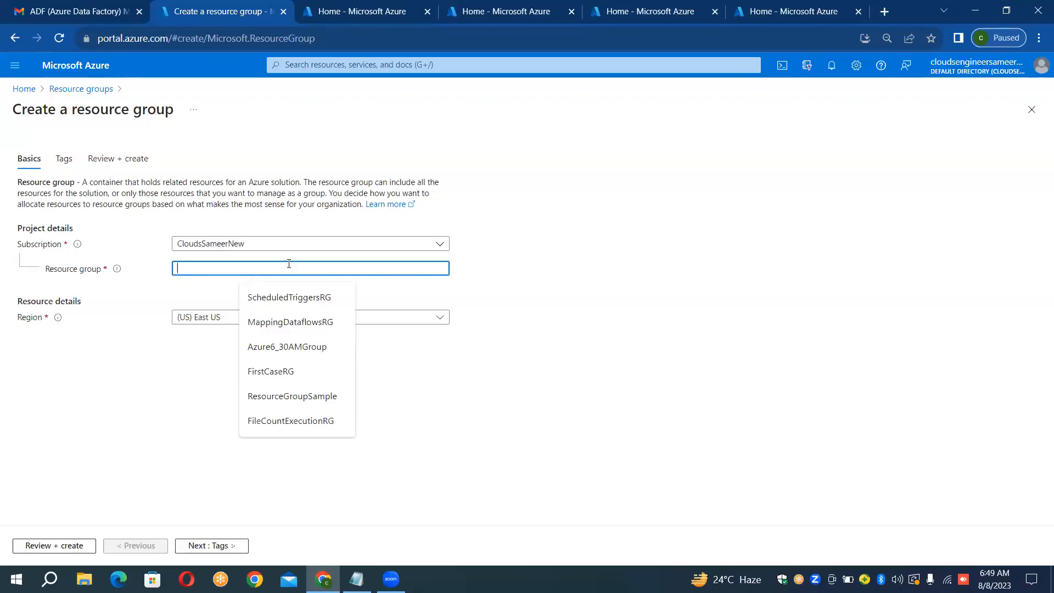
text(Azure)
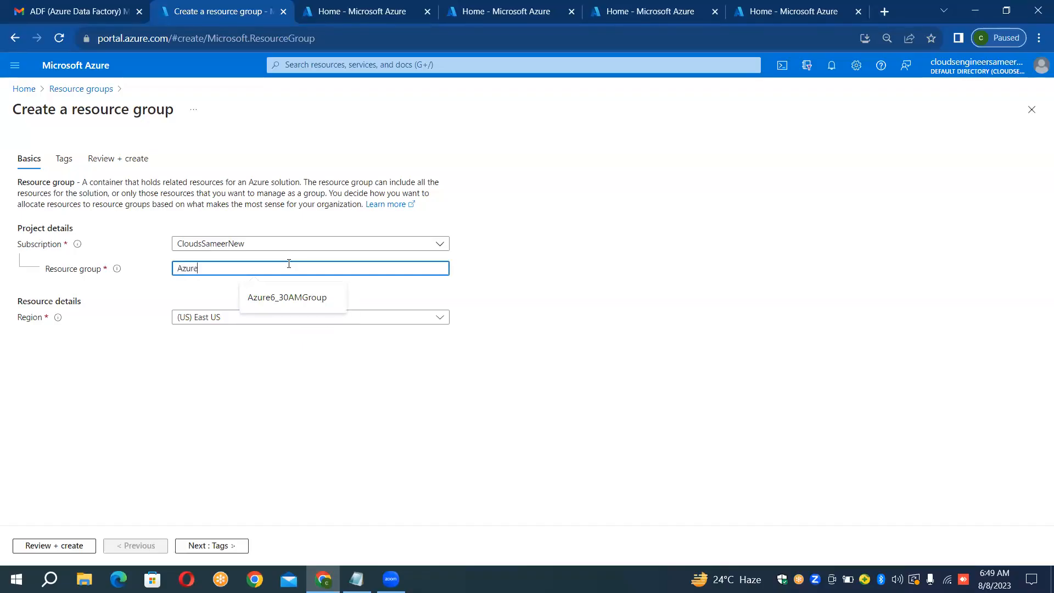
text(Ke)
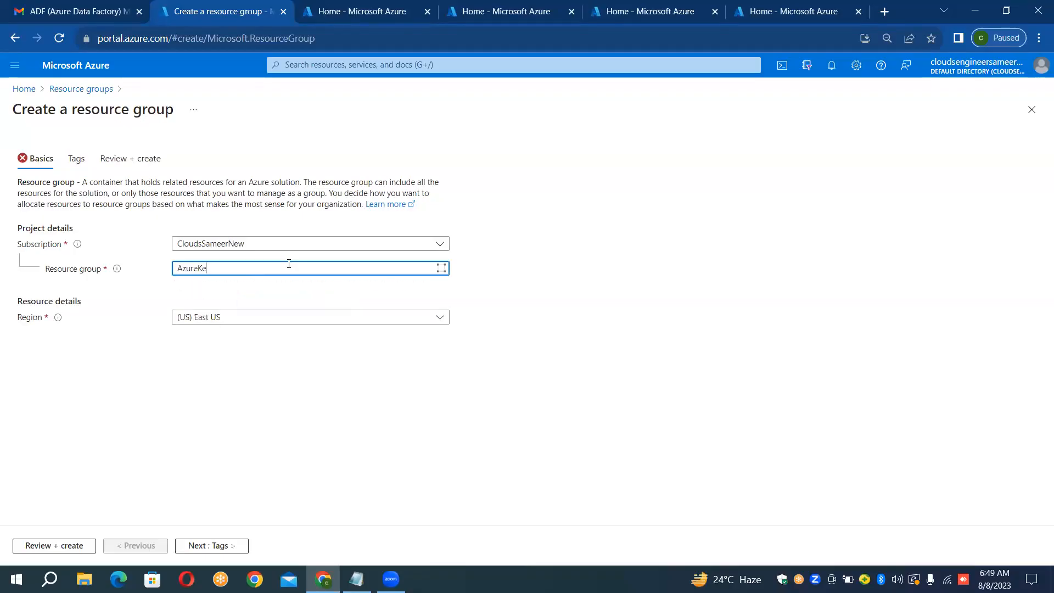
text(yvaultsRG)
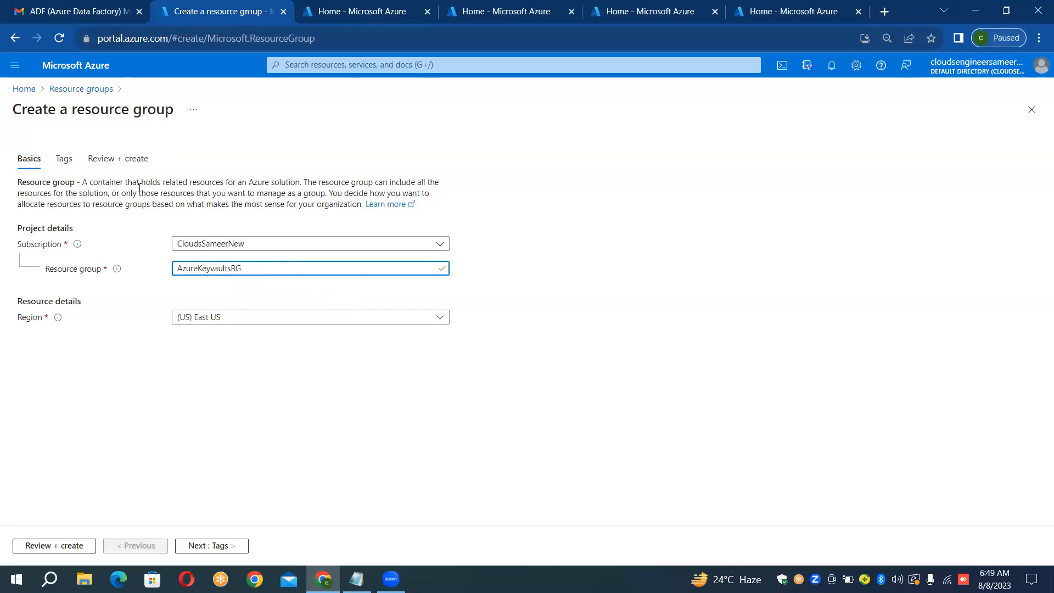
click(56, 545)
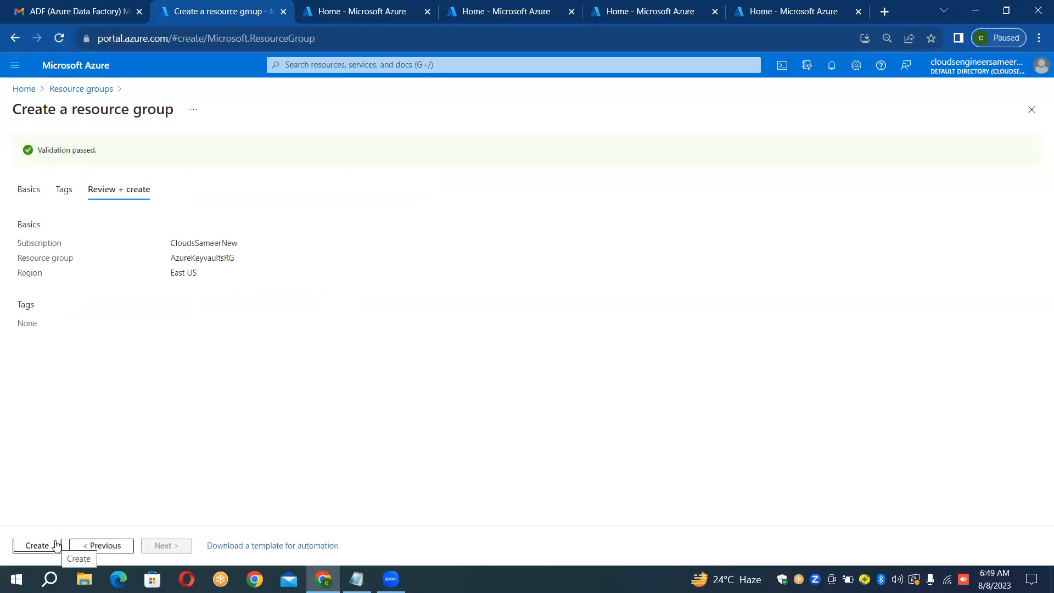
click(55, 544)
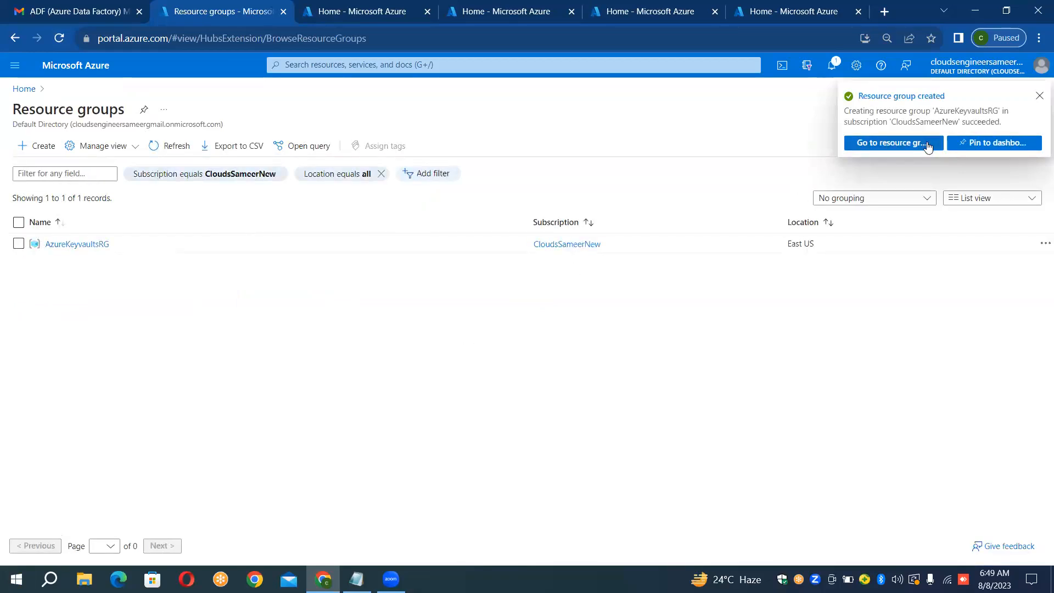
click(928, 143)
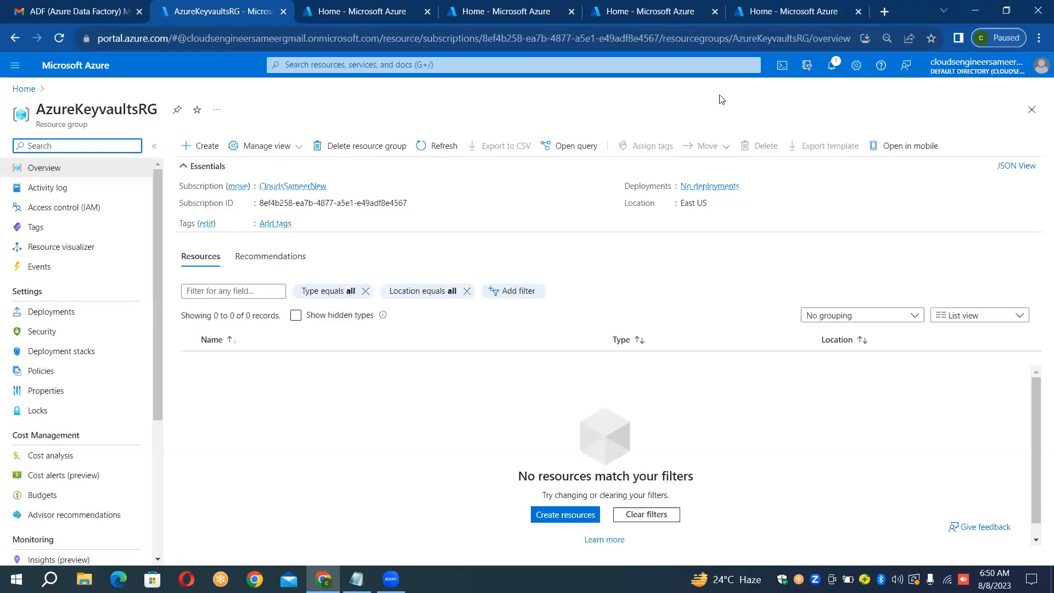
Open the storage accounts list in the second Azure portal tab and briefly check the AzureKeyVault notes in Notepad.
click(326, 14)
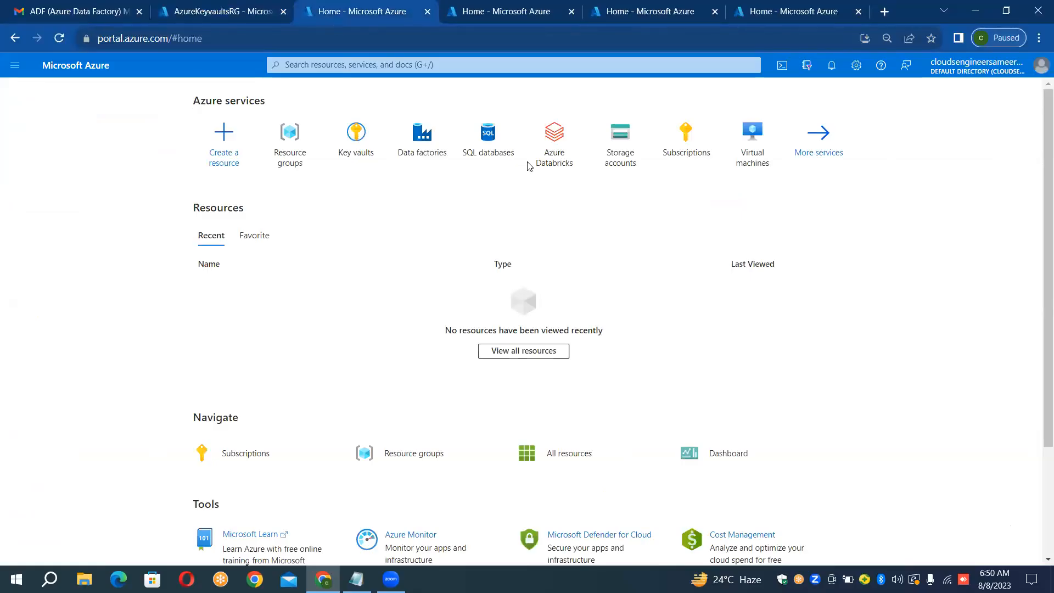
click(613, 143)
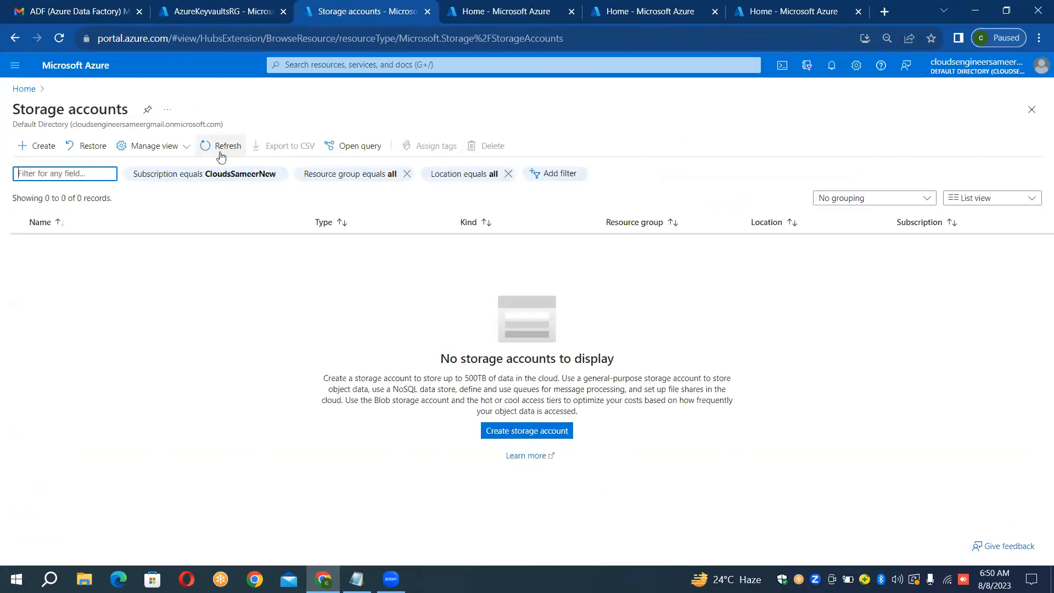
click(357, 580)
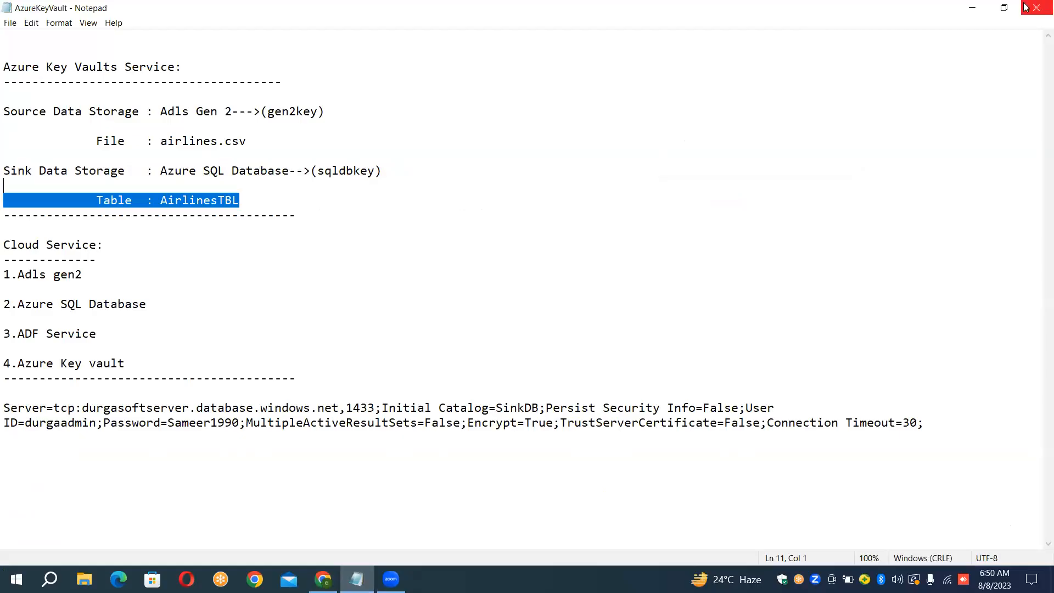
click(982, 8)
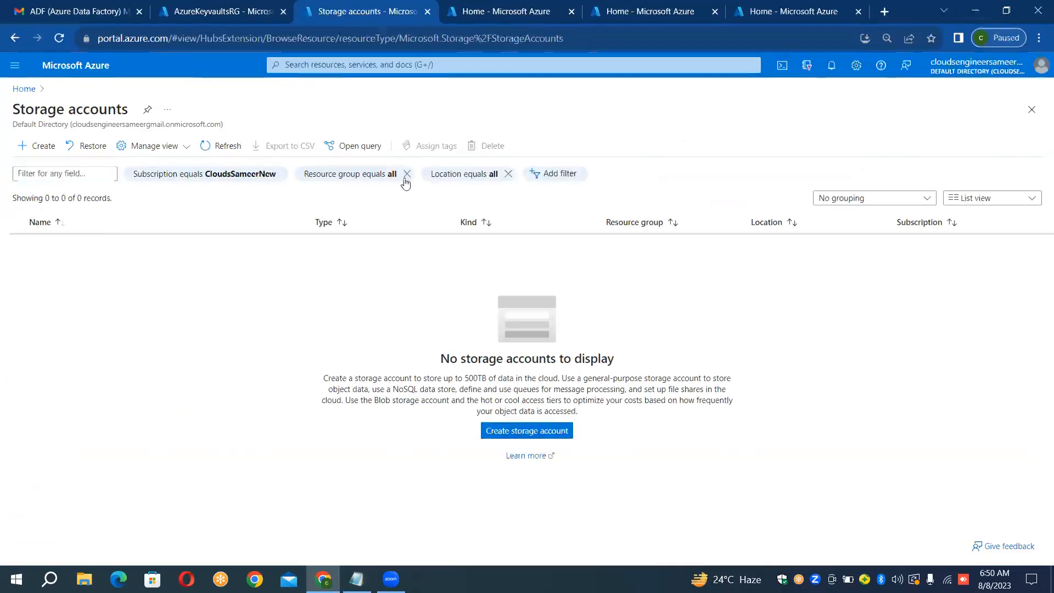
Start a new storage account in the AzureKeyvaultsRG resource group and name it sourcekeyvaults.
click(37, 147)
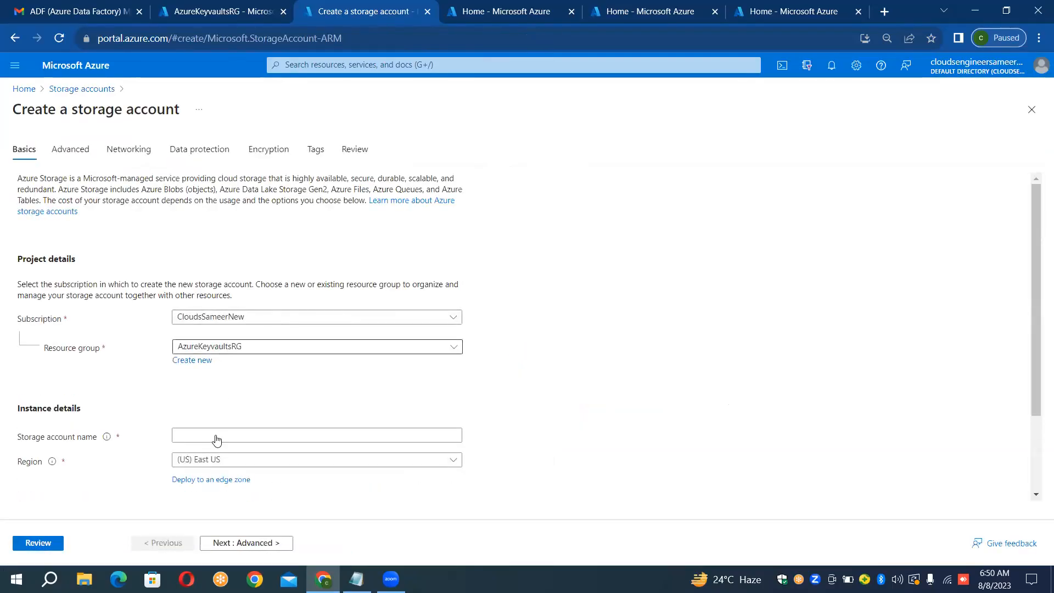
click(283, 438)
text(source)
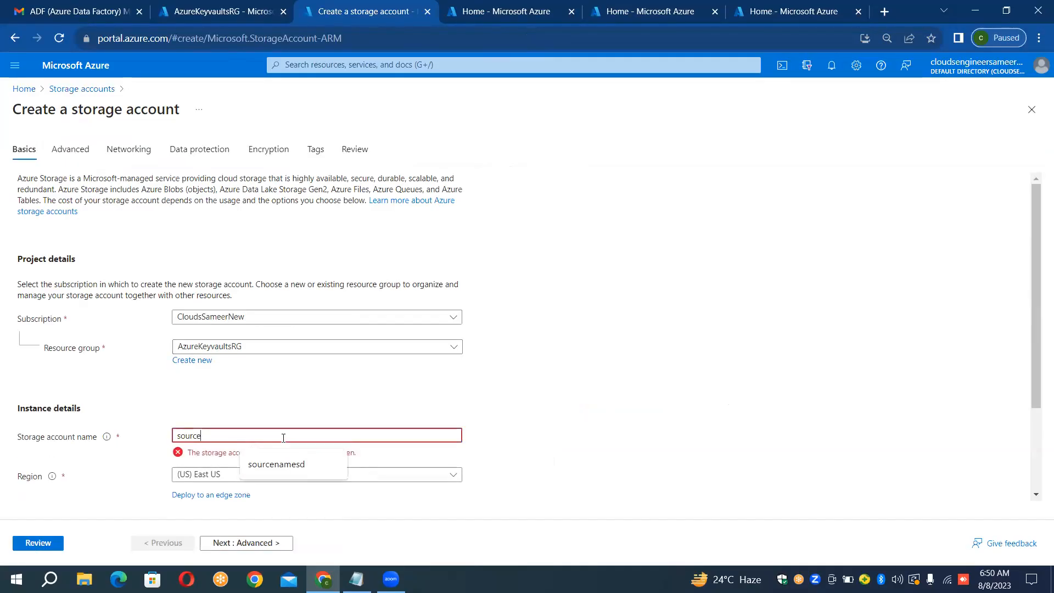
text(key)
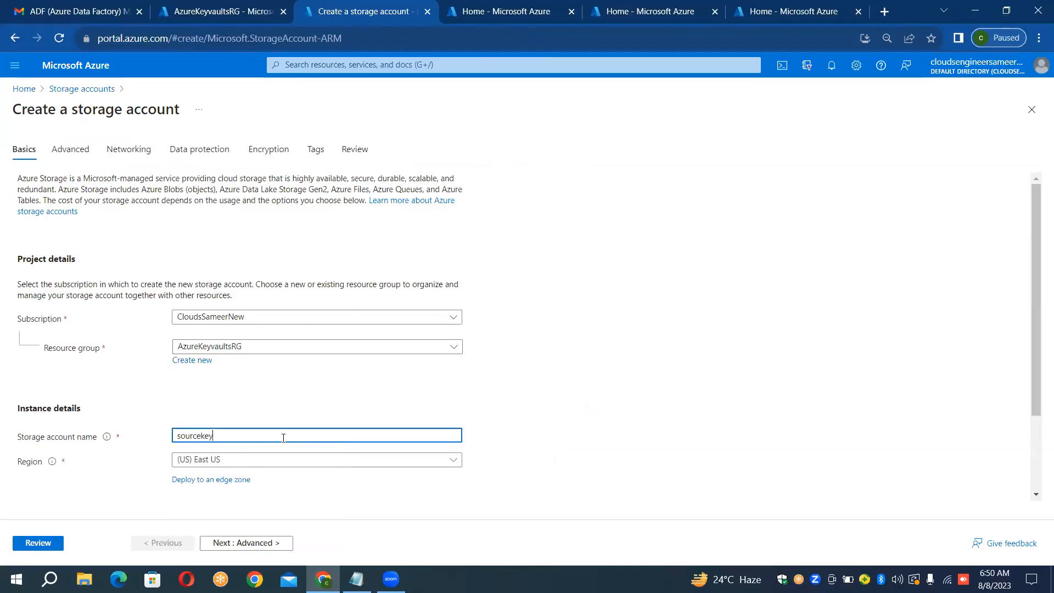
text(vaults)
click(277, 425)
Enable the hierarchical namespace for the storage account, then review and create it.
click(34, 542)
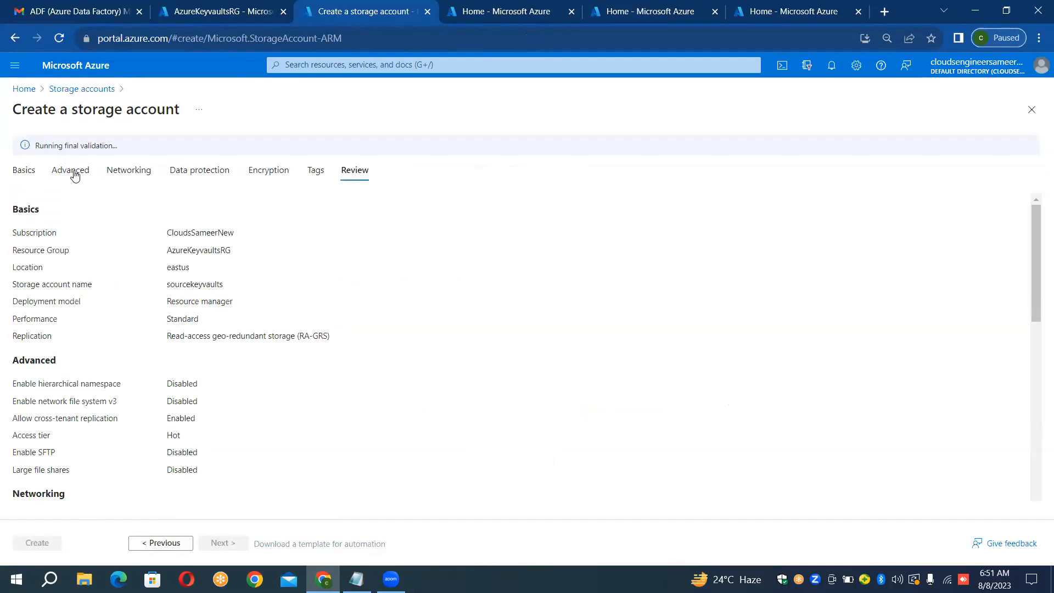
click(76, 174)
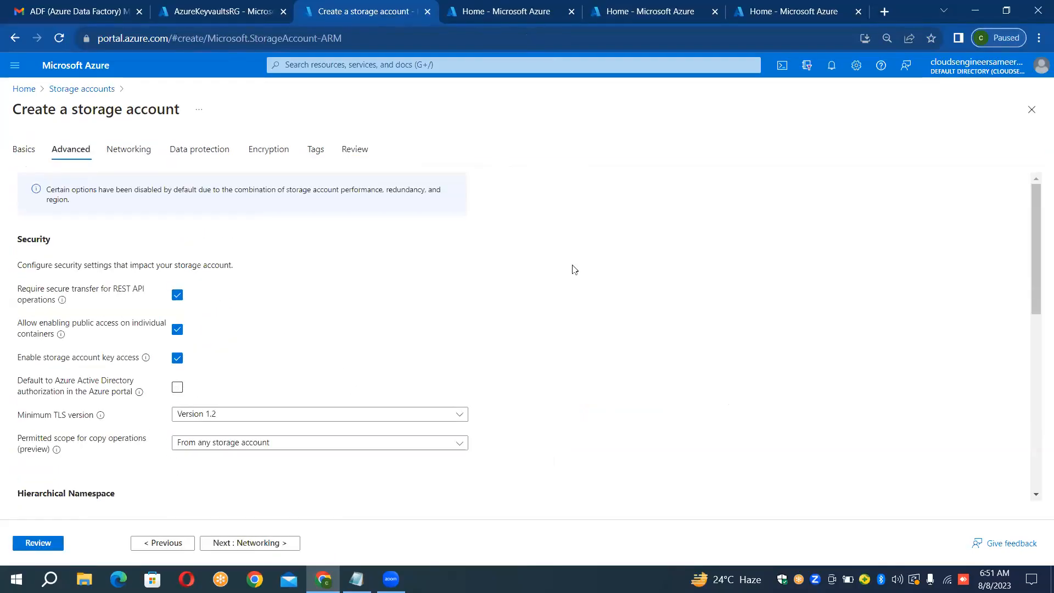
scroll(582, 274, down, 5)
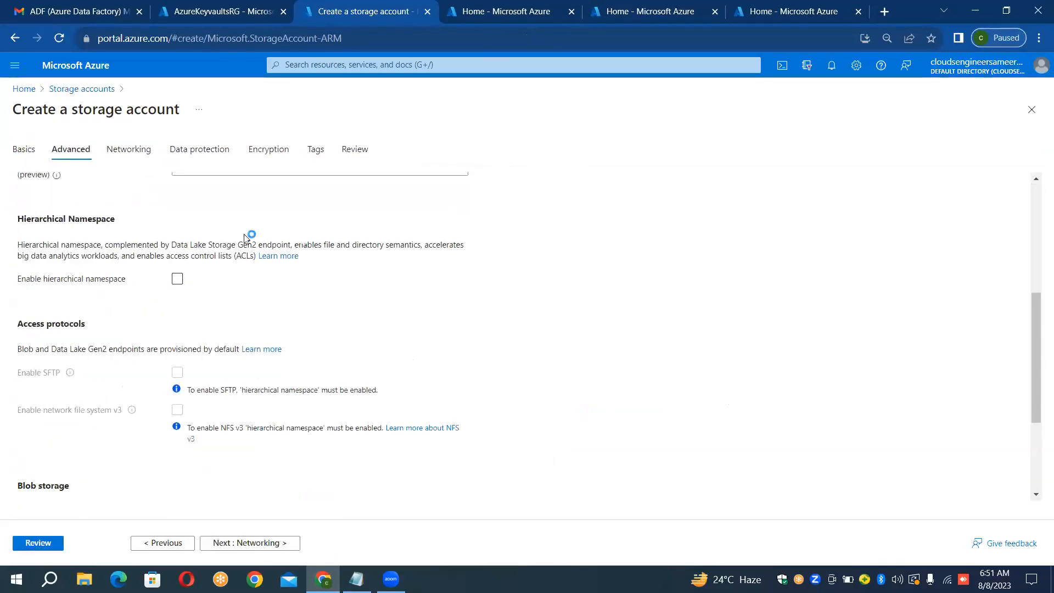
click(177, 279)
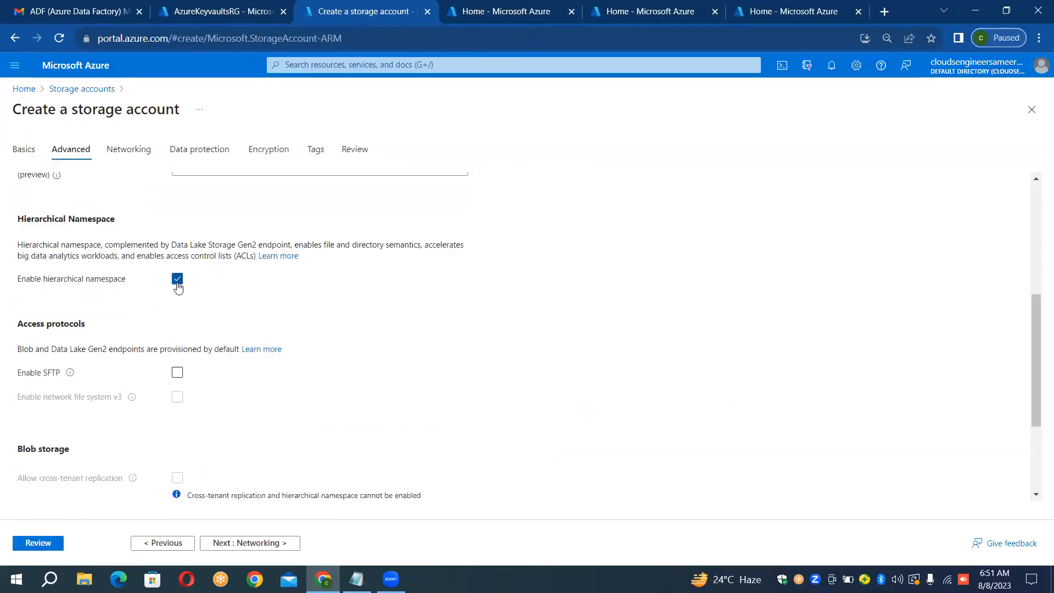
click(47, 546)
click(47, 549)
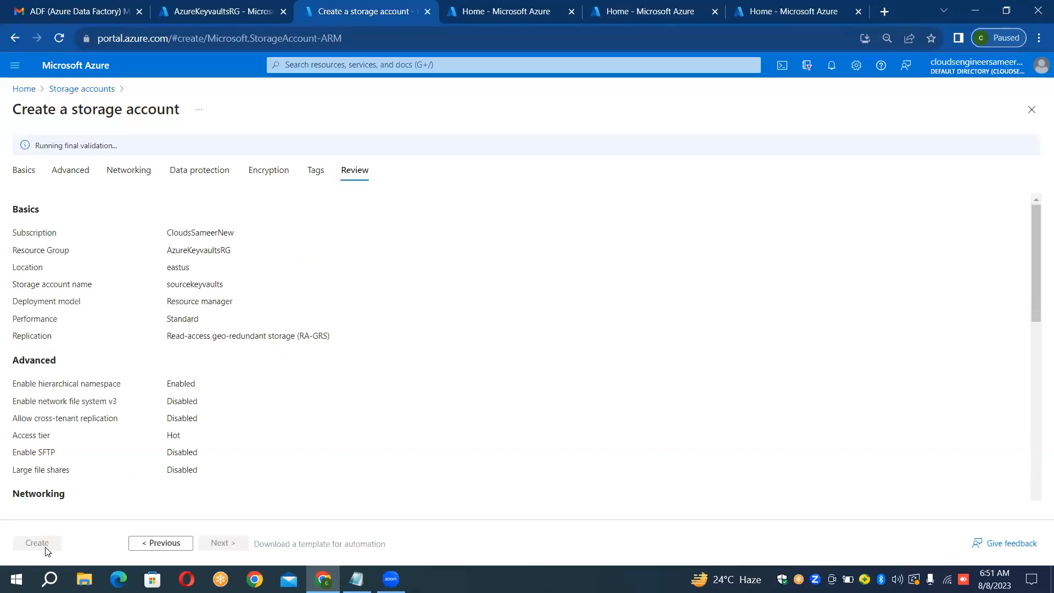
click(37, 544)
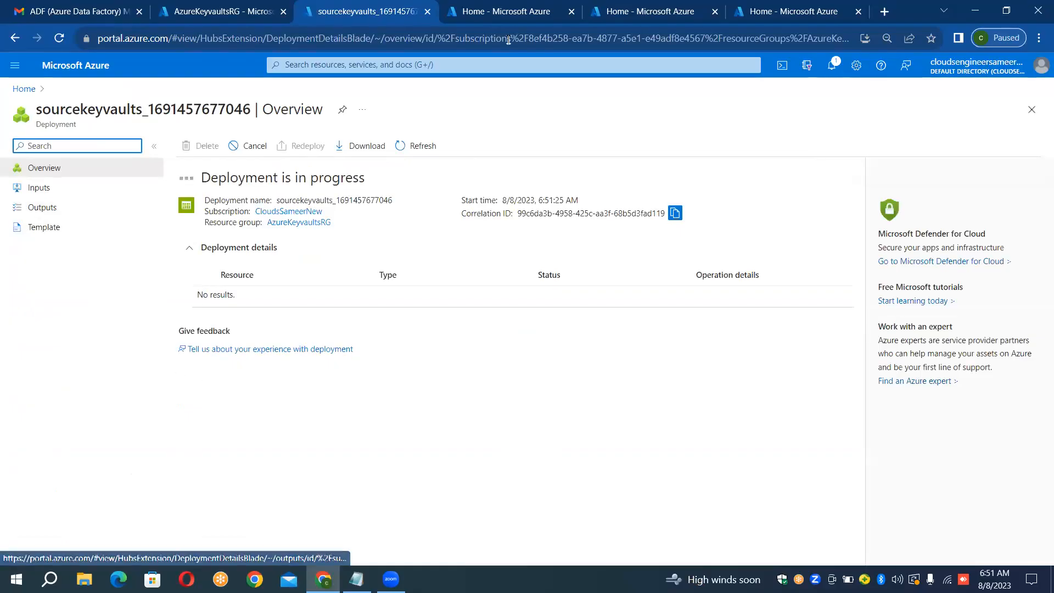
In the third Azure portal tab, start a new SQL database in AzureKeyvaultsRG and name it SinkDB.
click(505, 15)
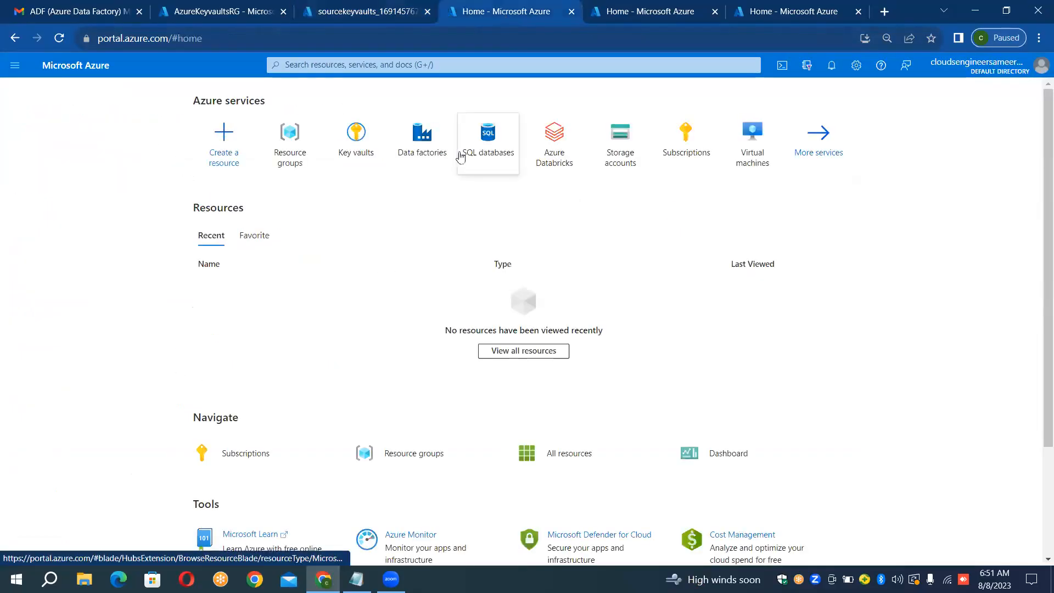
click(478, 152)
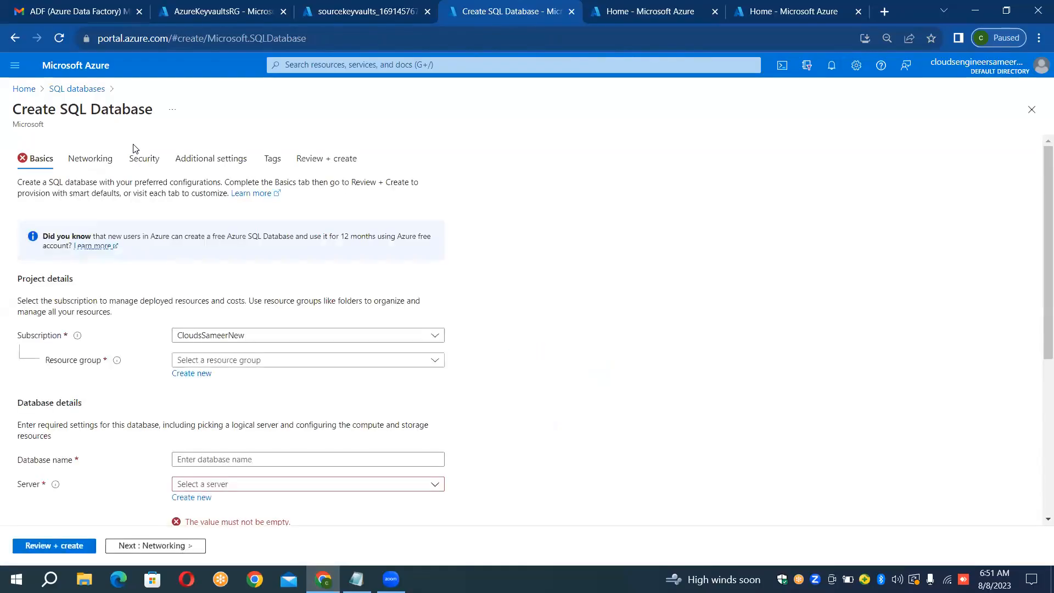
click(212, 364)
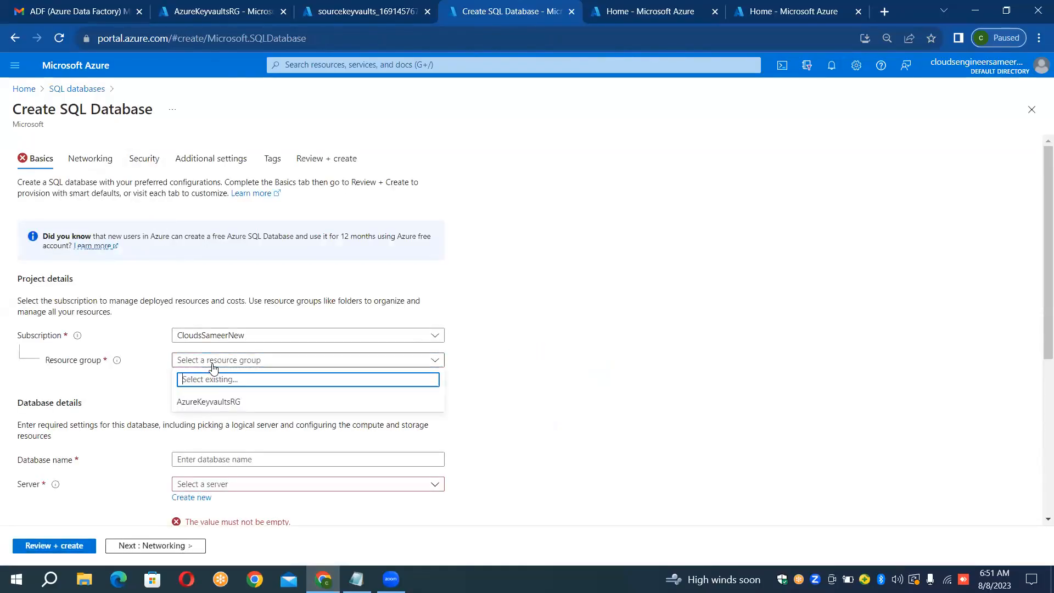
click(214, 402)
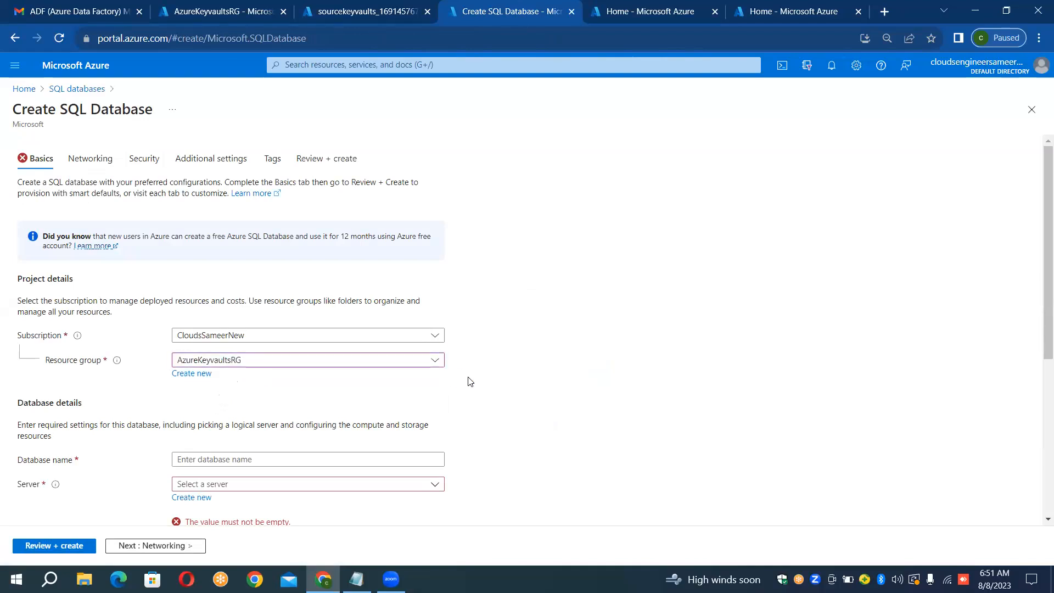
scroll(469, 380, down, 1)
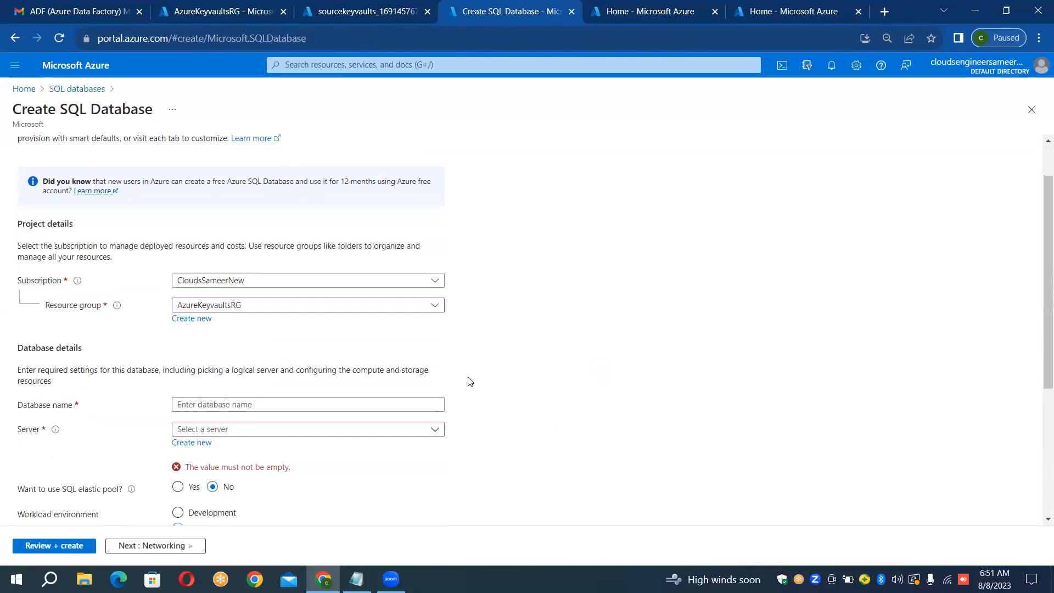
click(235, 403)
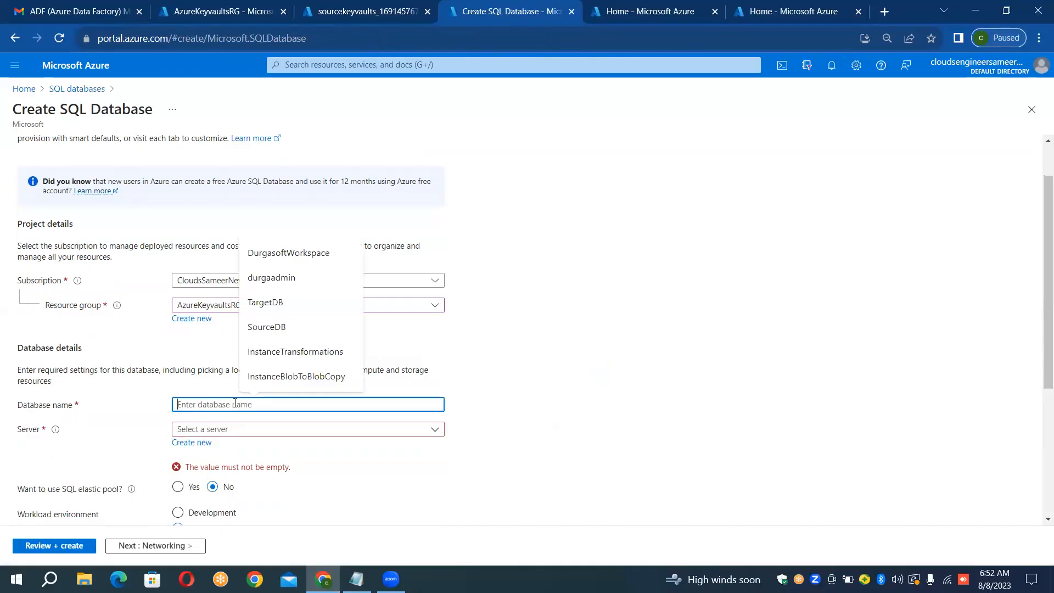
text(SinkDB)
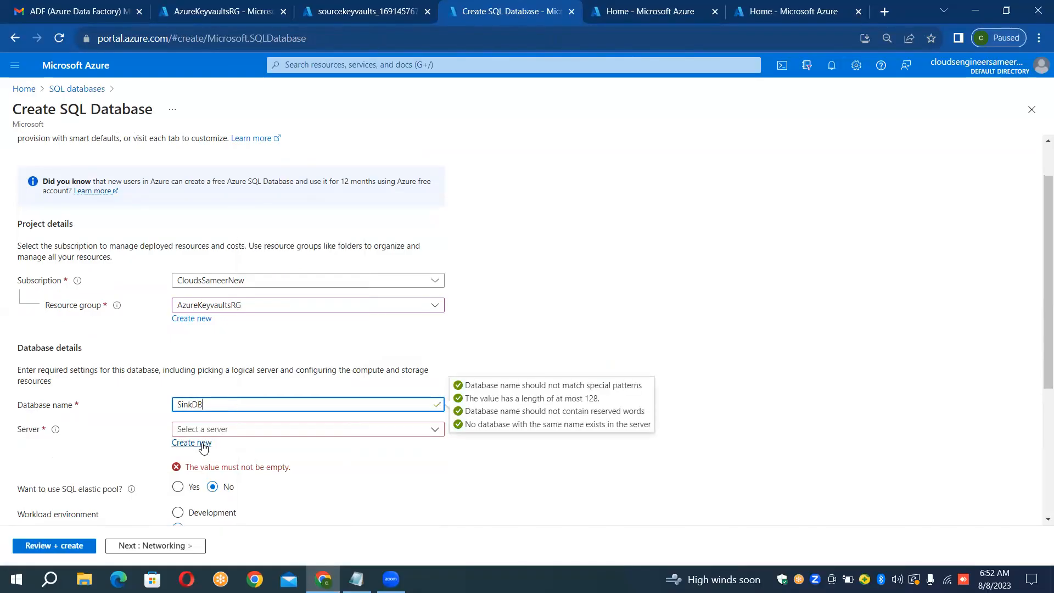
Start a new SQL server for the database and name it durgasoftserver.
click(203, 447)
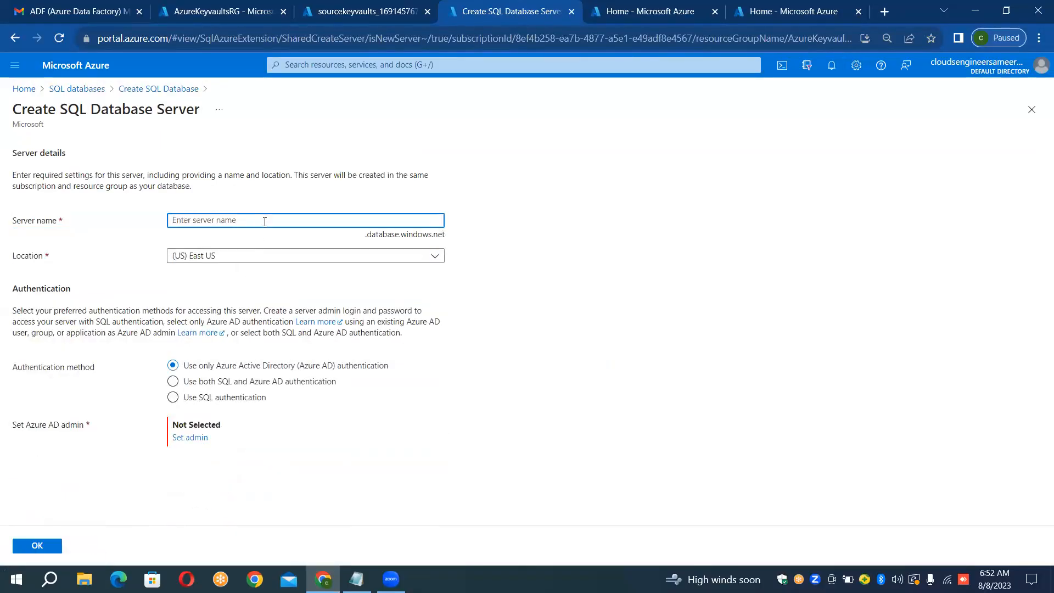
text(dur)
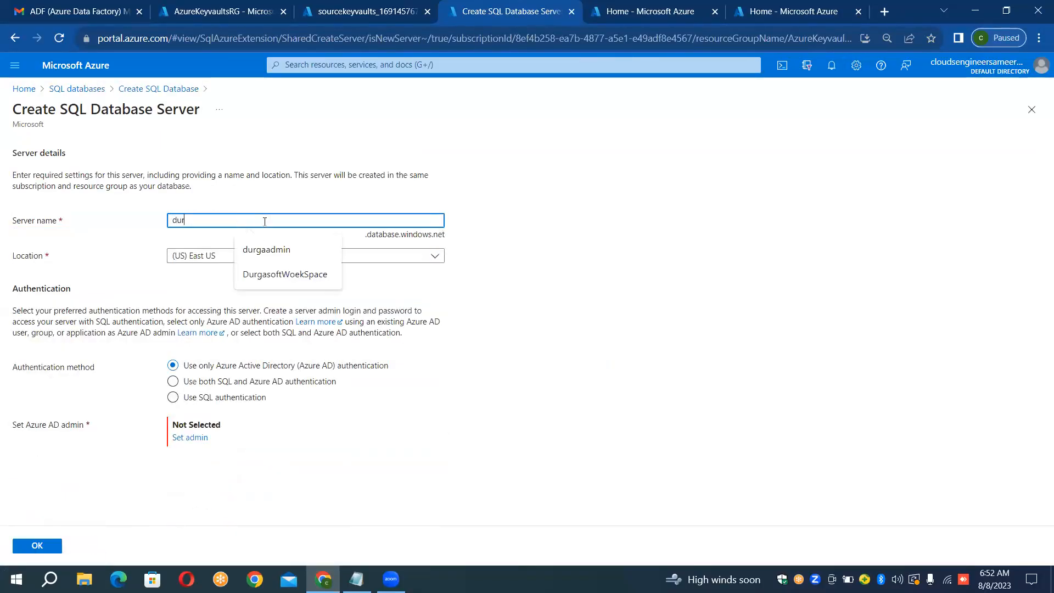
text(gaa)
key(BackSpace)
text(softserver)
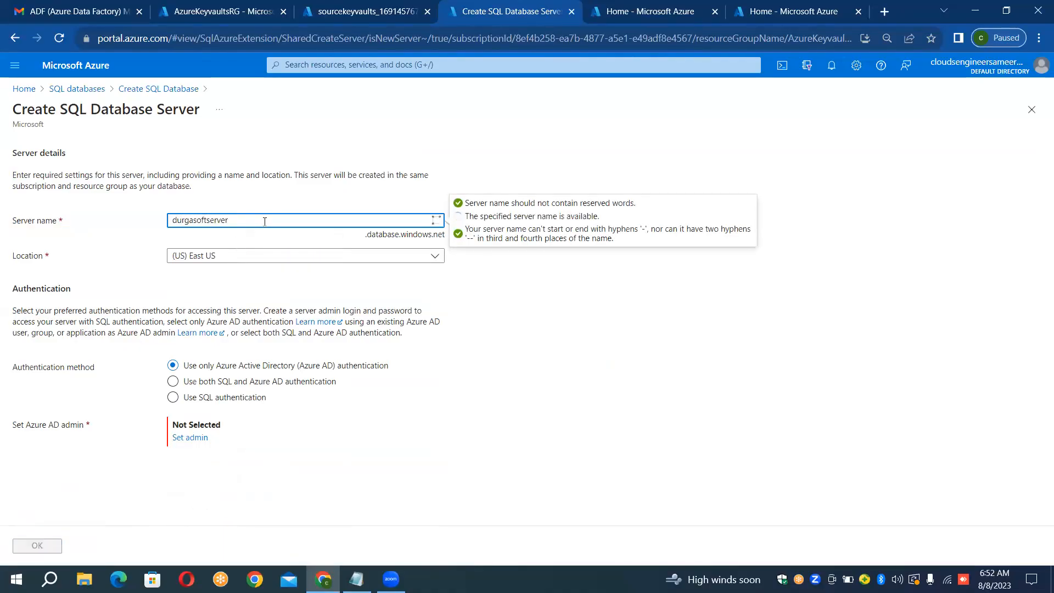
Set the server to use SQL authentication with the server admin login durgaadmin.
click(172, 397)
click(216, 423)
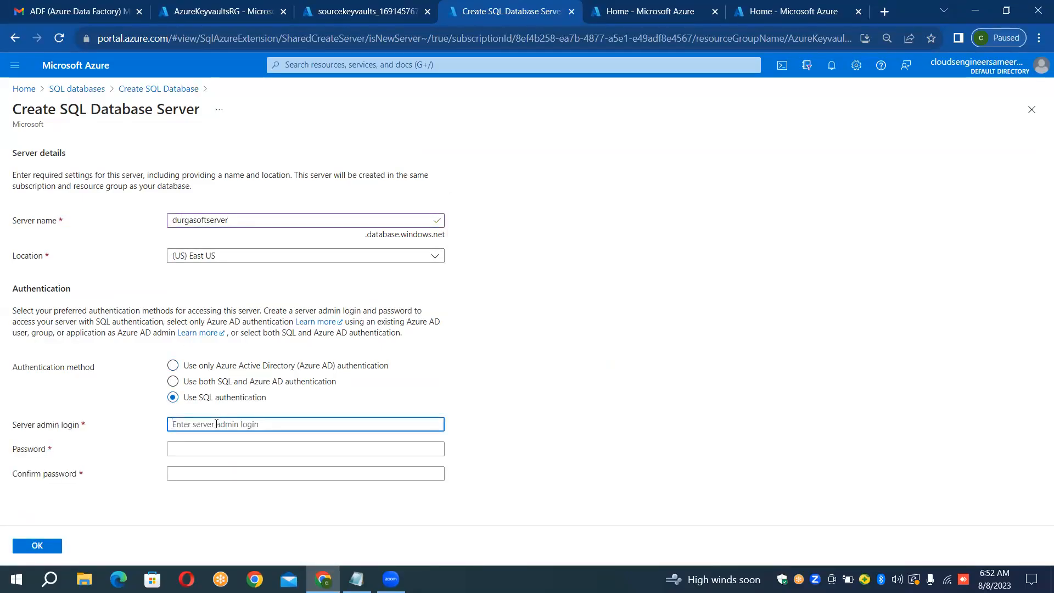
text(durgaad)
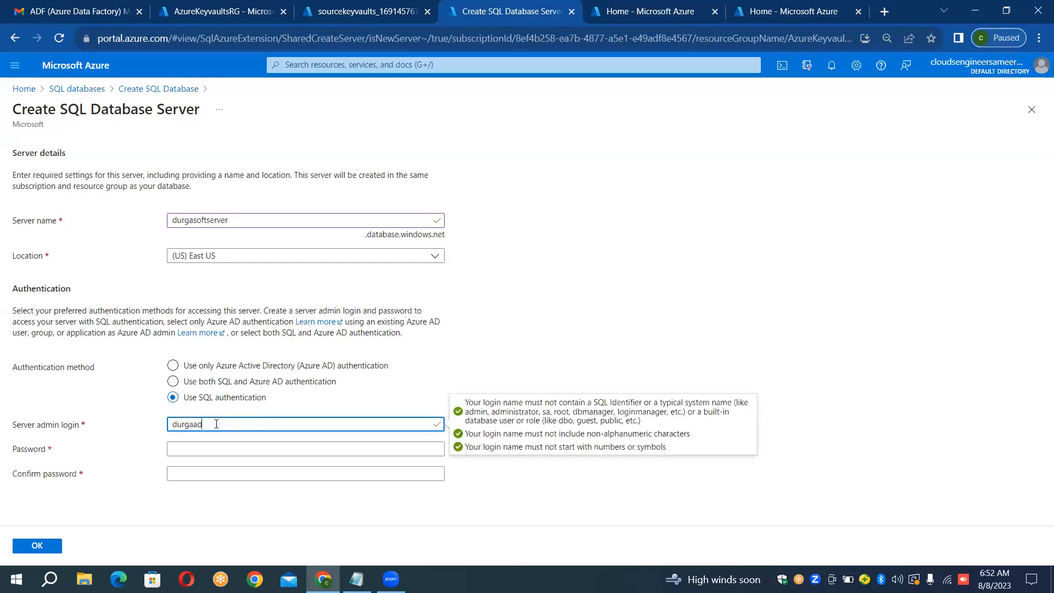
text(min)
key(Tab)
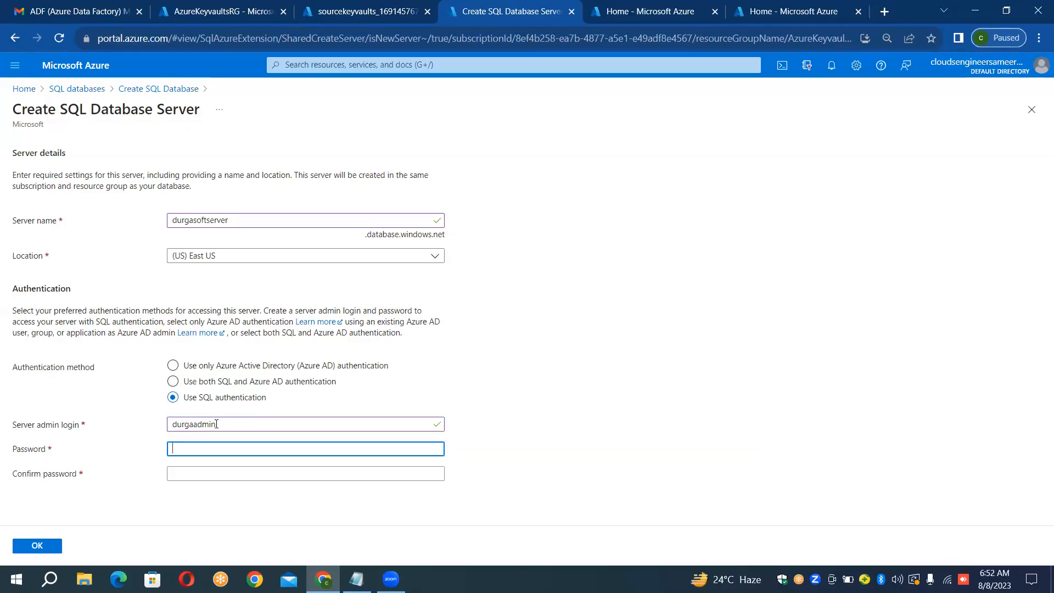
Enter and confirm the server admin password, and accept the new server for the database.
text(**********)
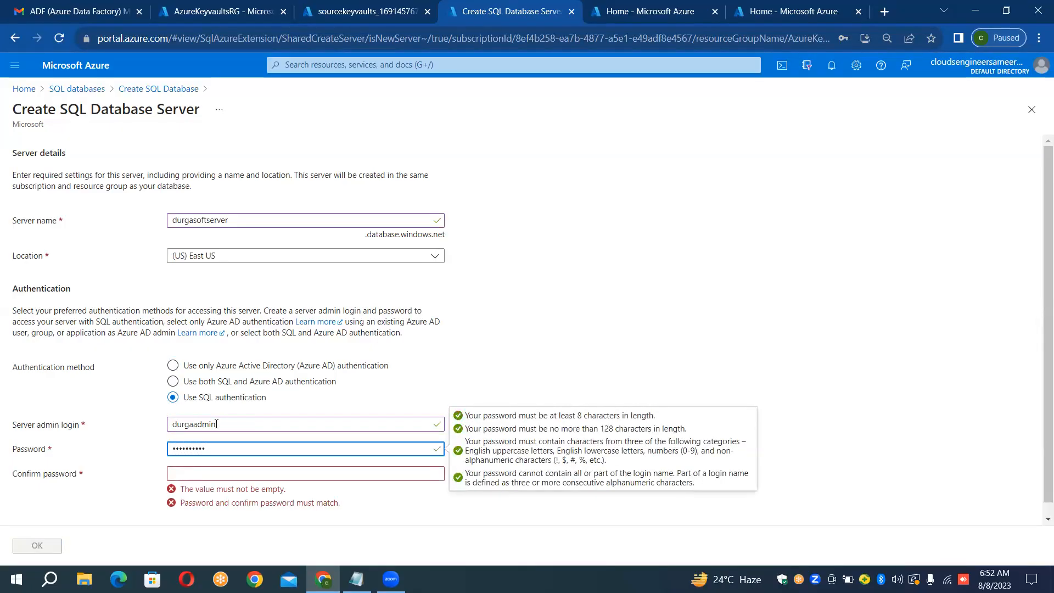
key(Tab)
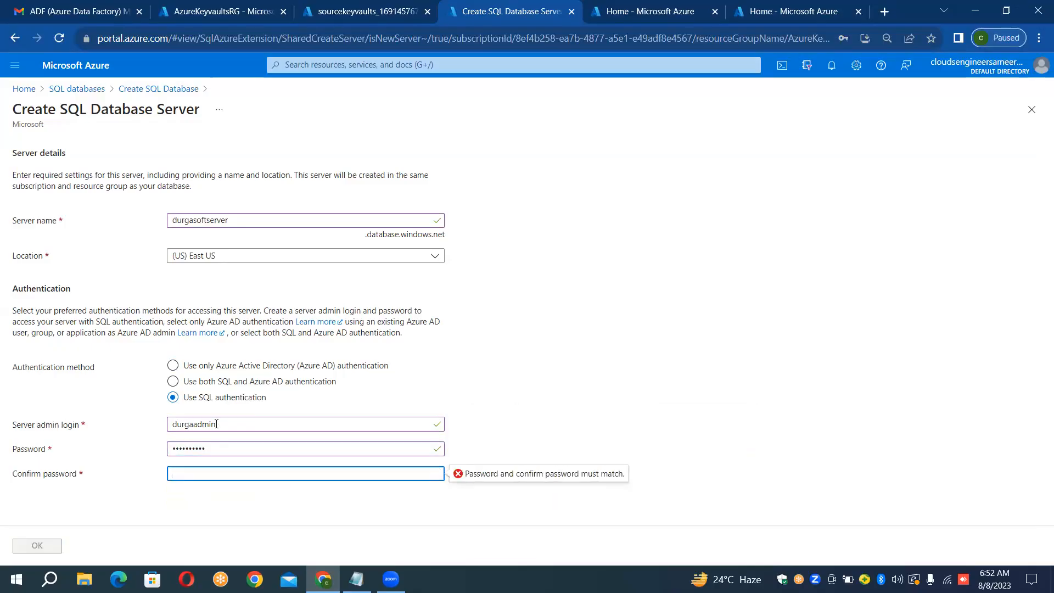
text(**********)
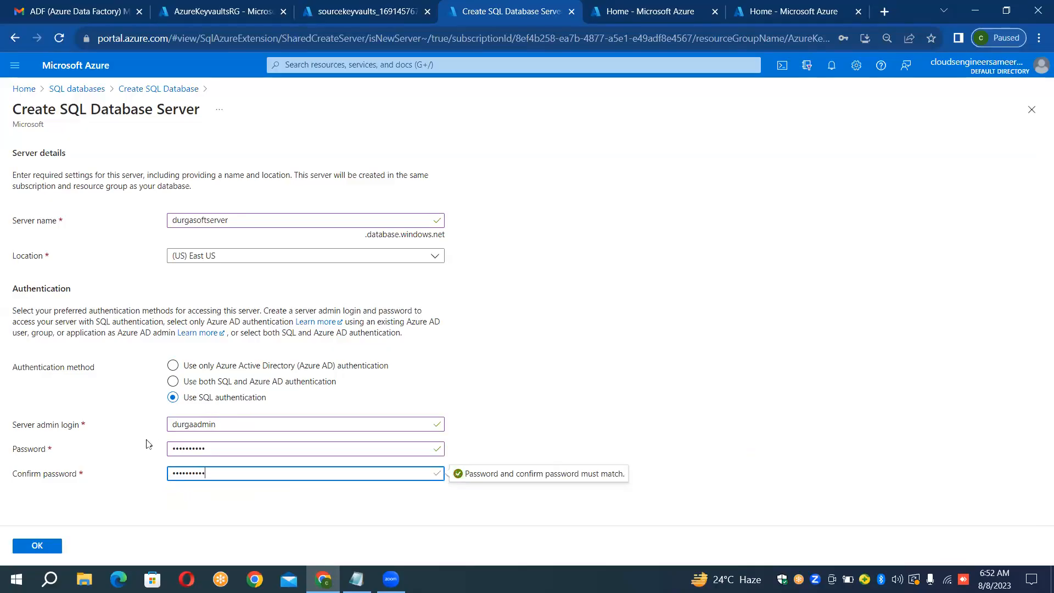
click(49, 553)
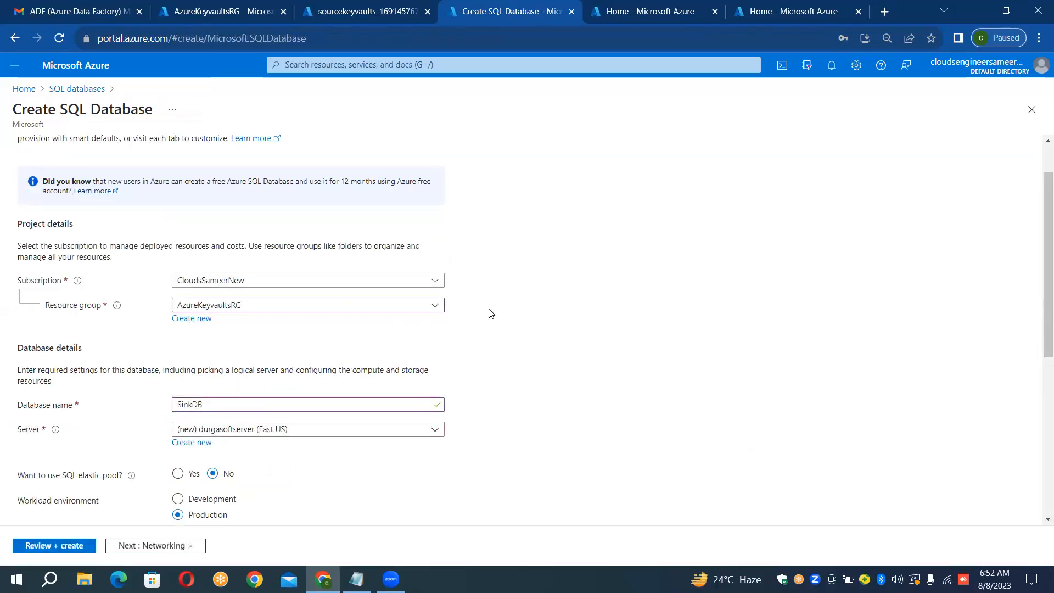
Configure SinkDB's compute and storage with the Basic service tier and a maximum data size of 0.5 GB.
scroll(490, 313, down, 6)
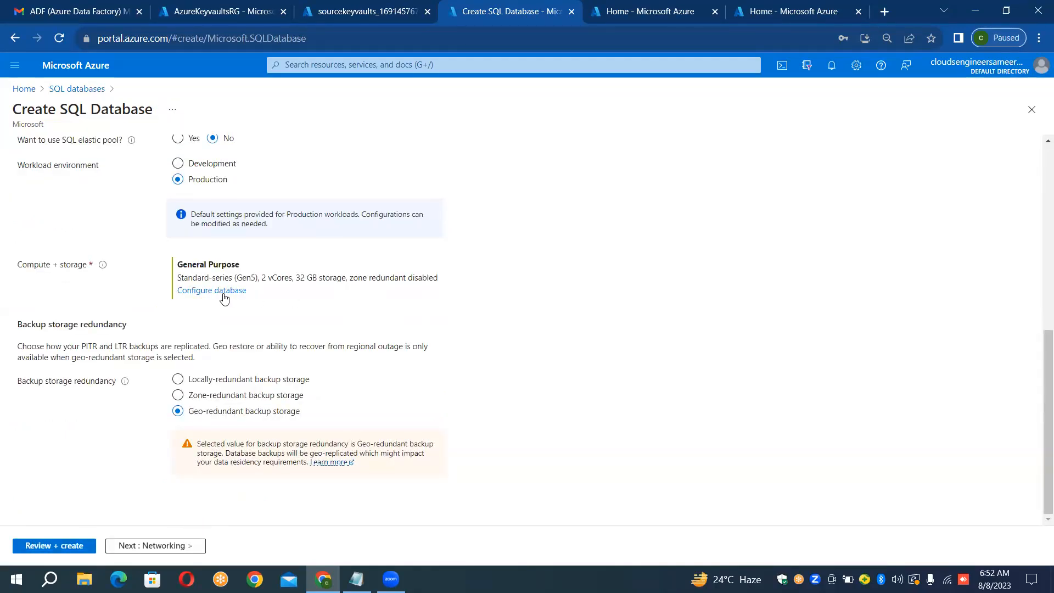
click(223, 291)
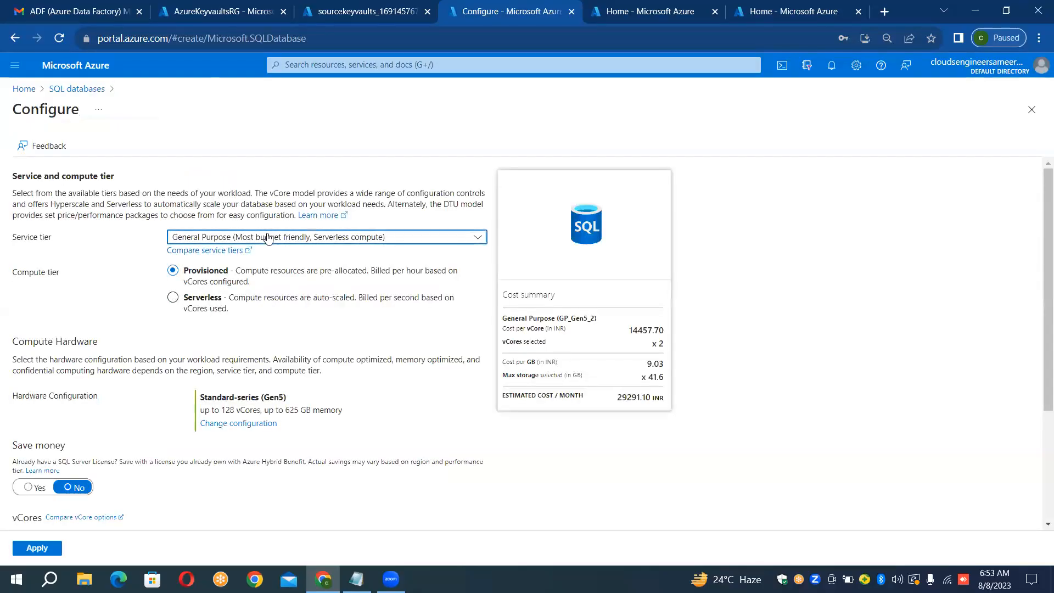
click(268, 237)
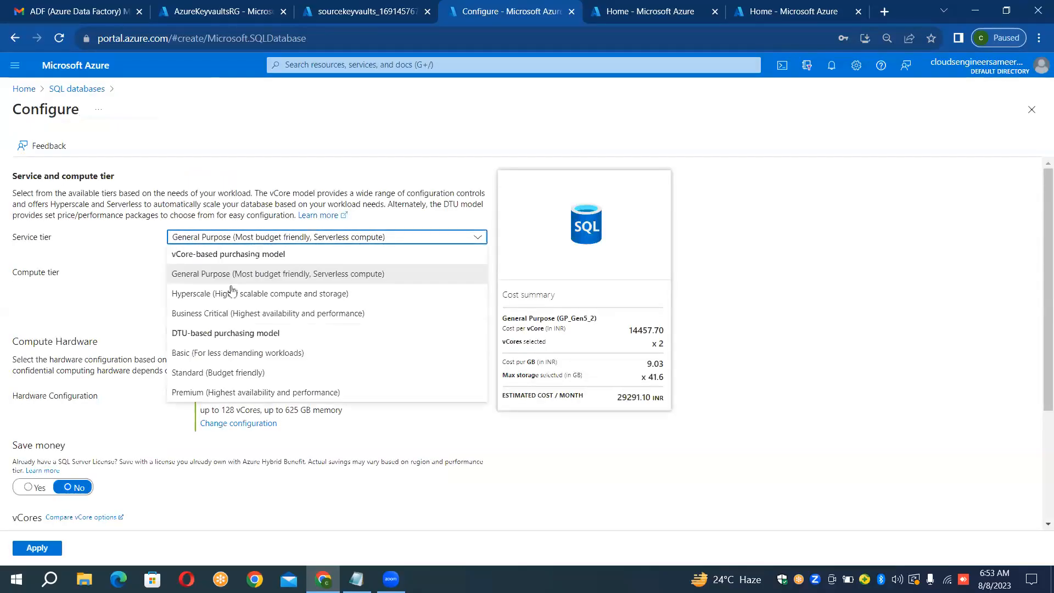
click(229, 353)
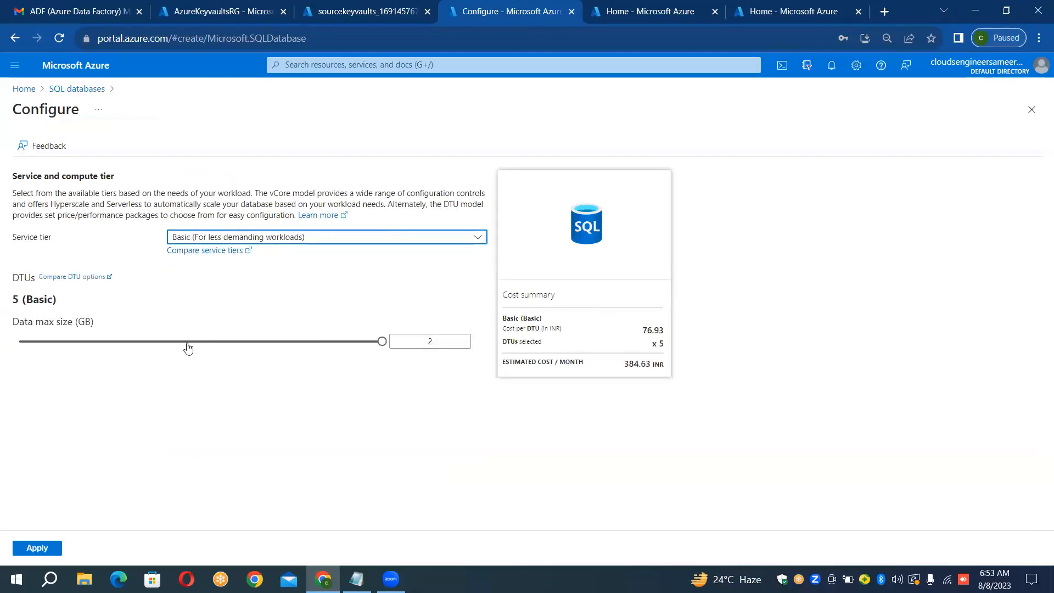
click(187, 345)
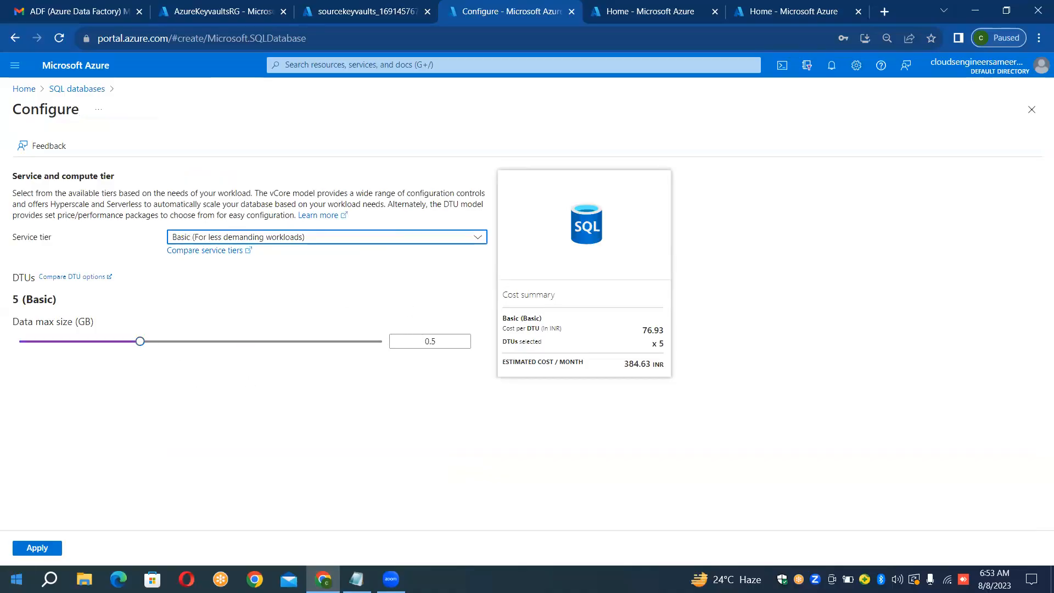
click(33, 549)
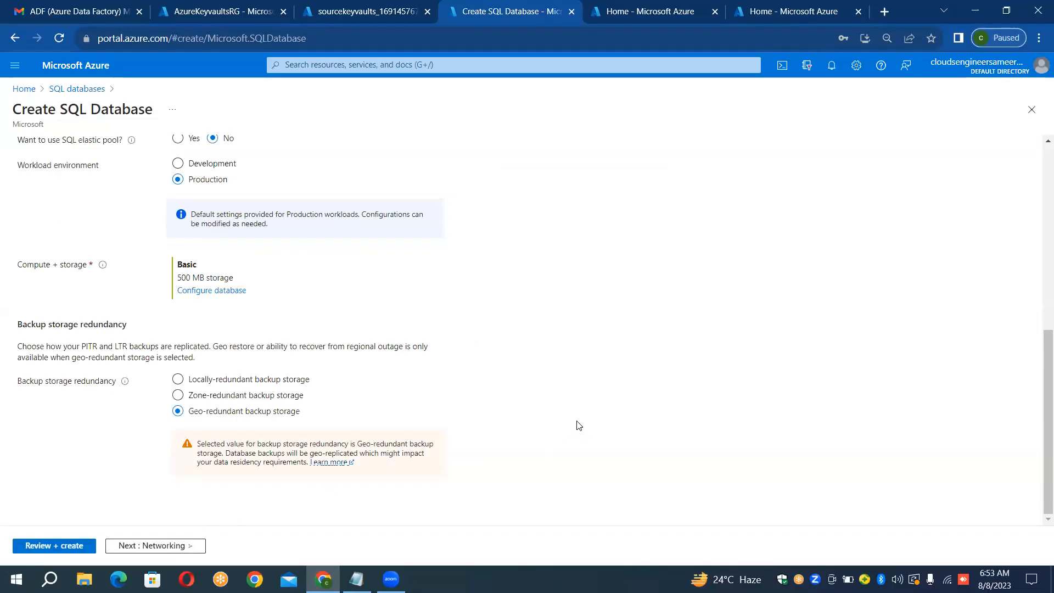
Give the server a public endpoint, allow Azure services and the current client IP address, and create the database.
scroll(578, 426, up, 7)
scroll(578, 425, down, 7)
click(183, 546)
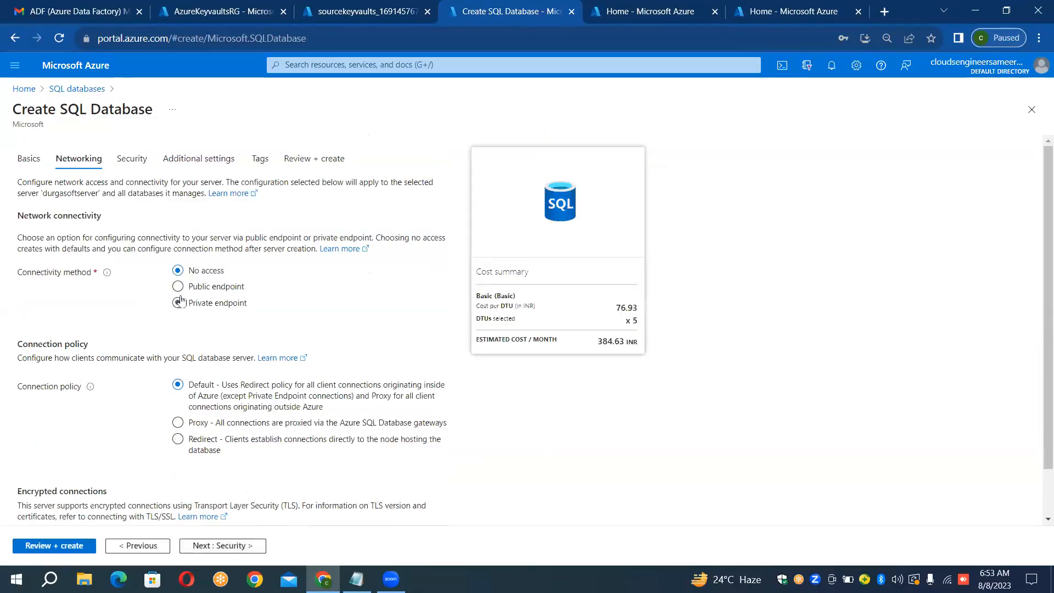
click(178, 287)
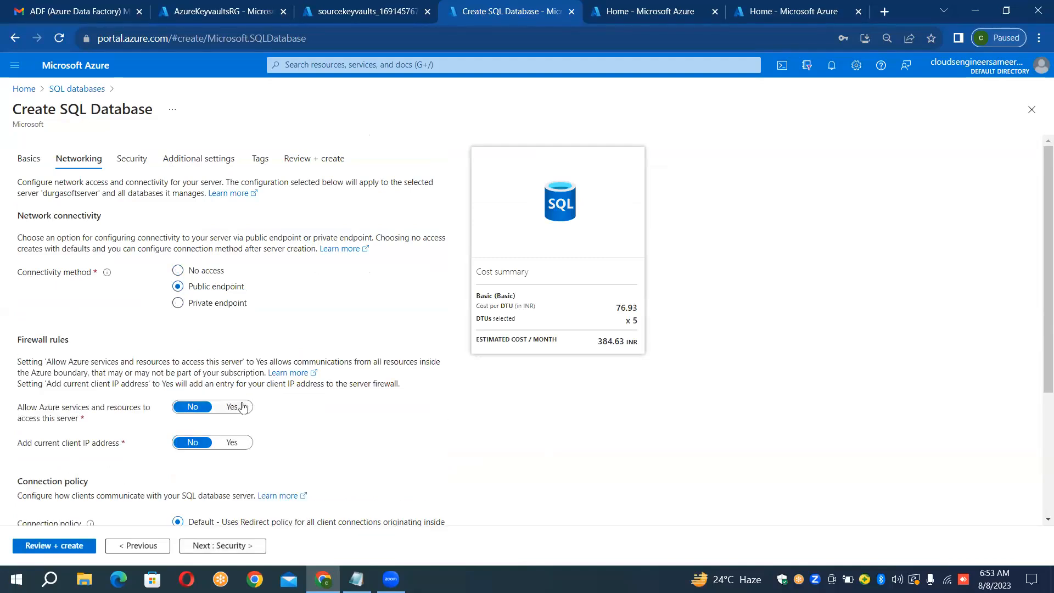
click(242, 408)
click(241, 442)
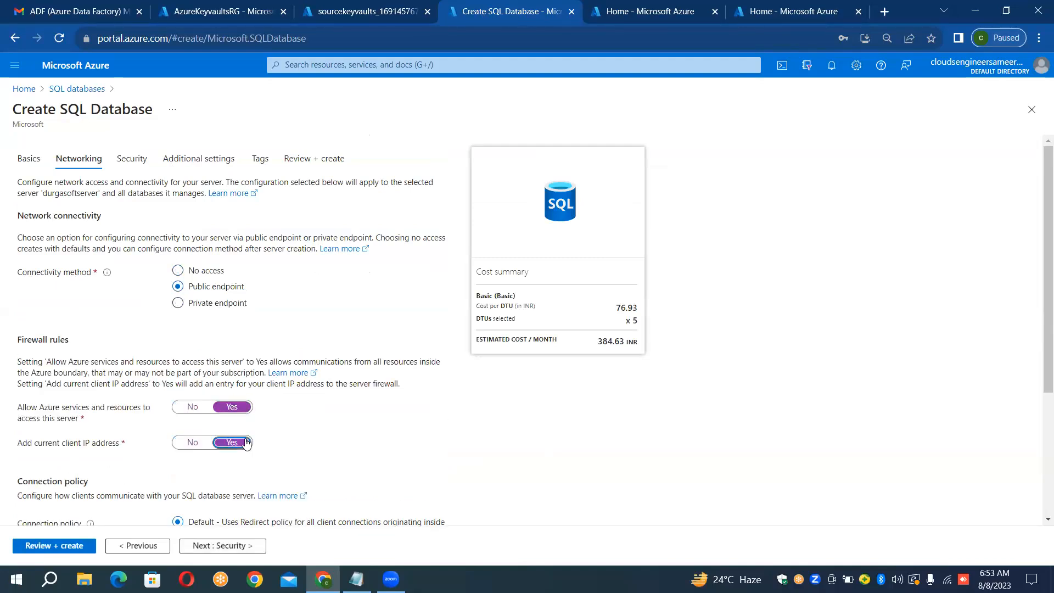
click(83, 546)
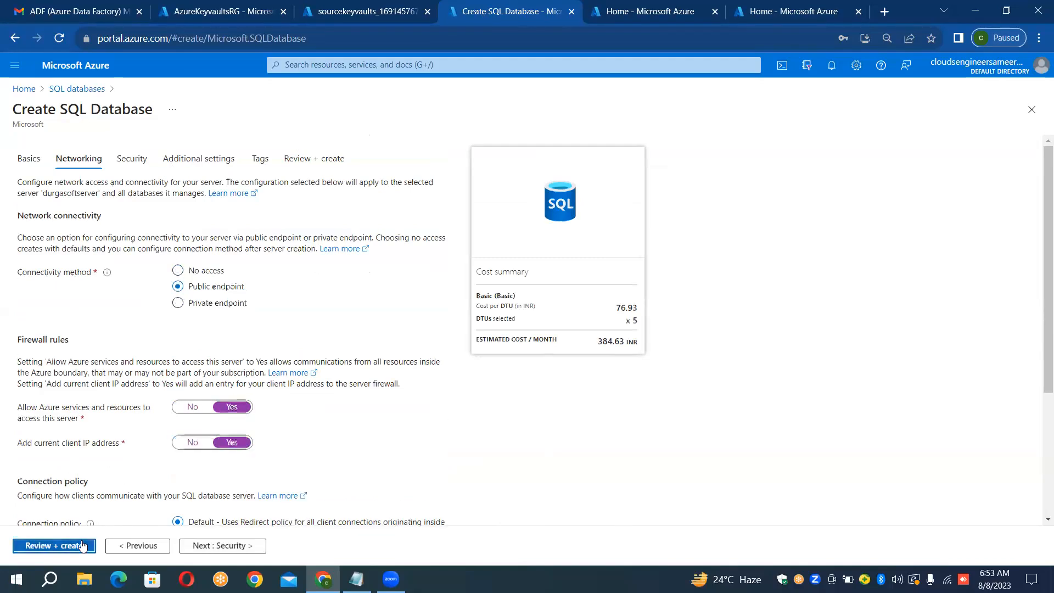
click(46, 546)
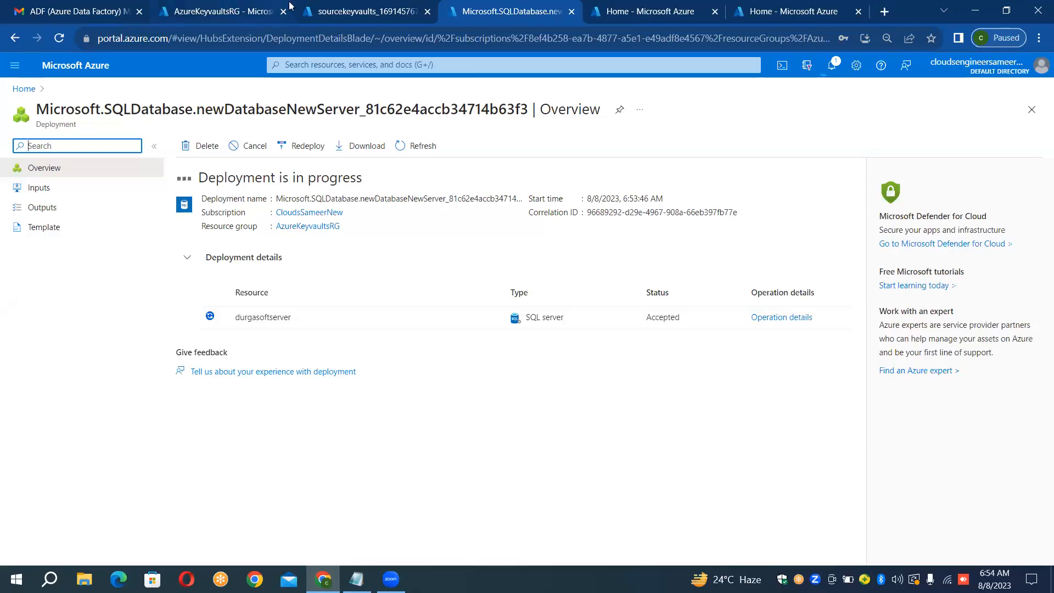
Open the deployed sourcekeyvaults storage account and create a private container named input.
click(331, 15)
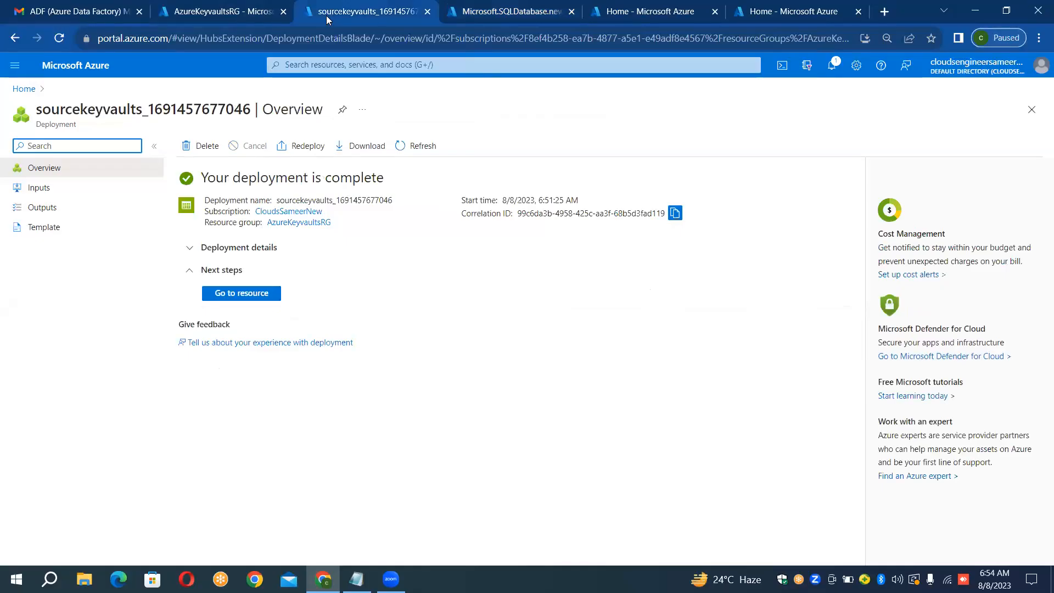
click(244, 293)
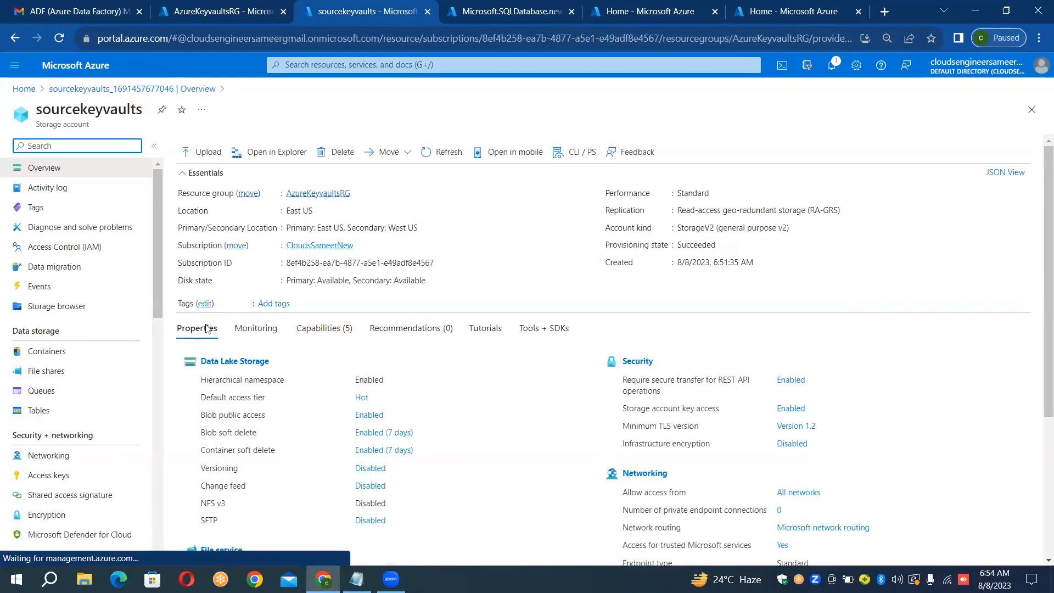
click(50, 358)
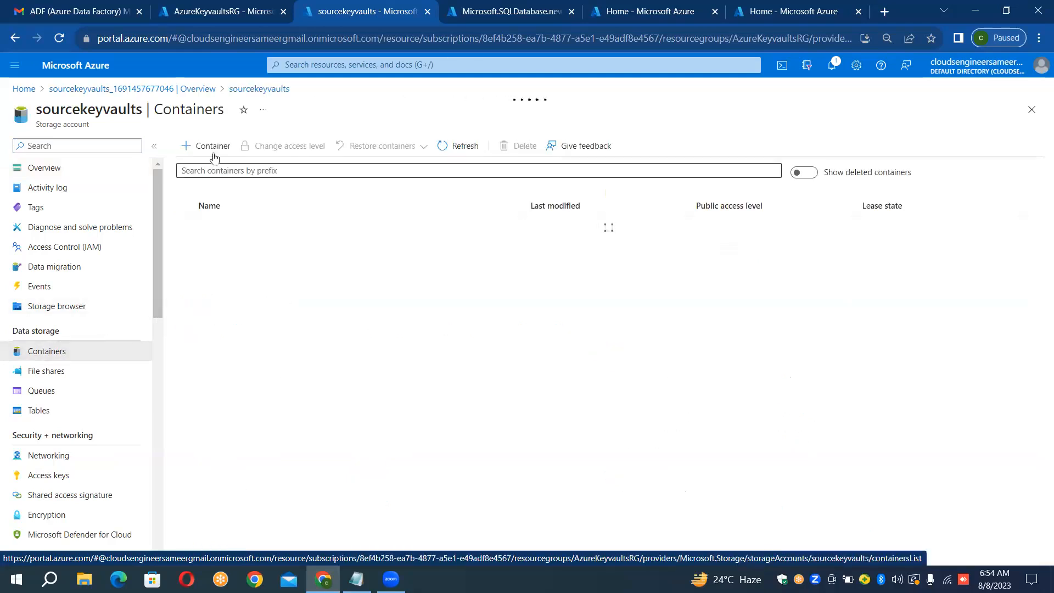
click(212, 146)
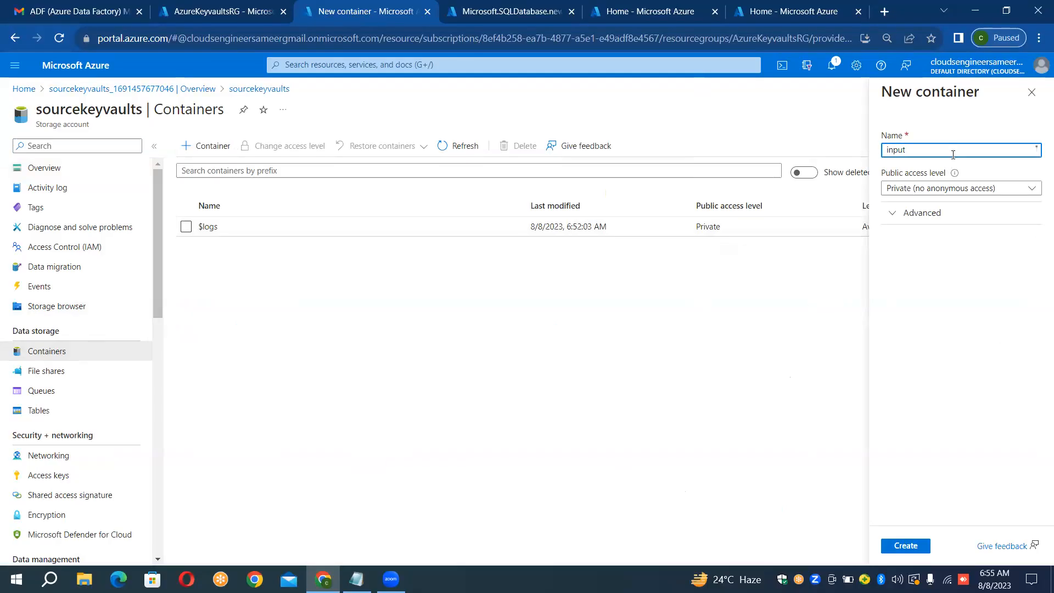
click(903, 547)
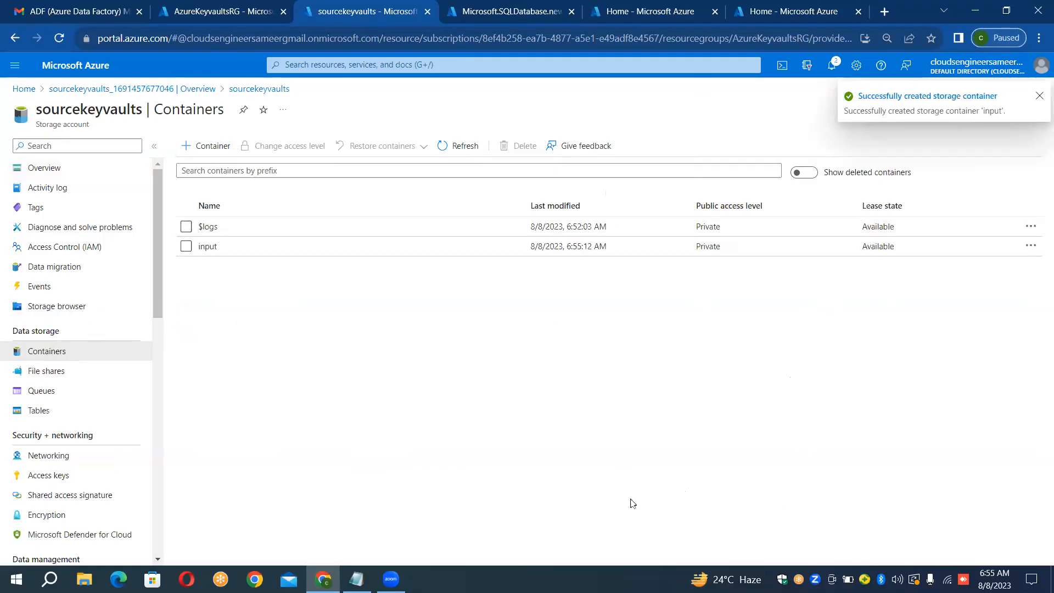
Upload airlines.csv from the Data_Files folder into the input container.
click(472, 243)
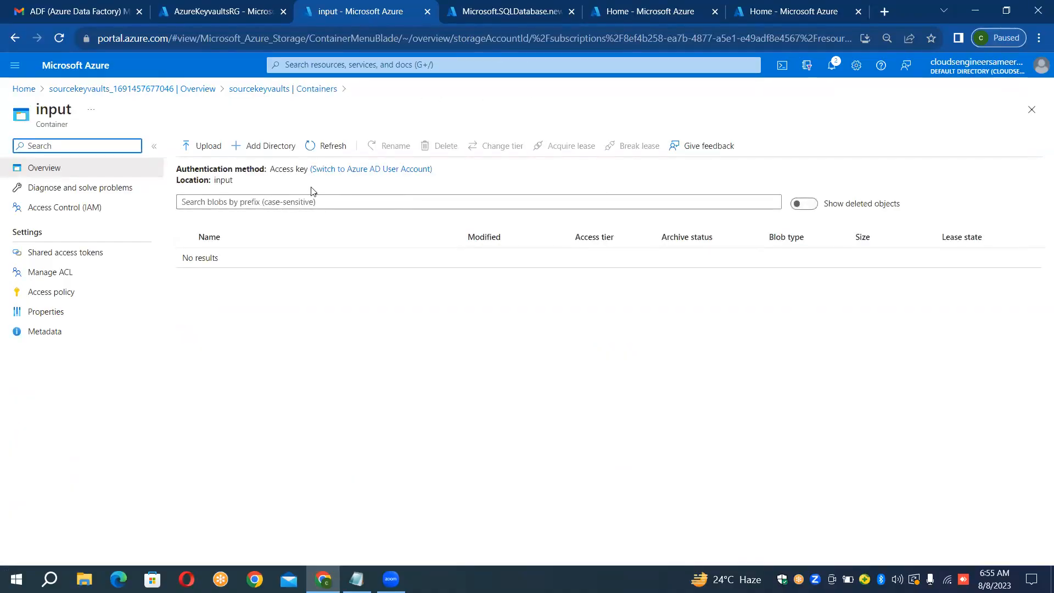
click(213, 151)
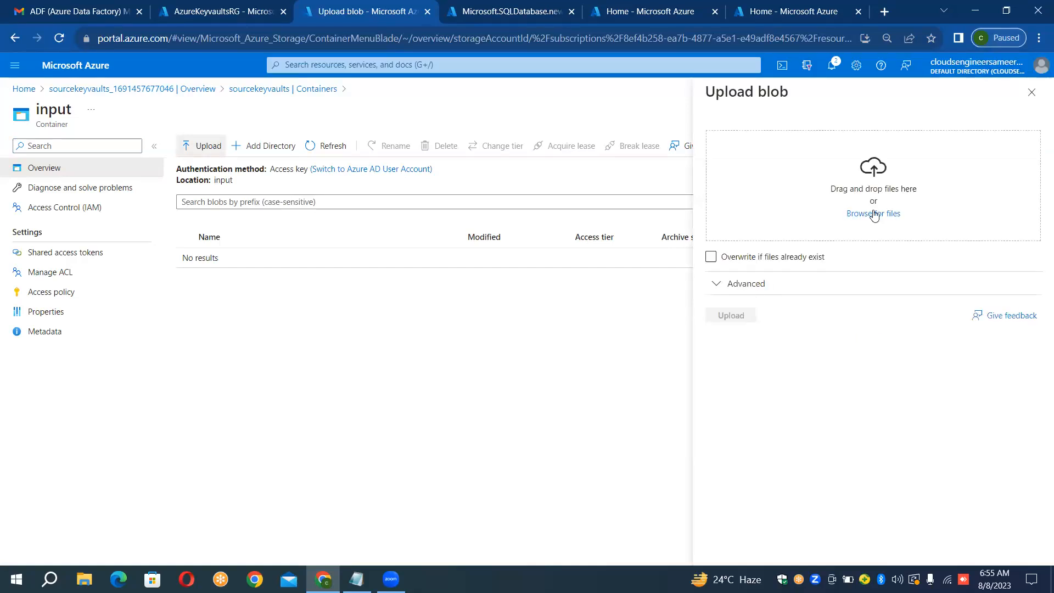
click(874, 215)
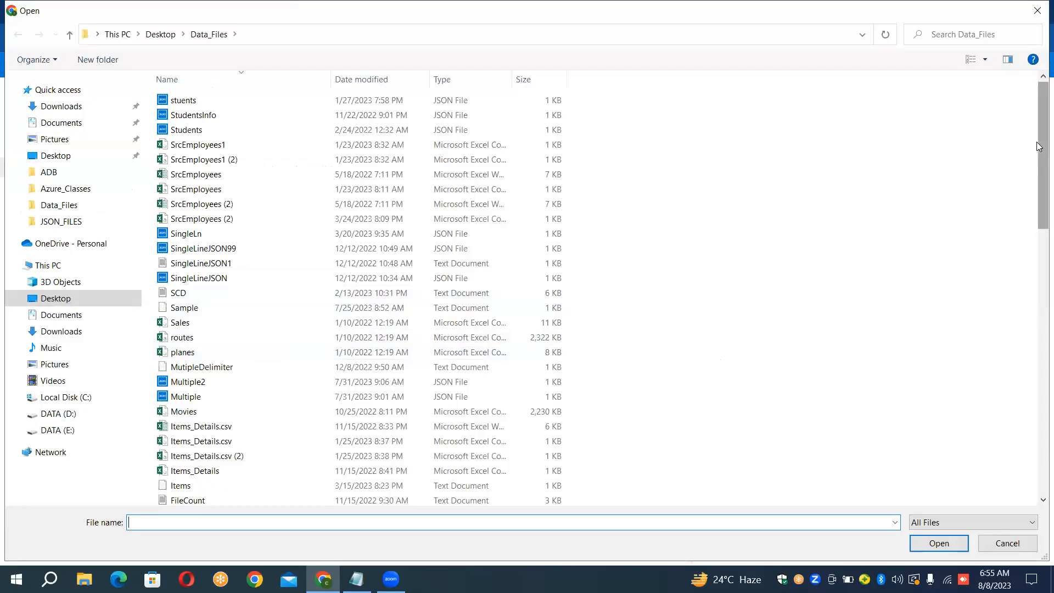
drag(1040, 147, 1042, 382)
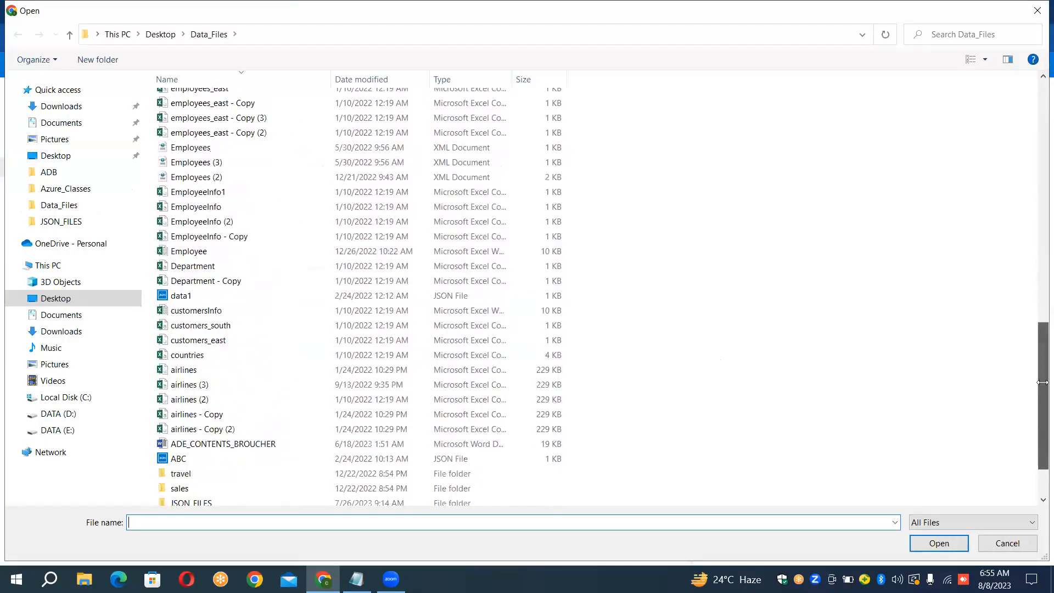
double_click(213, 374)
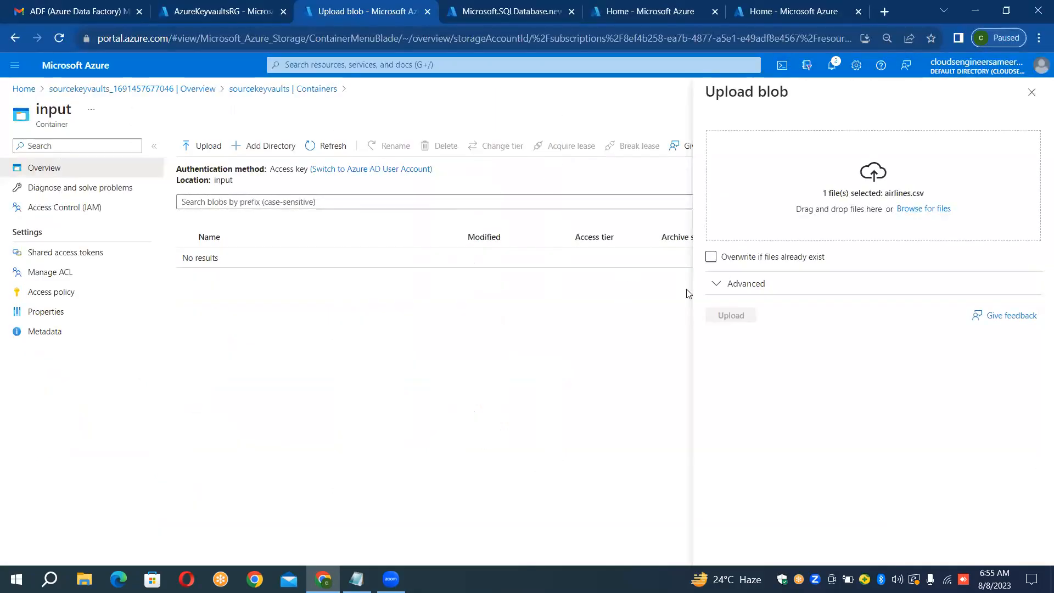
click(739, 315)
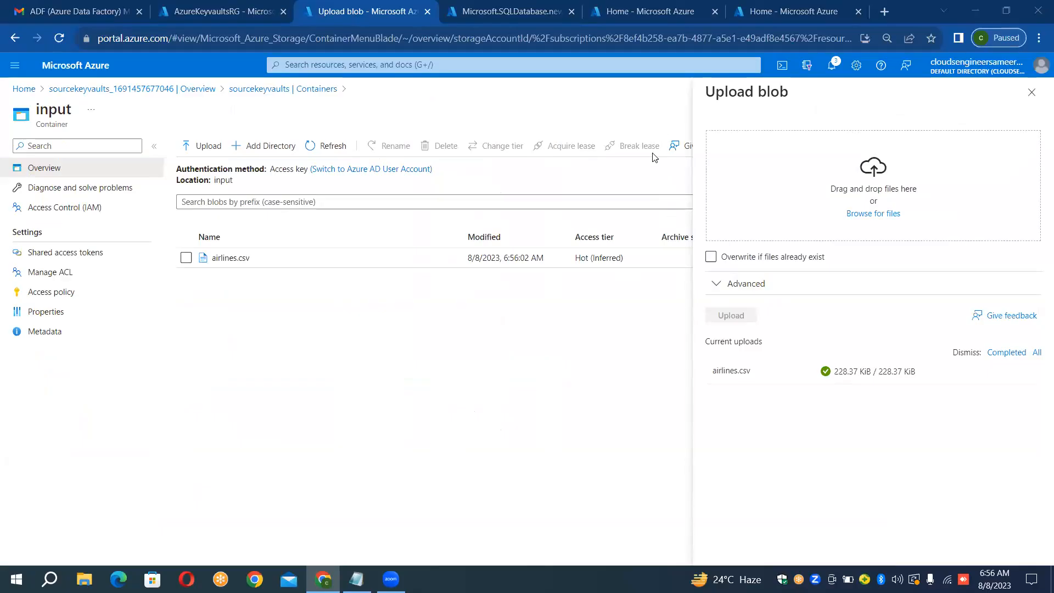
click(1030, 92)
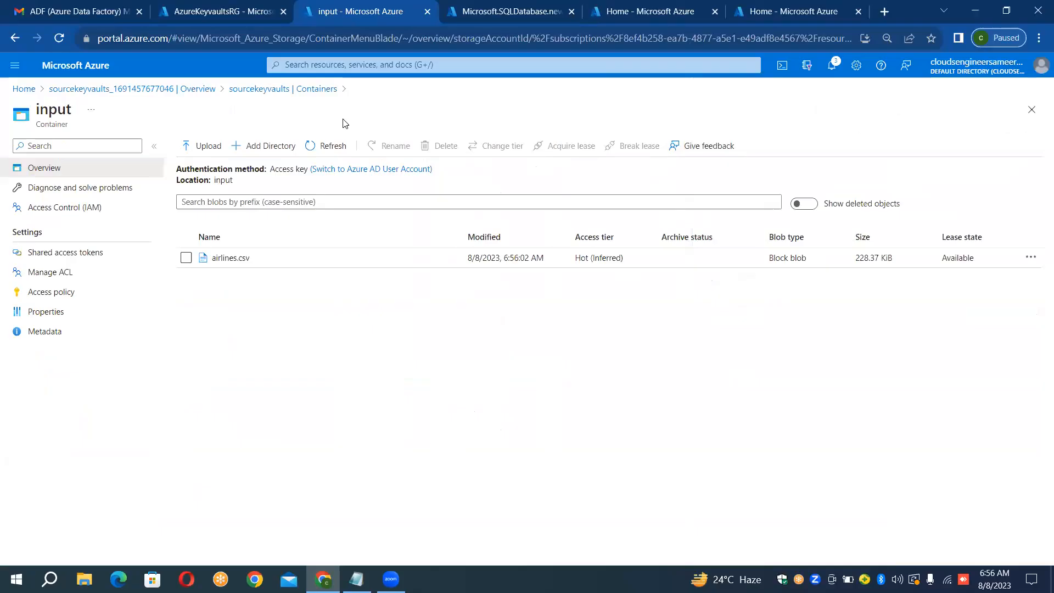
click(488, 11)
click(352, 7)
click(499, 15)
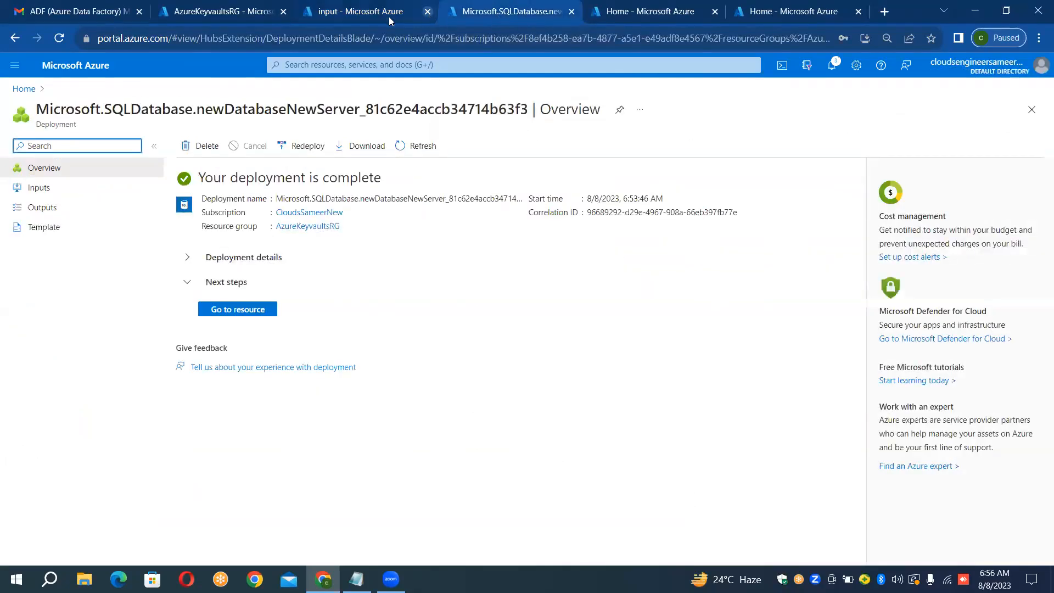
click(358, 17)
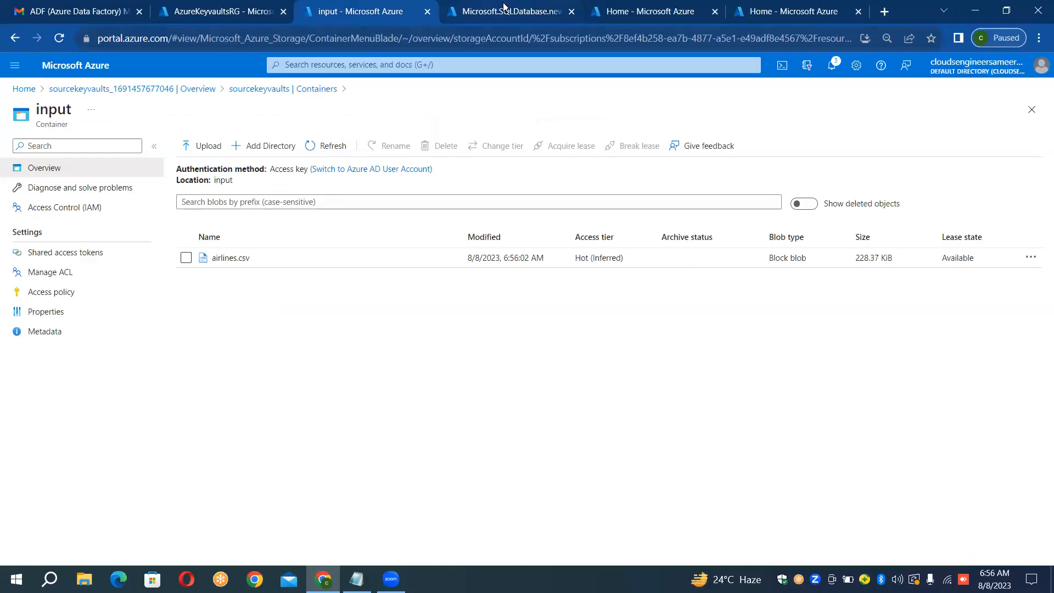
click(504, 6)
click(378, 10)
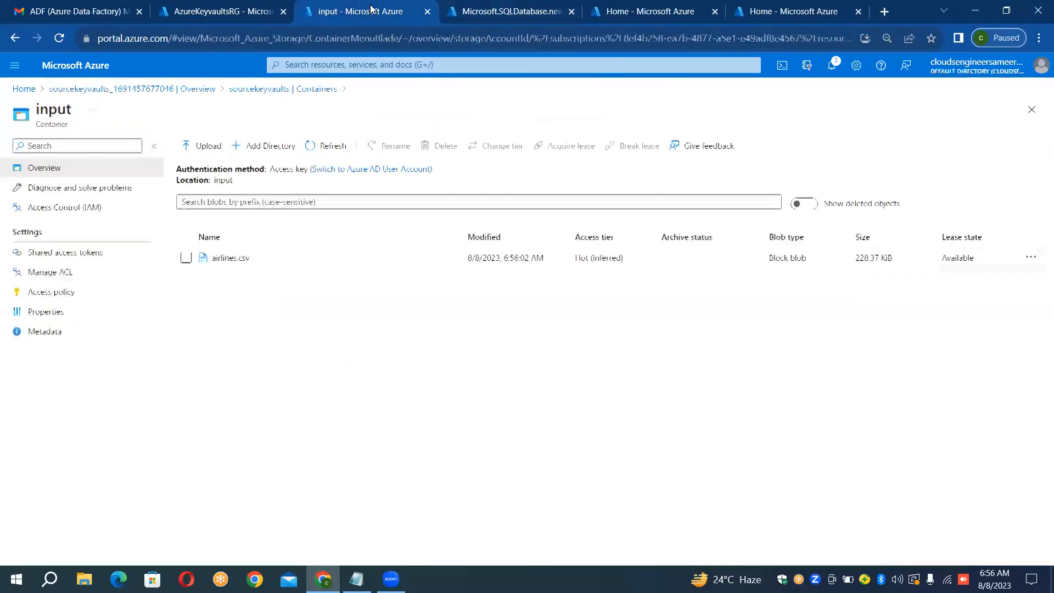
Open the SinkDB database resource from its SQL database deployment page.
click(525, 20)
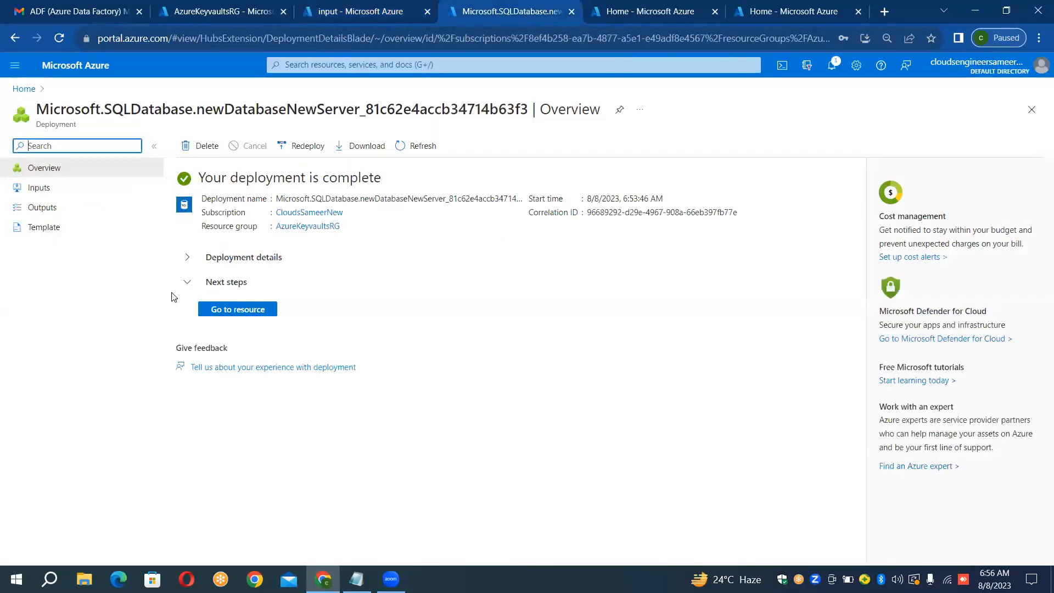
click(240, 310)
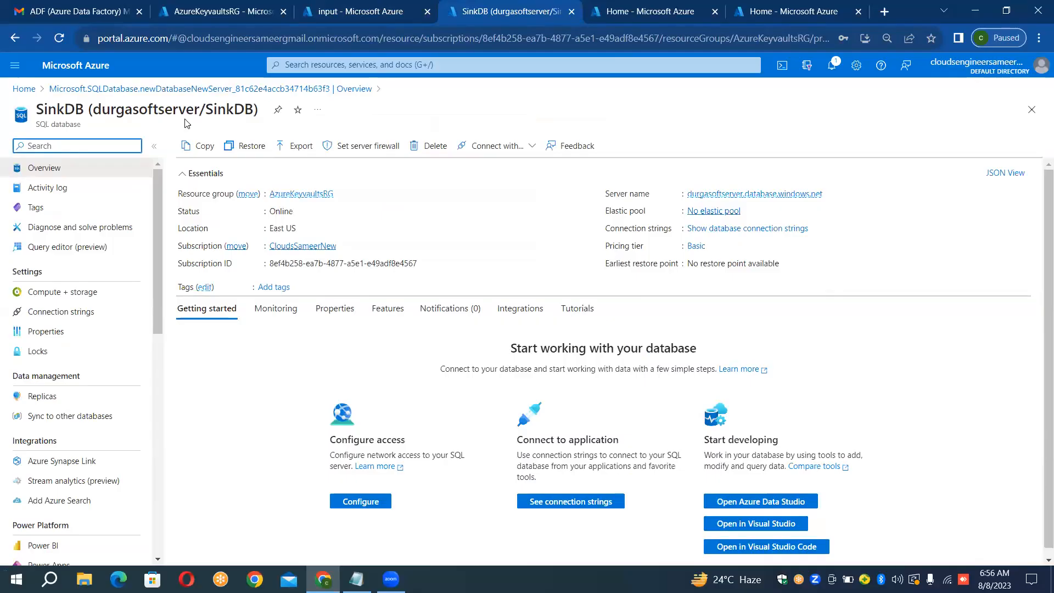
click(200, 112)
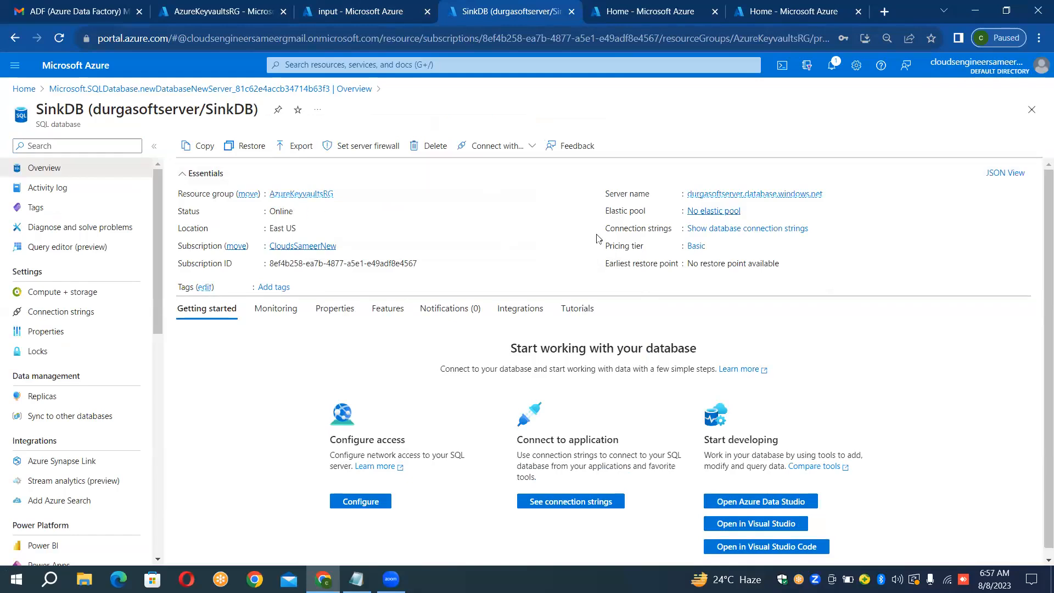
Start creating a data factory in the AzureKeyvaultsRG resource group under the CloudsSameerNew subscription.
click(690, 17)
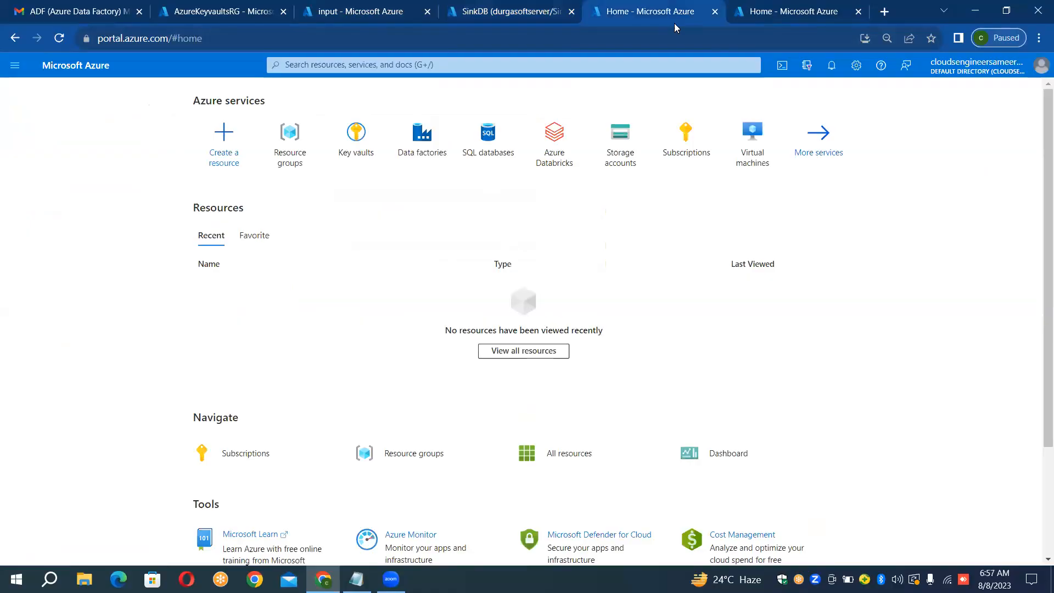
click(433, 146)
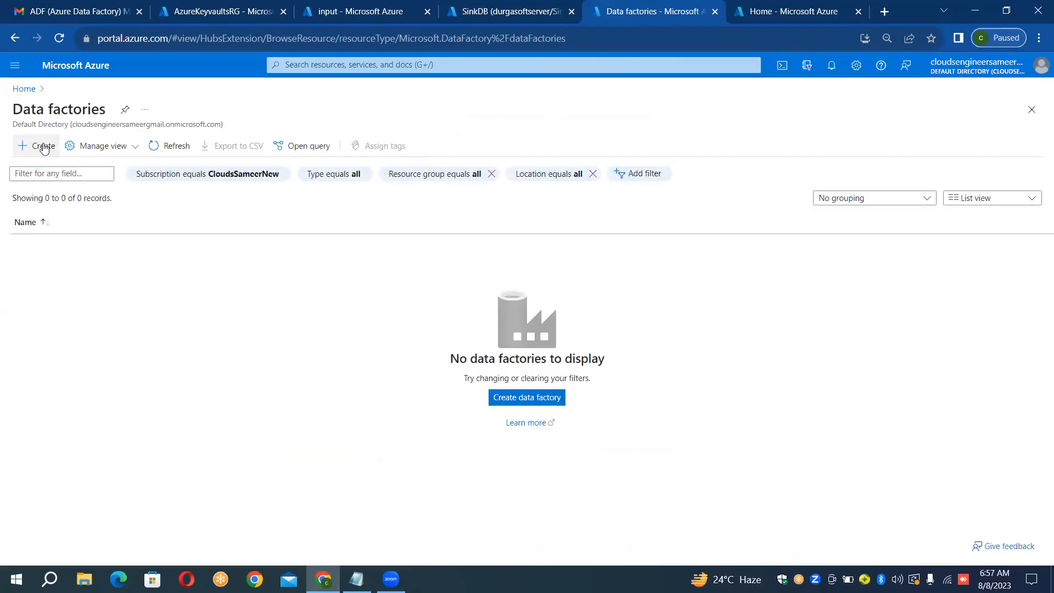
click(44, 146)
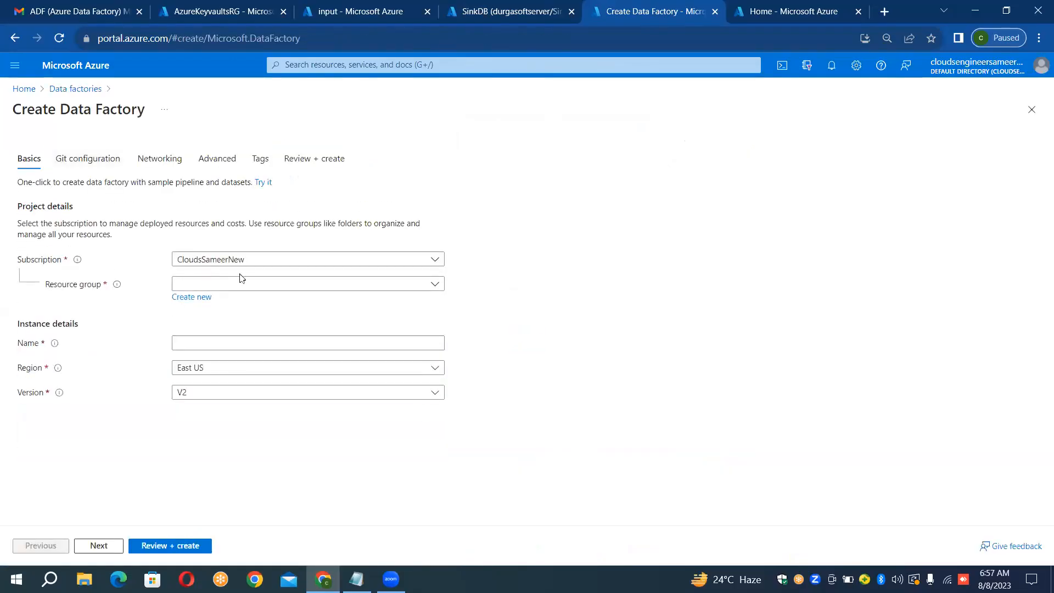
click(244, 283)
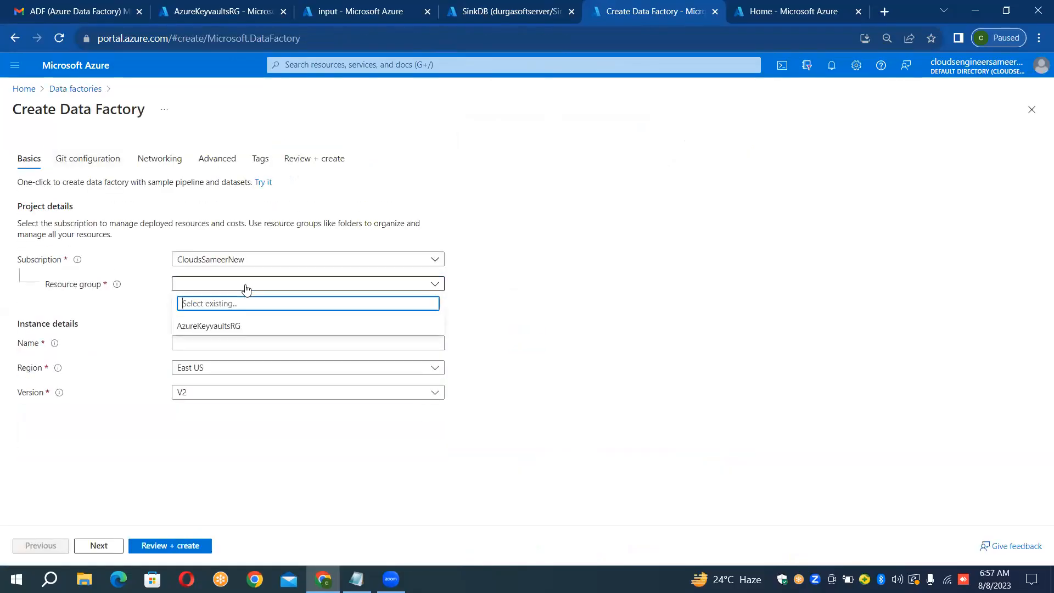
click(240, 326)
Name the data factory InstanceAzureKeyvaultsService.
click(246, 344)
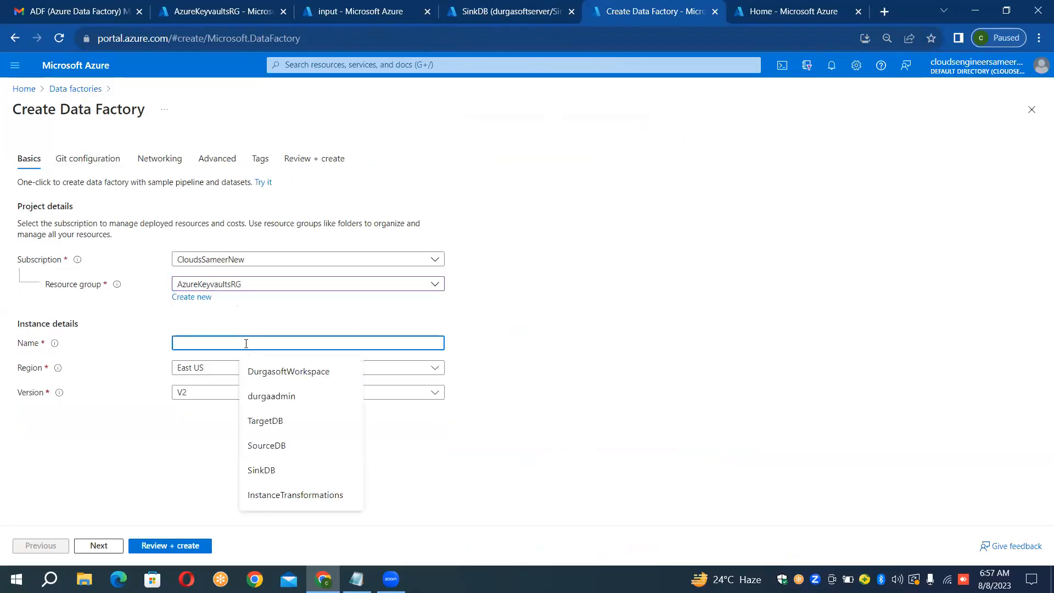
text(Instance)
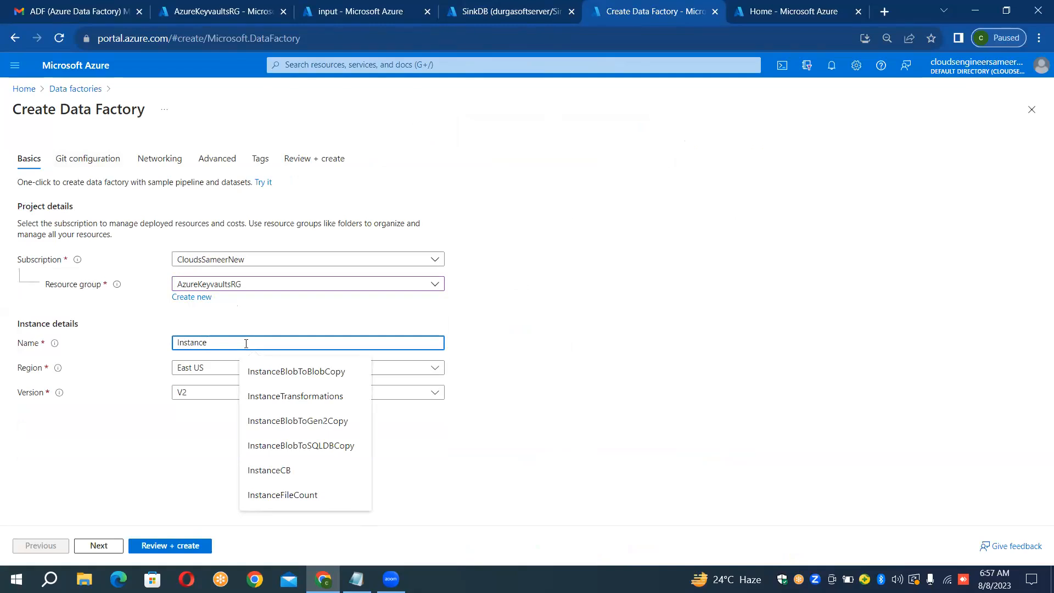
text(AzureKeyvau)
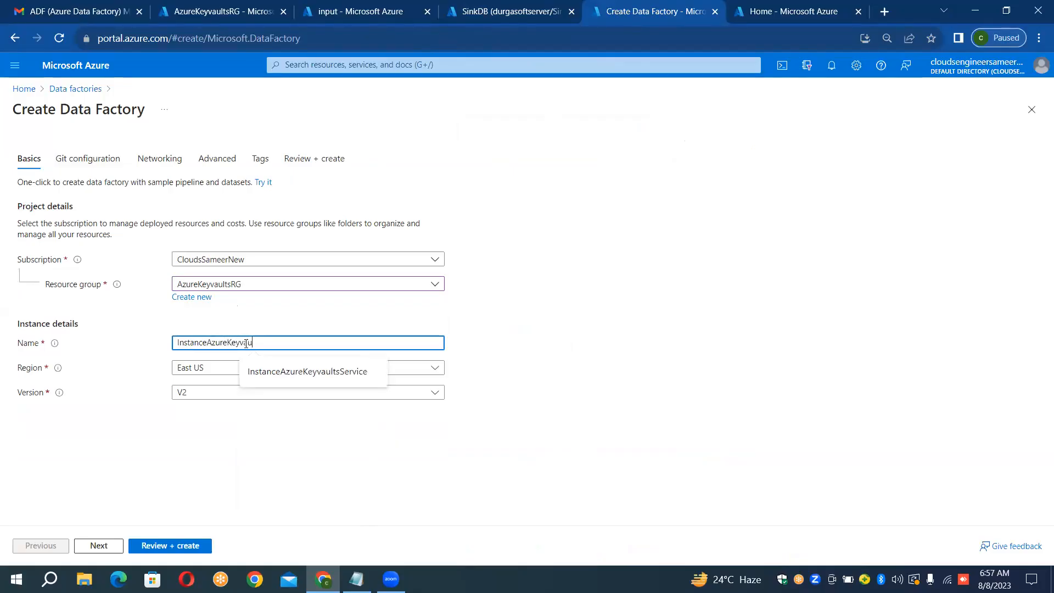
text(ltsService)
click(526, 334)
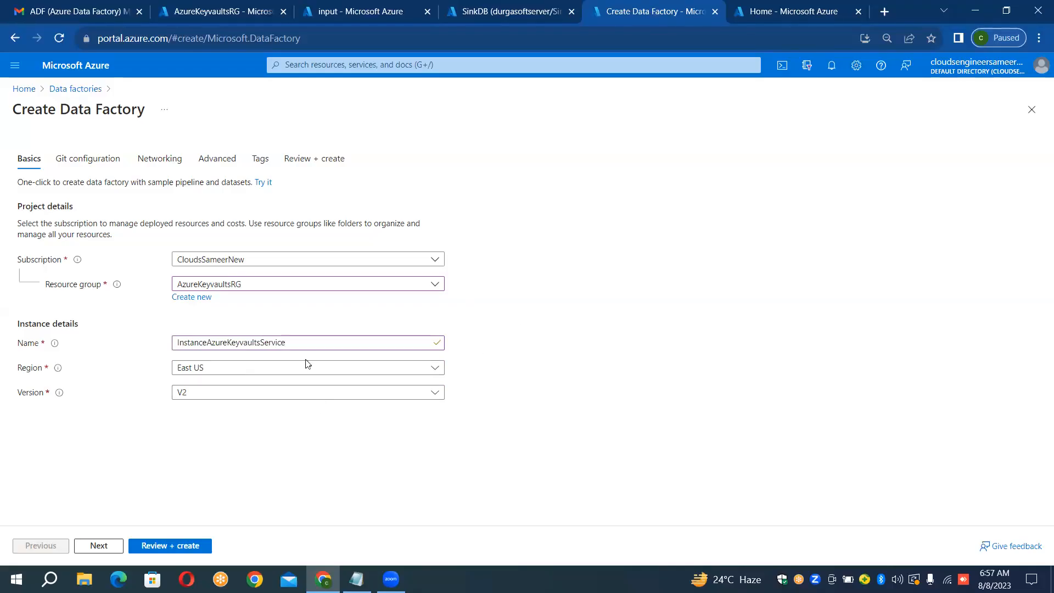
Review and create the data factory, and open the deployed resource.
click(171, 549)
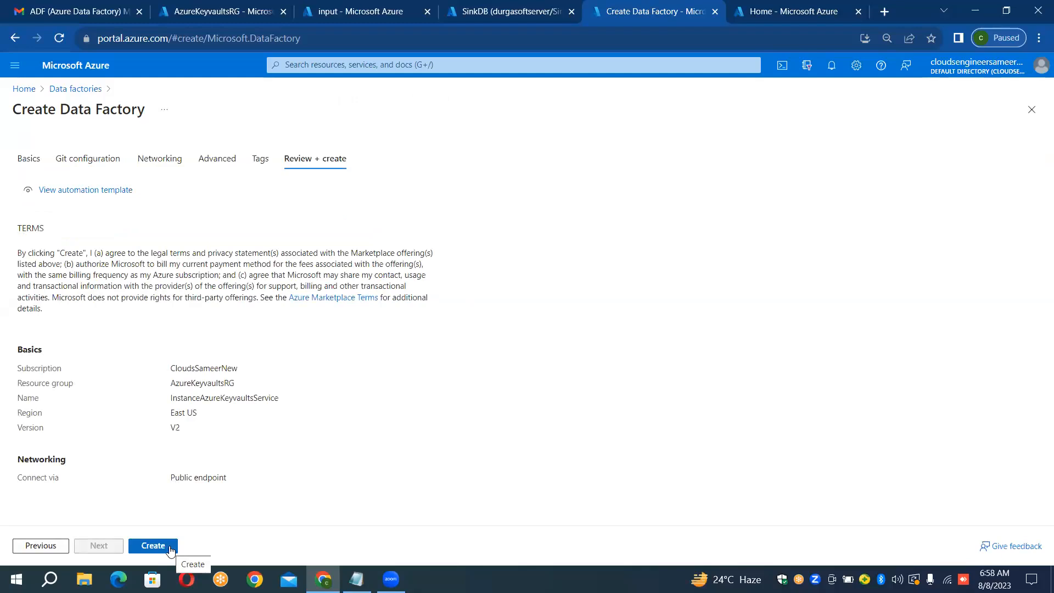
click(170, 549)
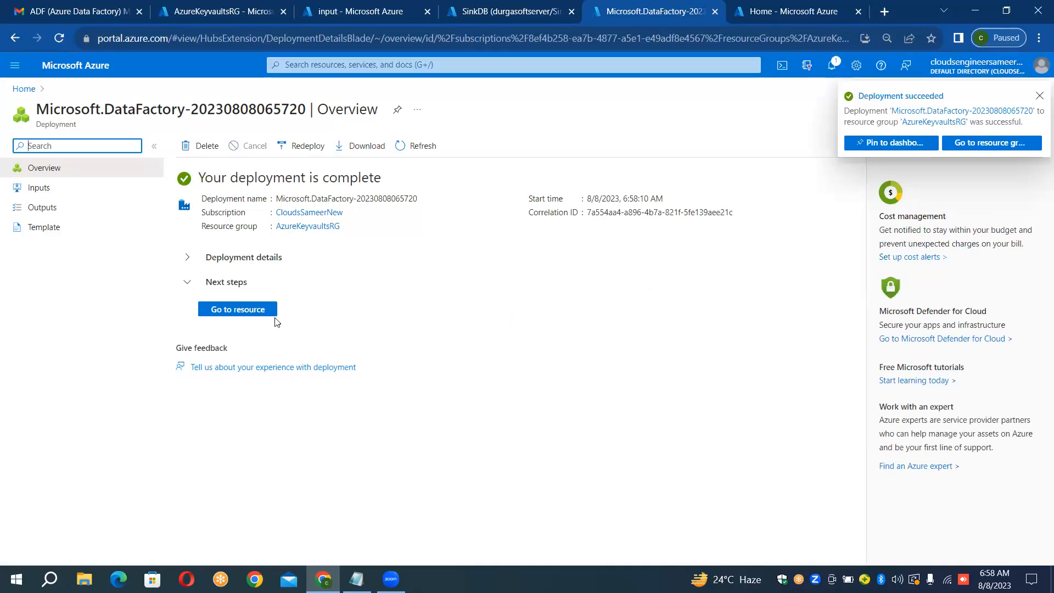
click(262, 314)
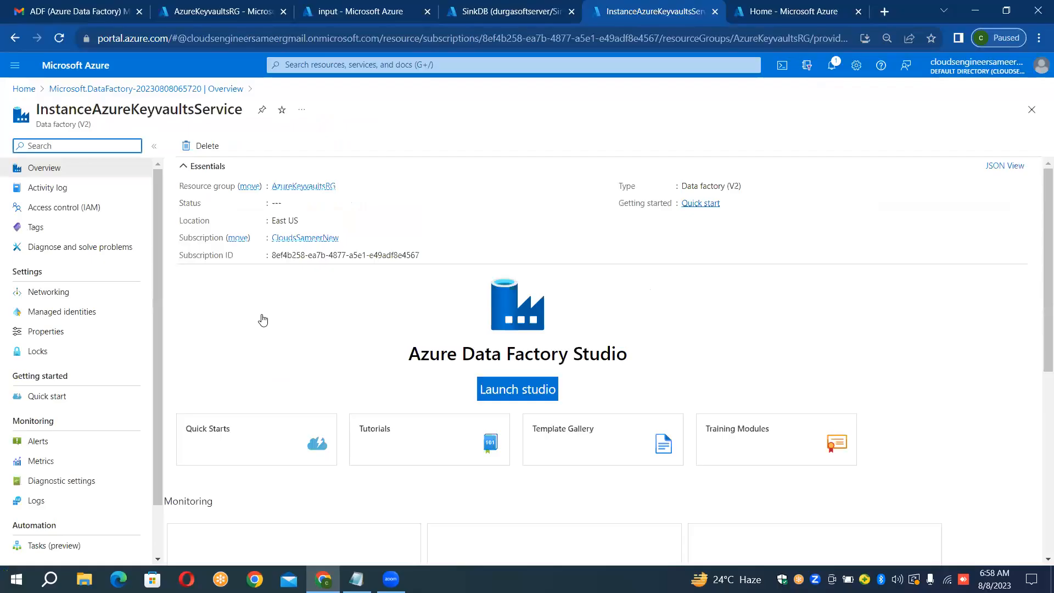
click(522, 12)
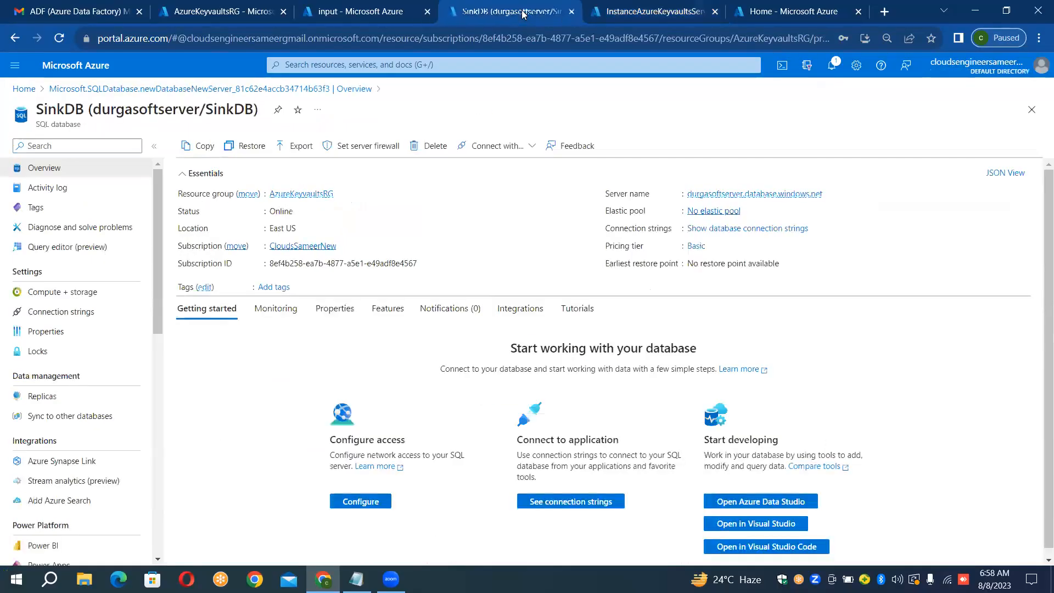
click(679, 14)
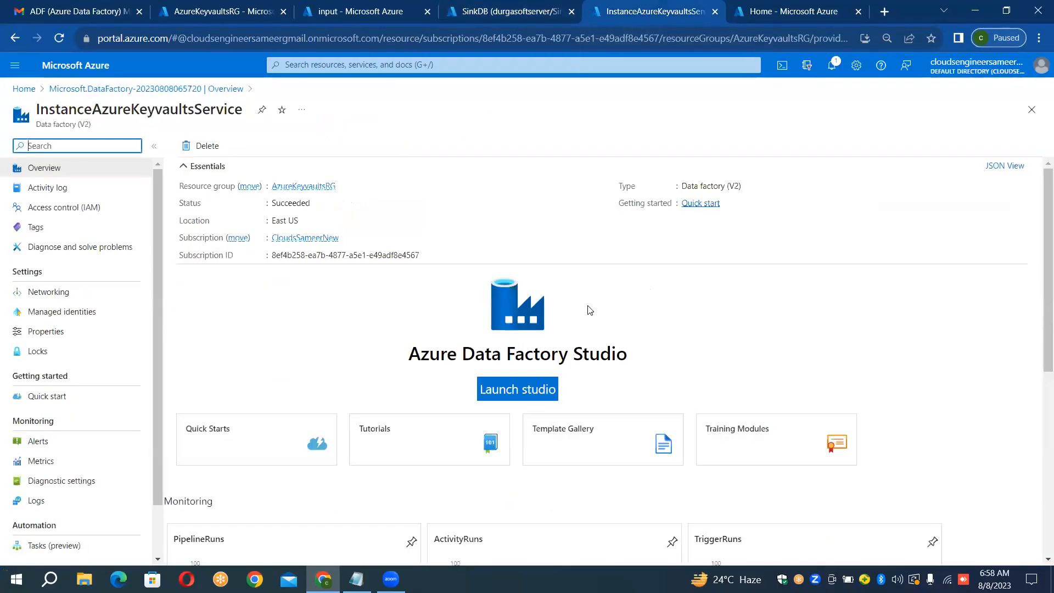
Launch Azure Data Factory Studio for the new factory and view its linked services before returning to the studio home page.
click(521, 390)
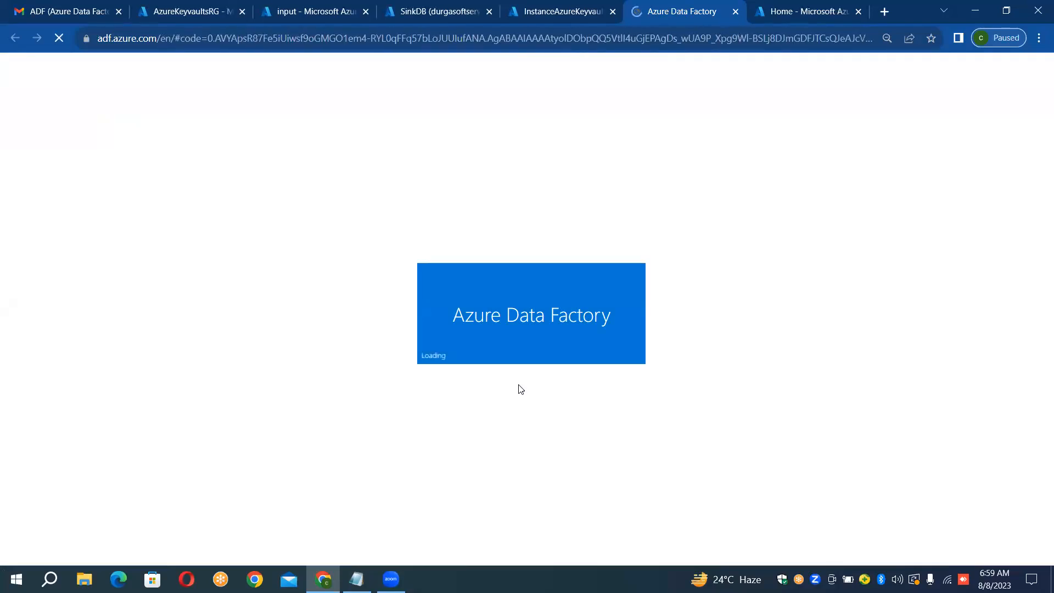
click(804, 4)
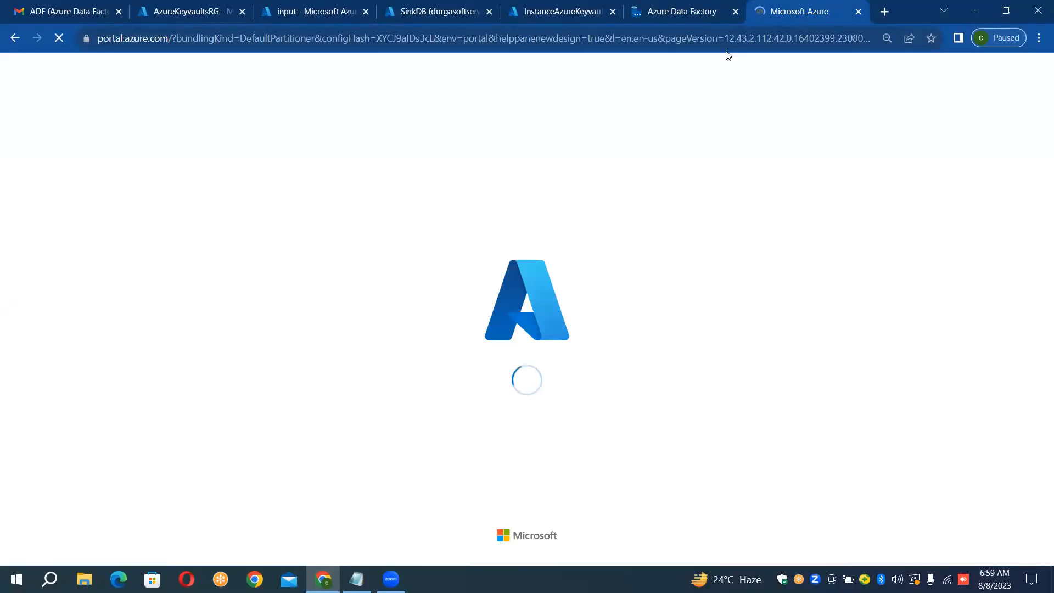
click(688, 17)
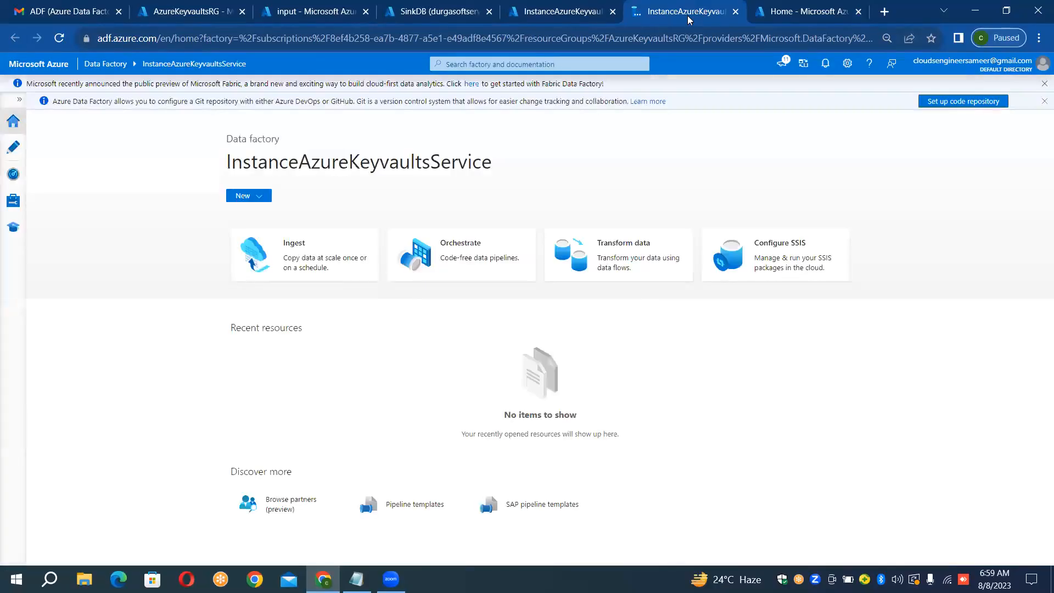
click(17, 108)
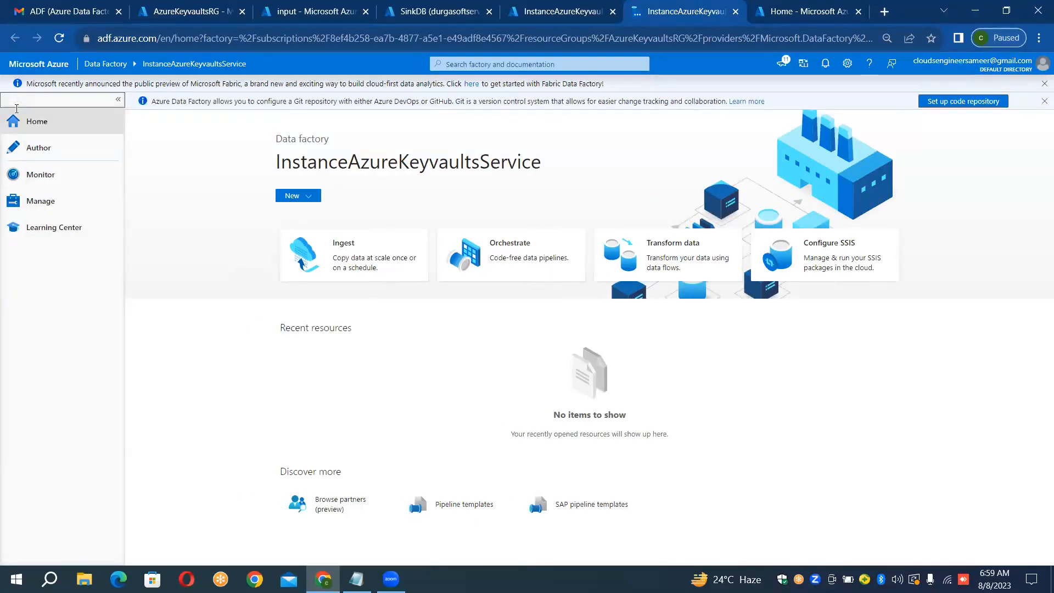
click(61, 201)
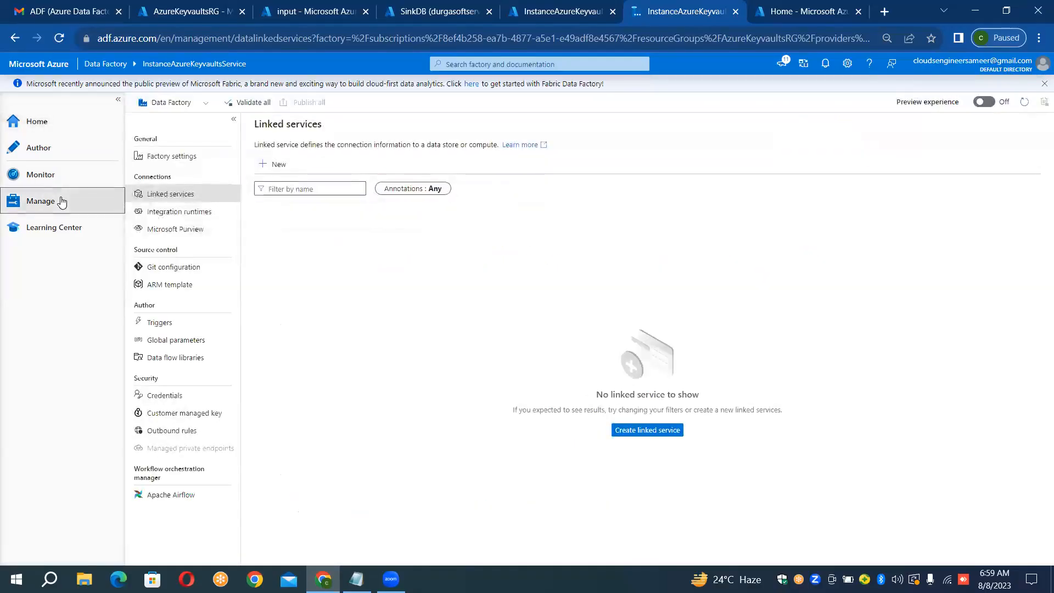
click(73, 128)
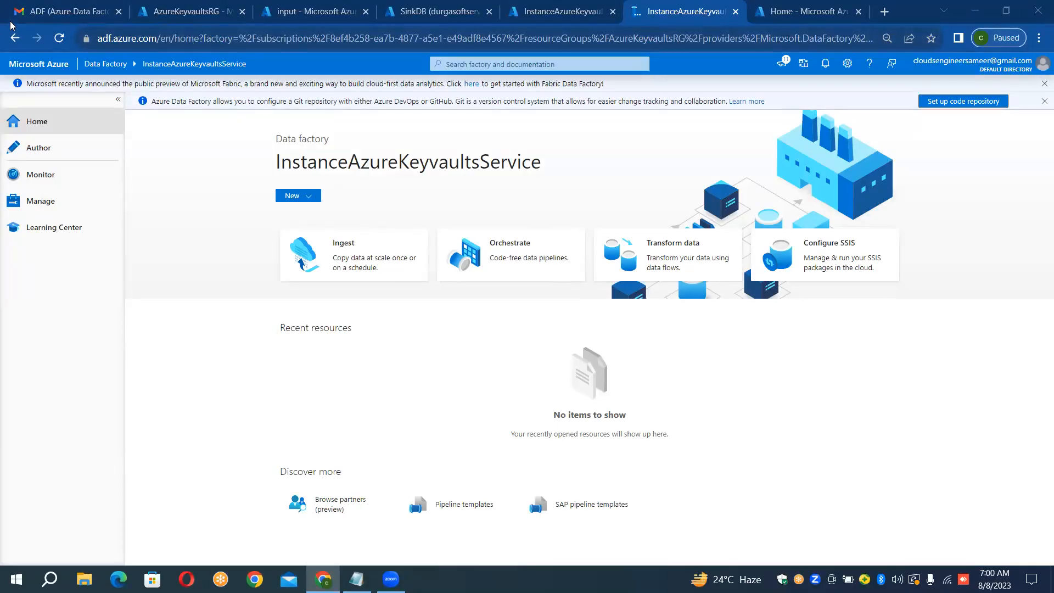
Start creating a key vault in the AzureKeyvaultsRG resource group.
click(792, 14)
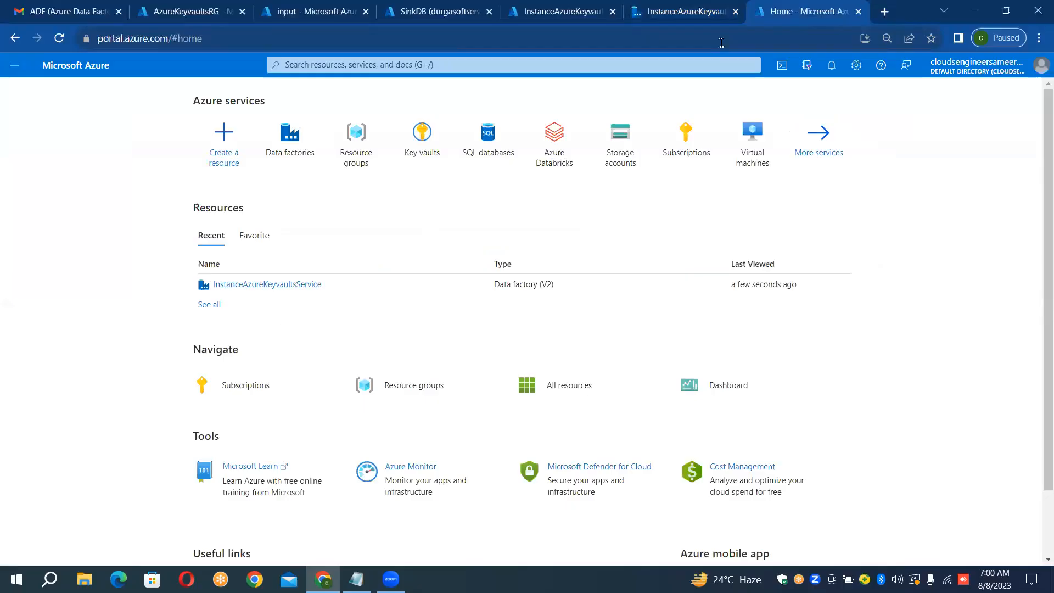
click(434, 161)
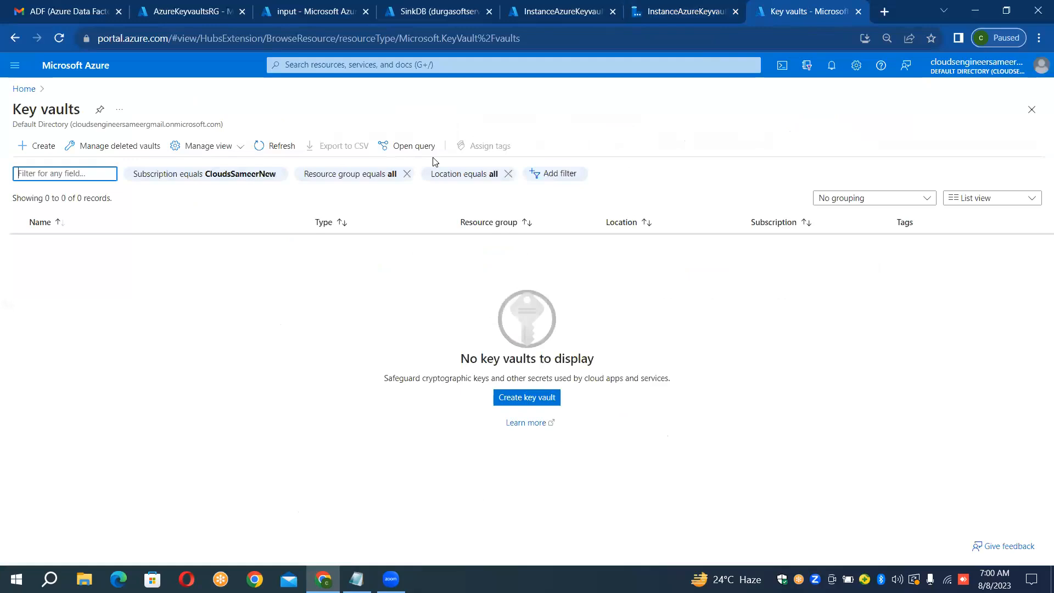
click(55, 147)
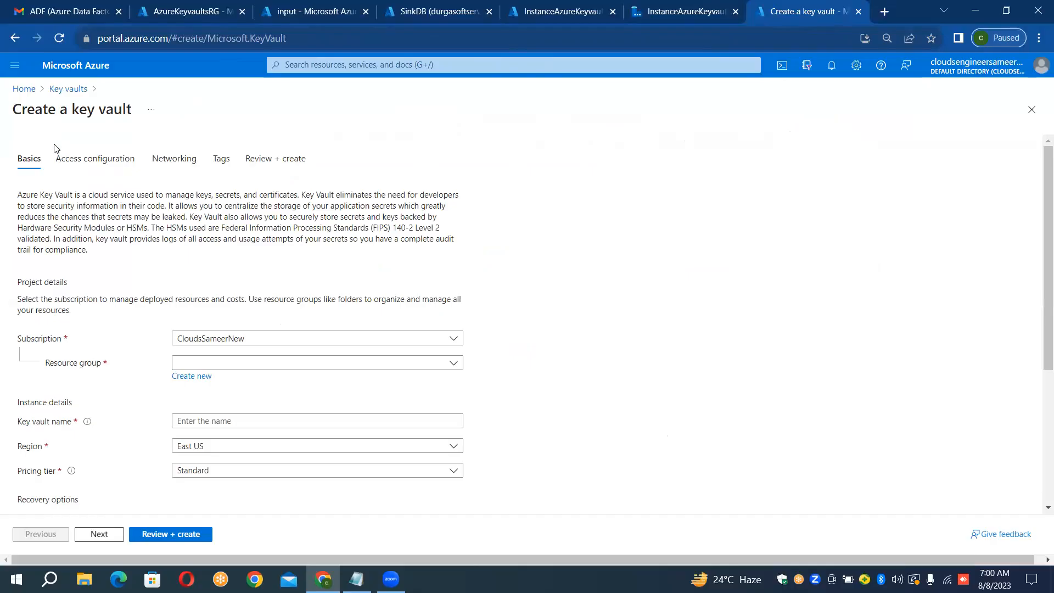
click(243, 368)
click(229, 400)
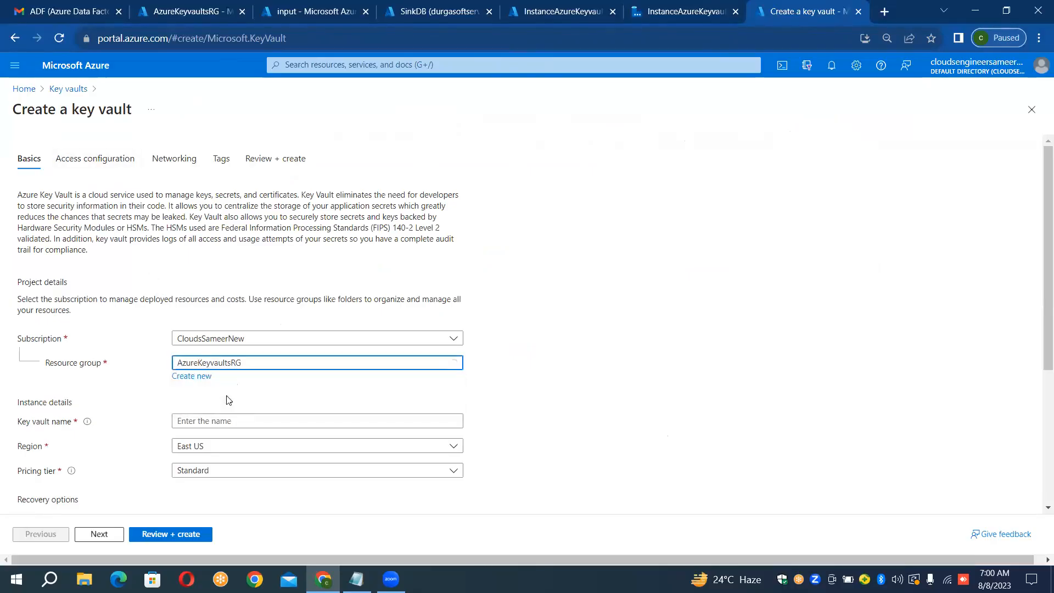
Name the key vault azurekeyvaultssammer.
click(258, 419)
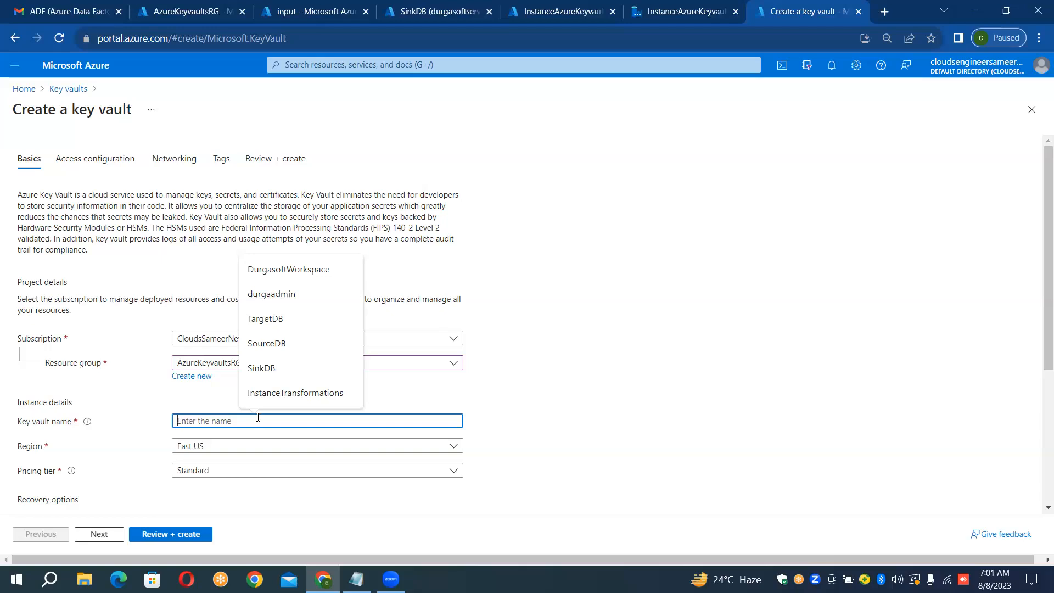
text(A)
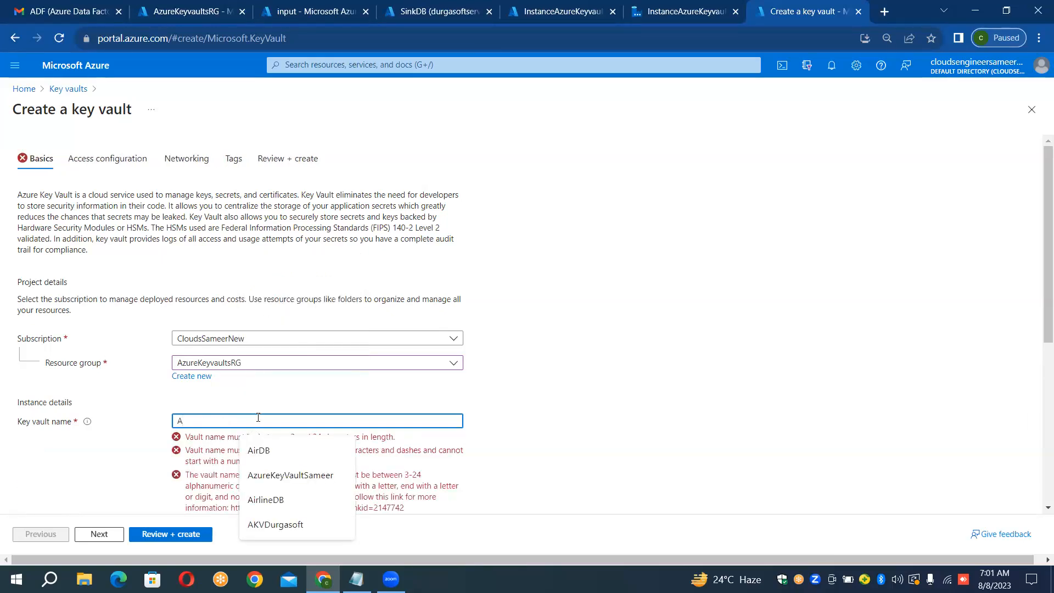
key(BackSpace)
text(azure)
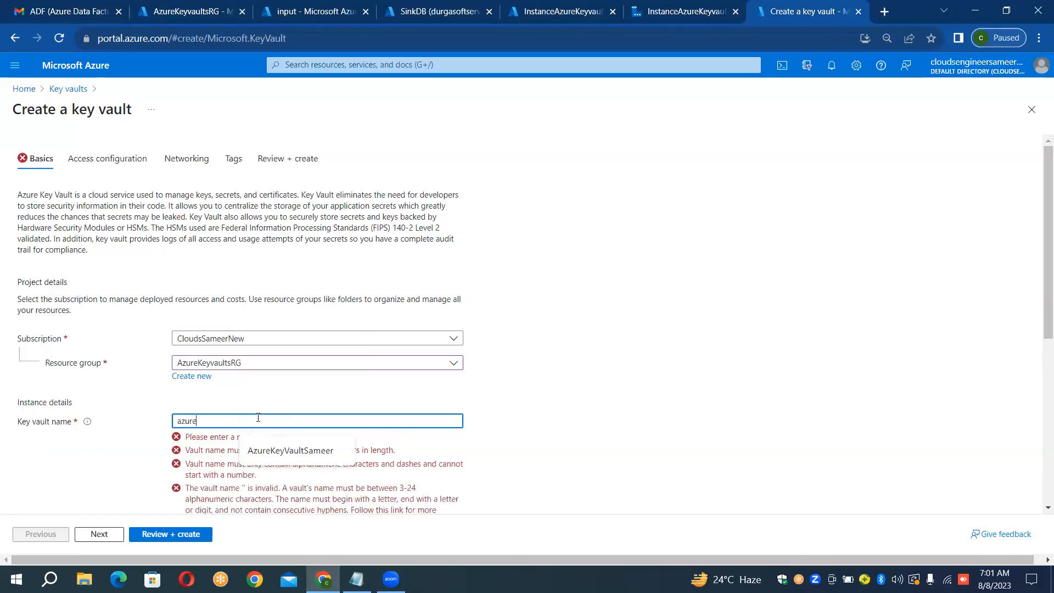
text(key)
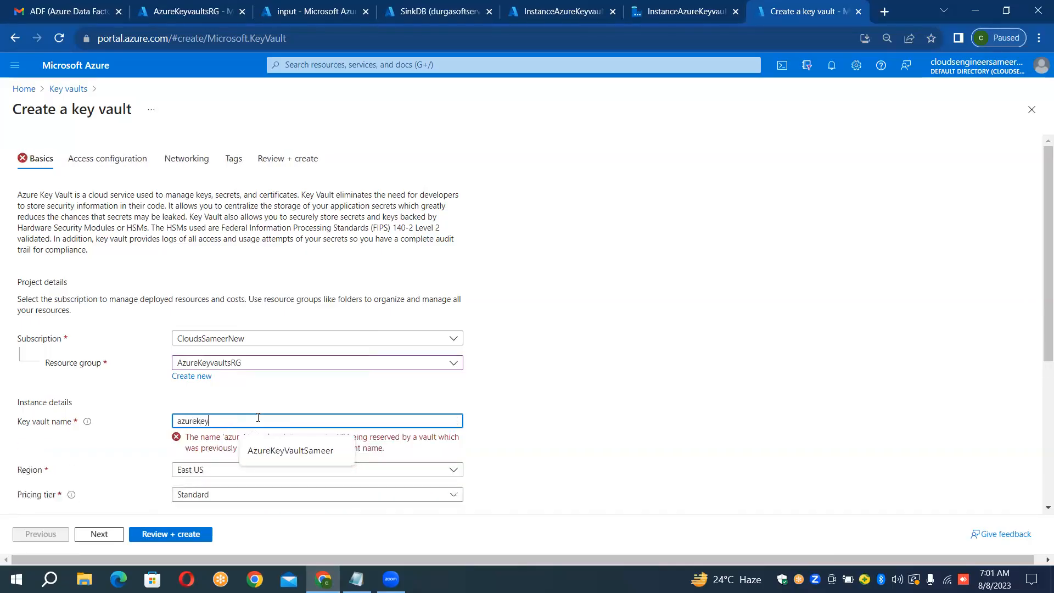
text(vaults)
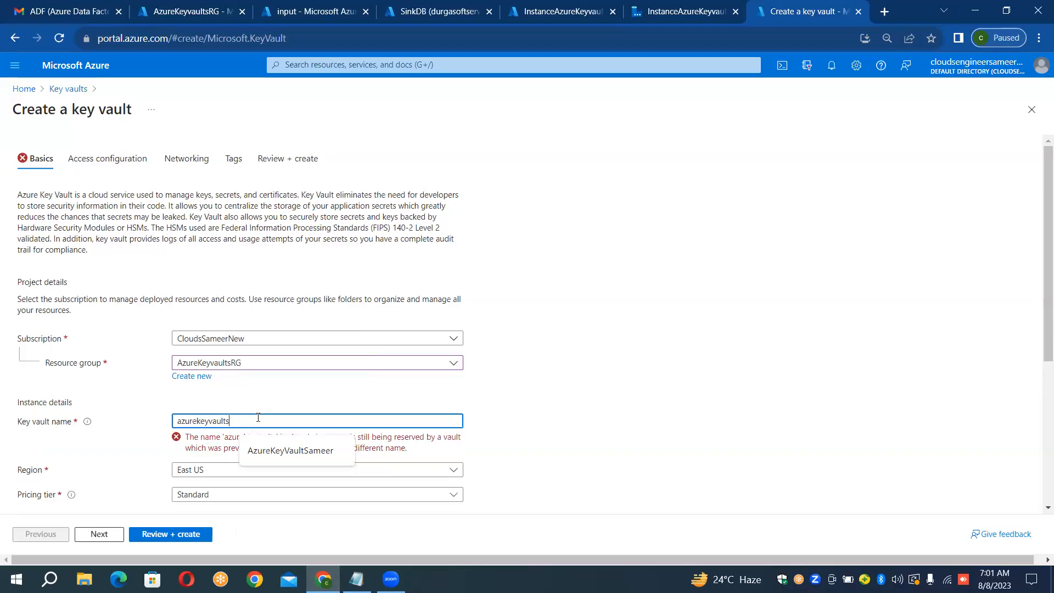
text(sammer)
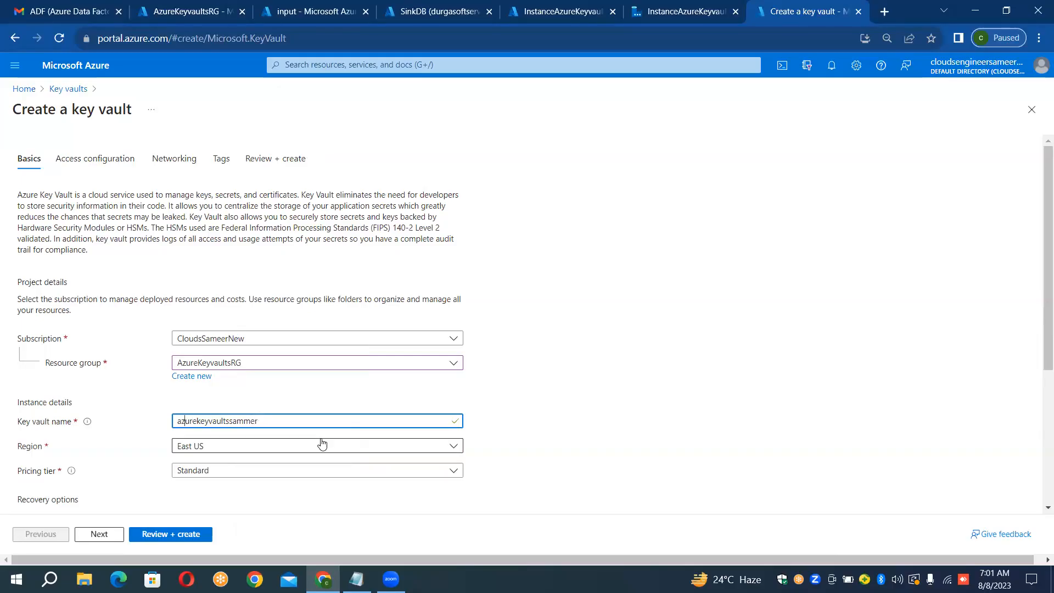
Review the key vault's configuration summary, and return to its basic settings after checking the database and data factory pages.
click(200, 541)
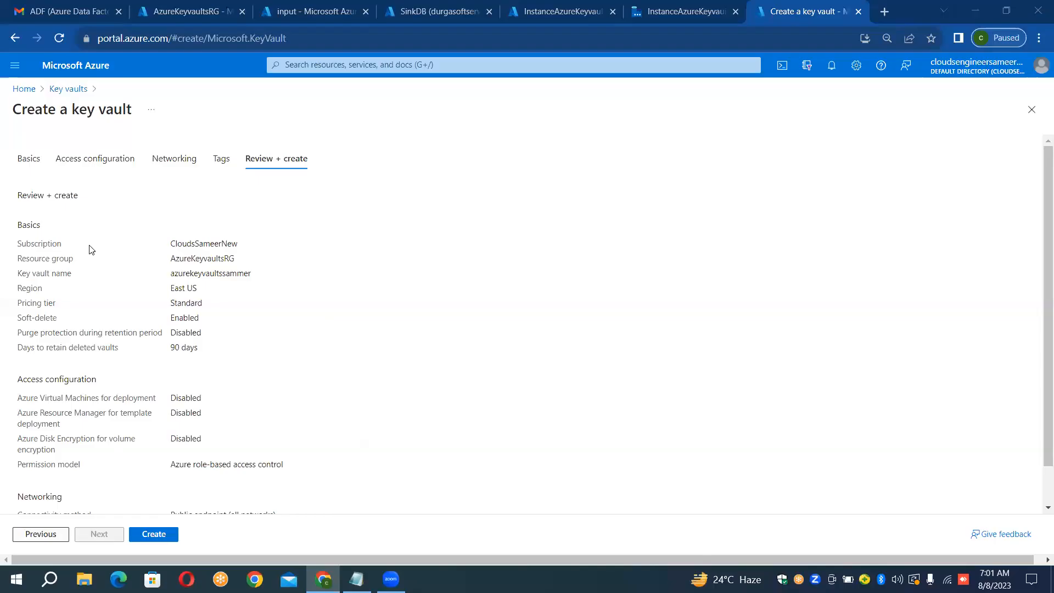
click(36, 164)
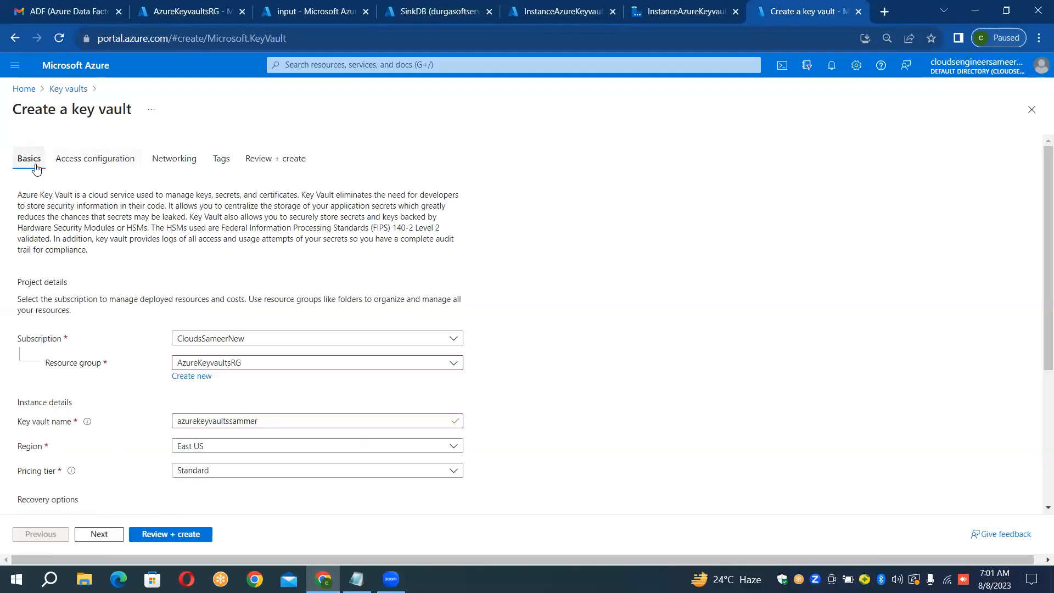
click(408, 8)
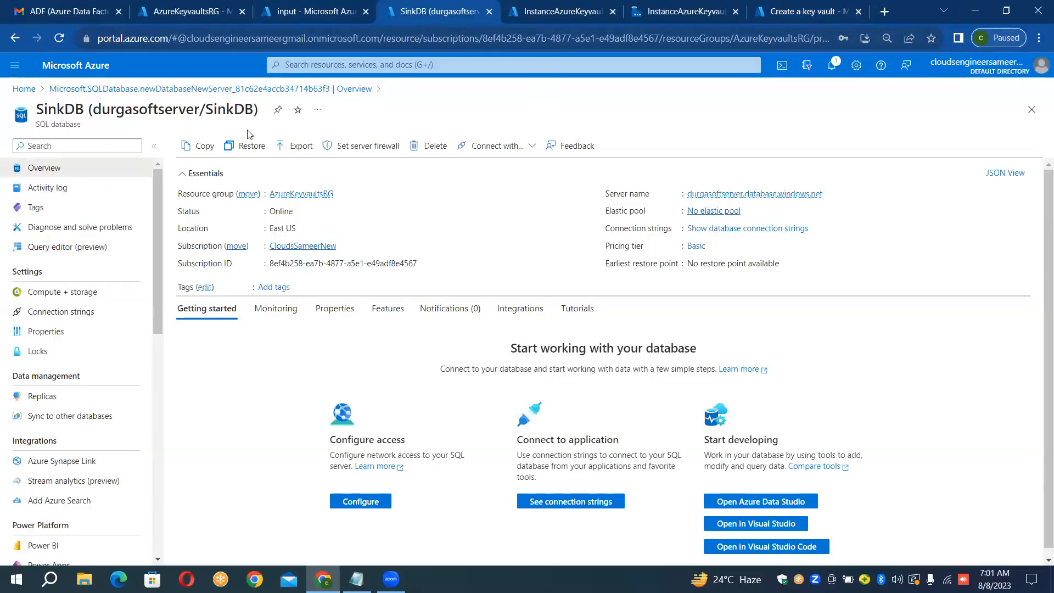
click(556, 6)
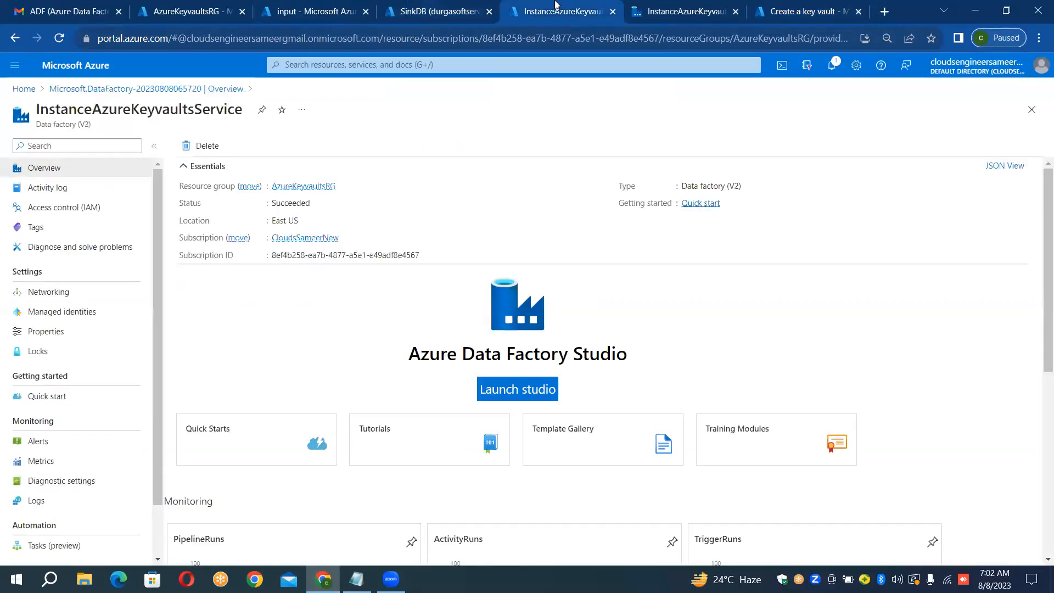
click(637, 12)
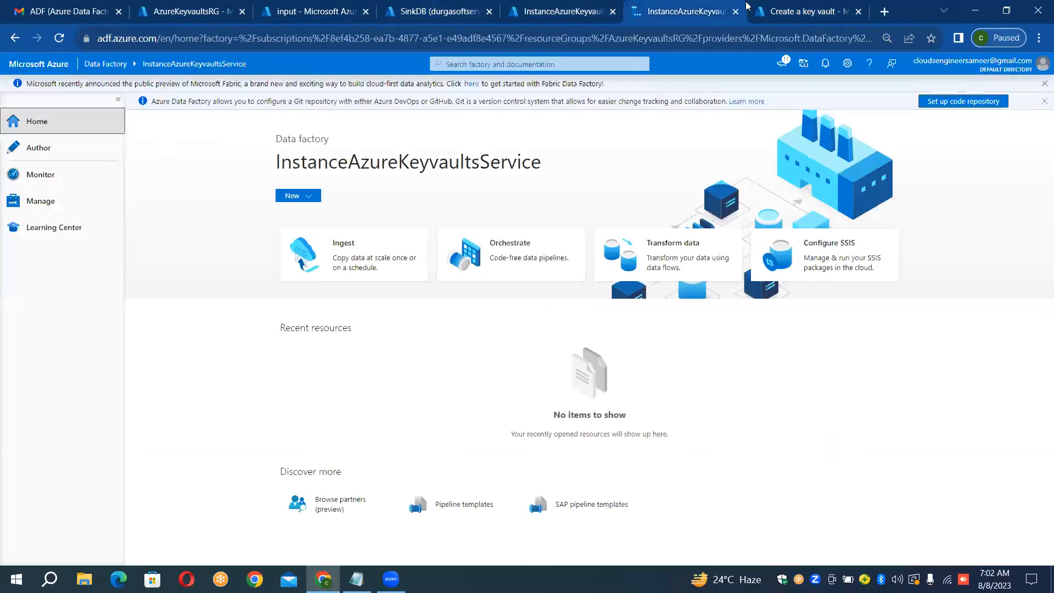
click(779, 7)
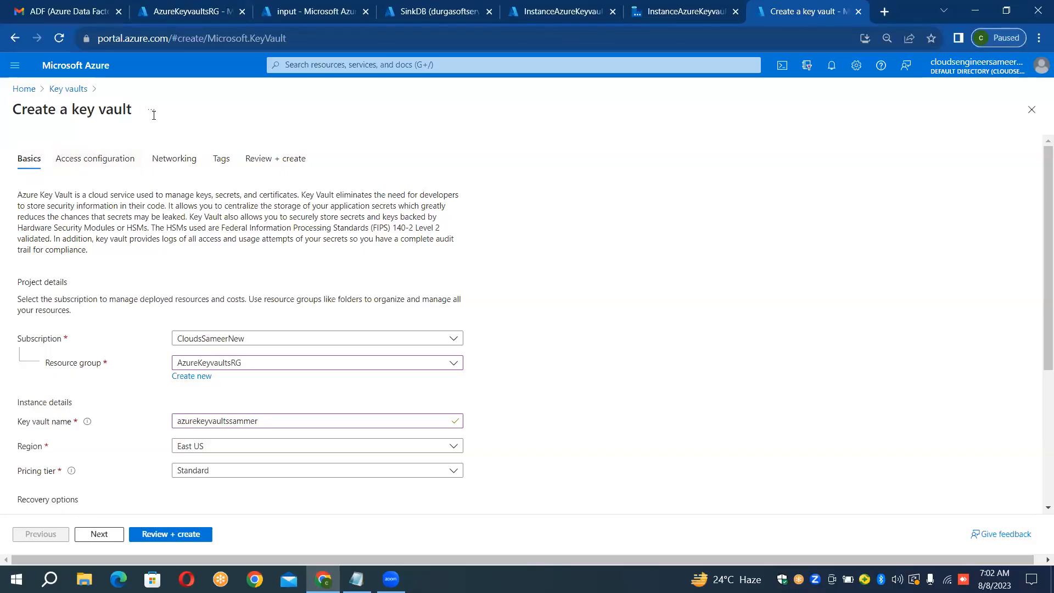
Set the key vault's permission model to Vault access policy and bring up its list of access policies.
click(92, 168)
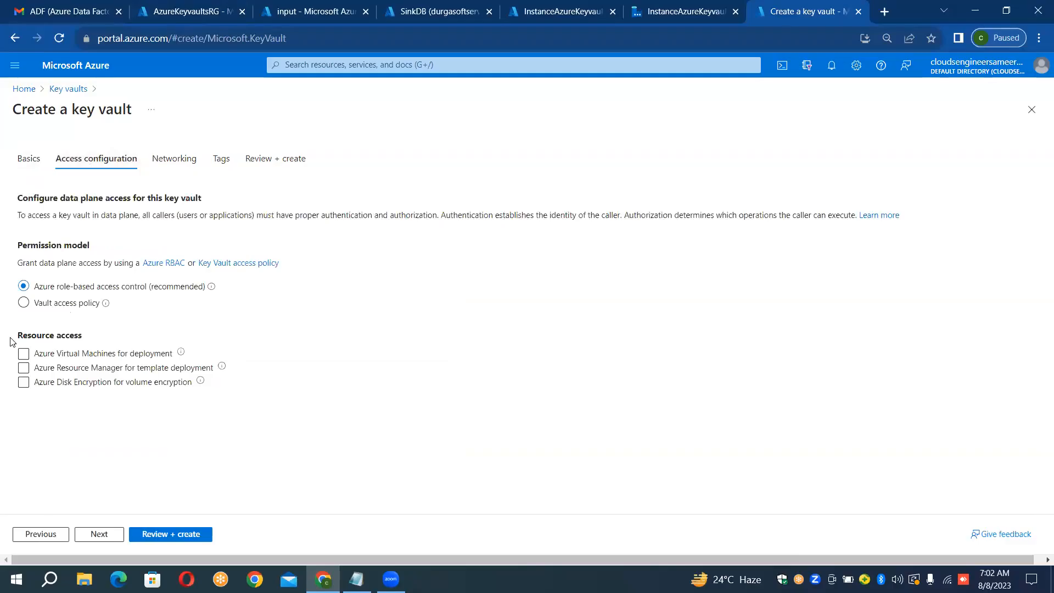
click(25, 303)
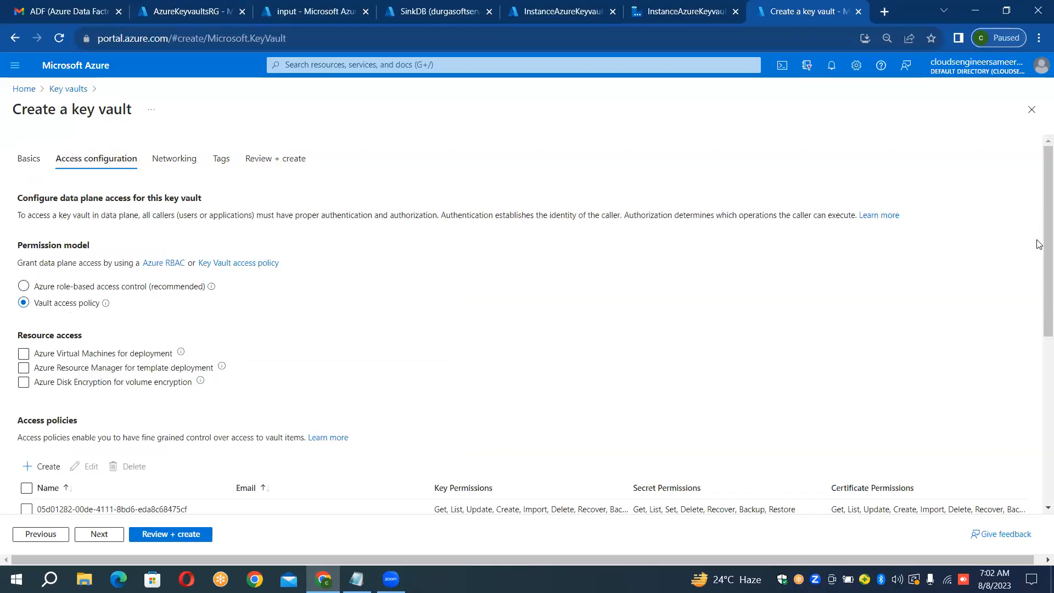
drag(1039, 251, 1038, 329)
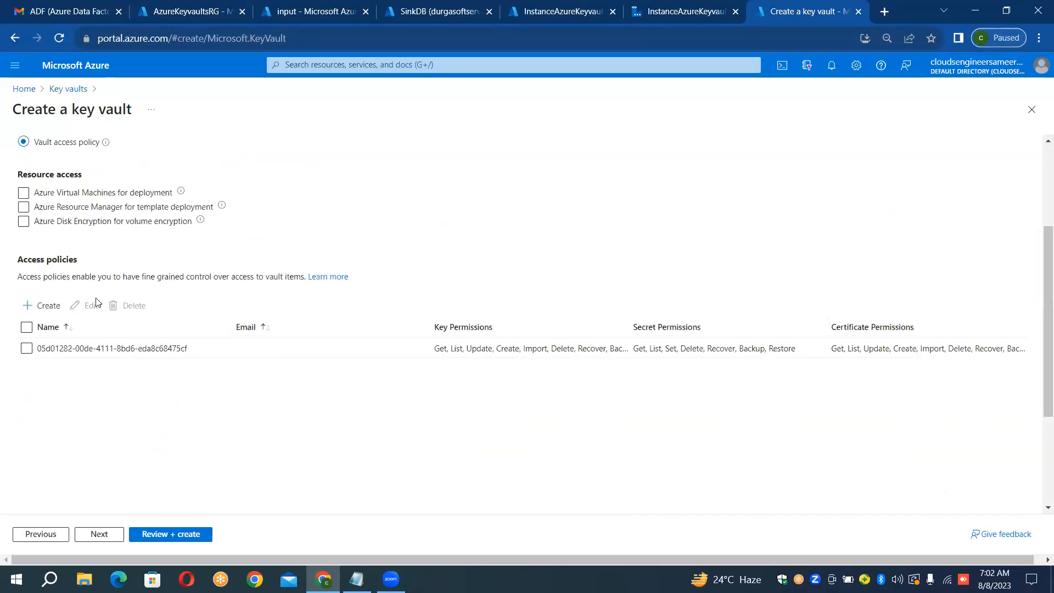
Start a new access policy and set its permissions from the Secret Management template.
click(52, 311)
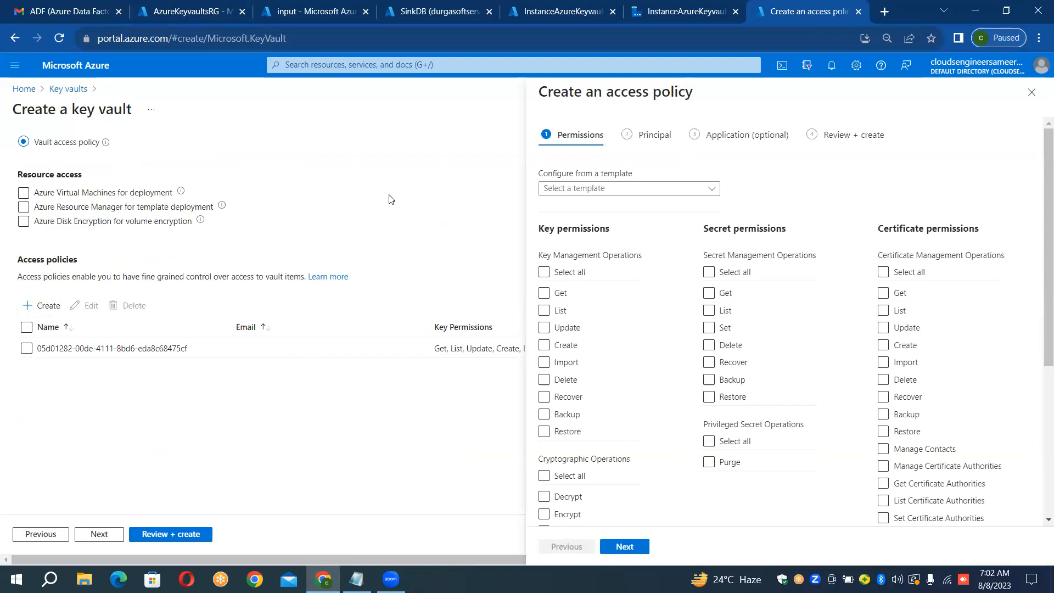
click(630, 143)
click(619, 216)
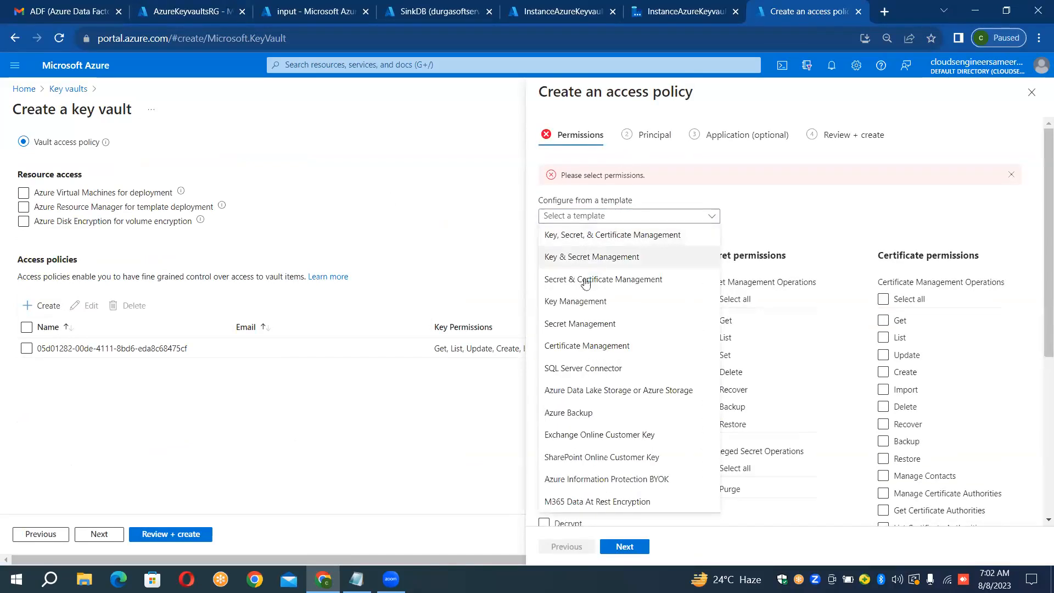
click(575, 324)
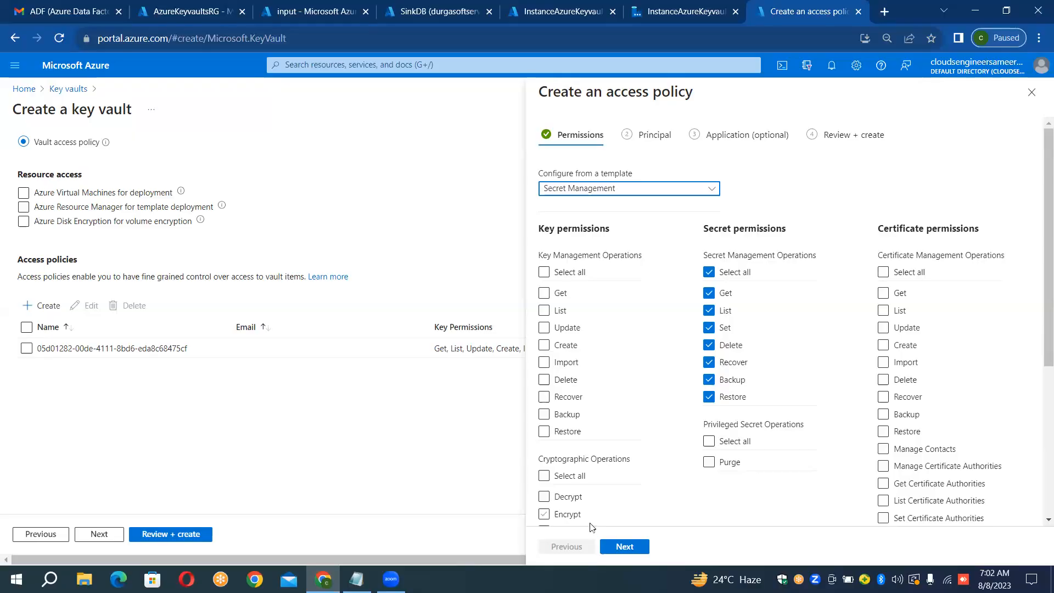
click(619, 547)
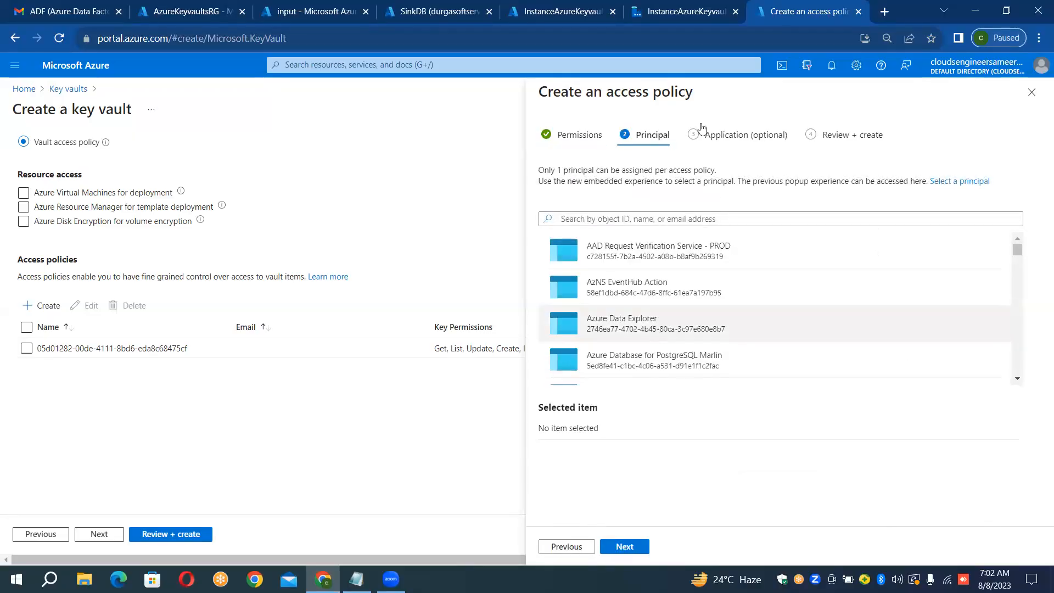
Assign the InstanceAzureKeyvaultsService data factory as the policy's principal and create the access policy.
click(694, 217)
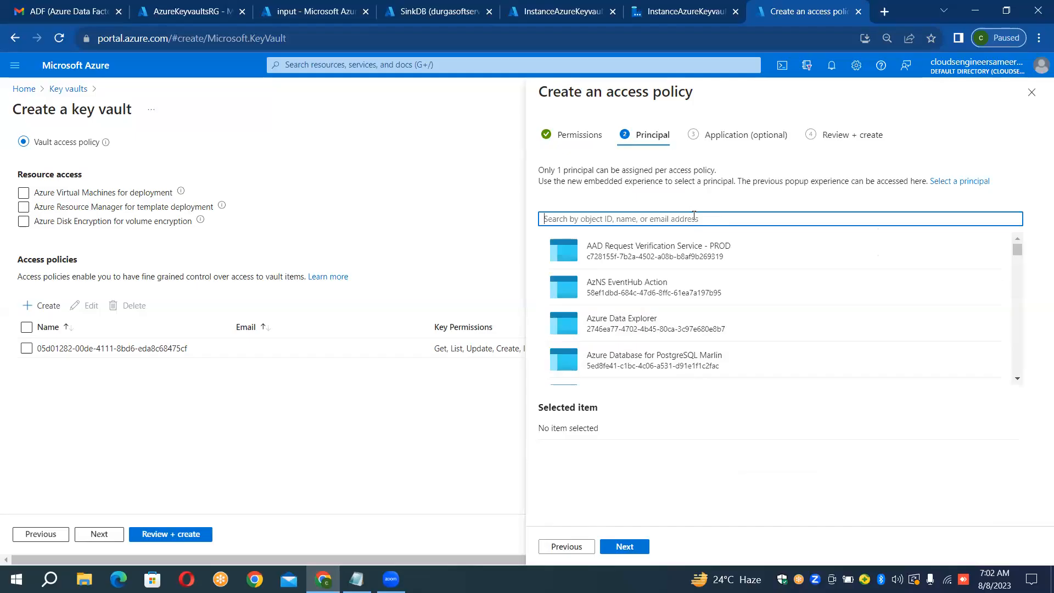
click(596, 6)
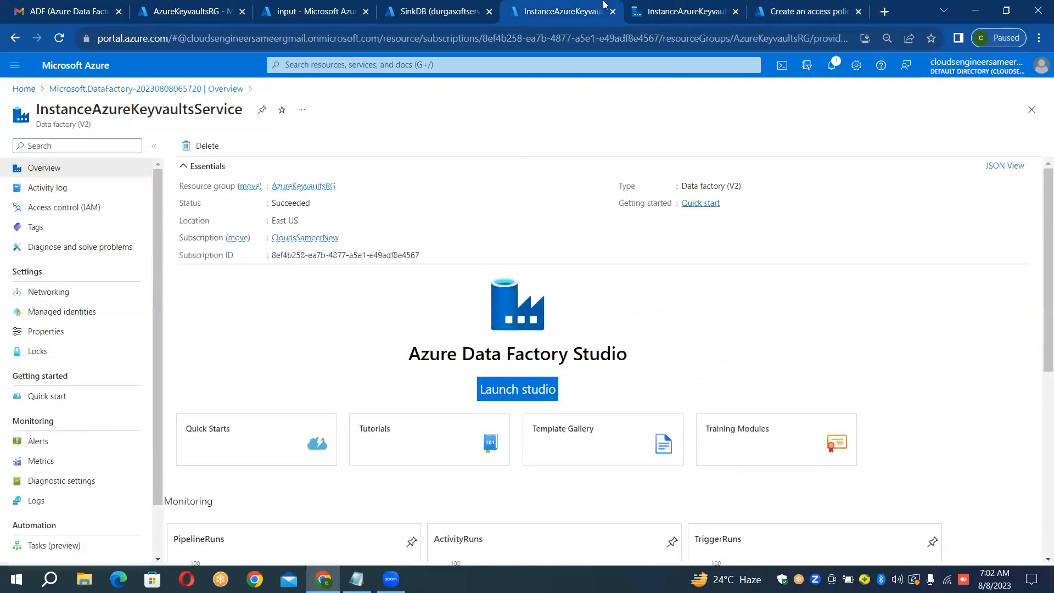
click(651, 8)
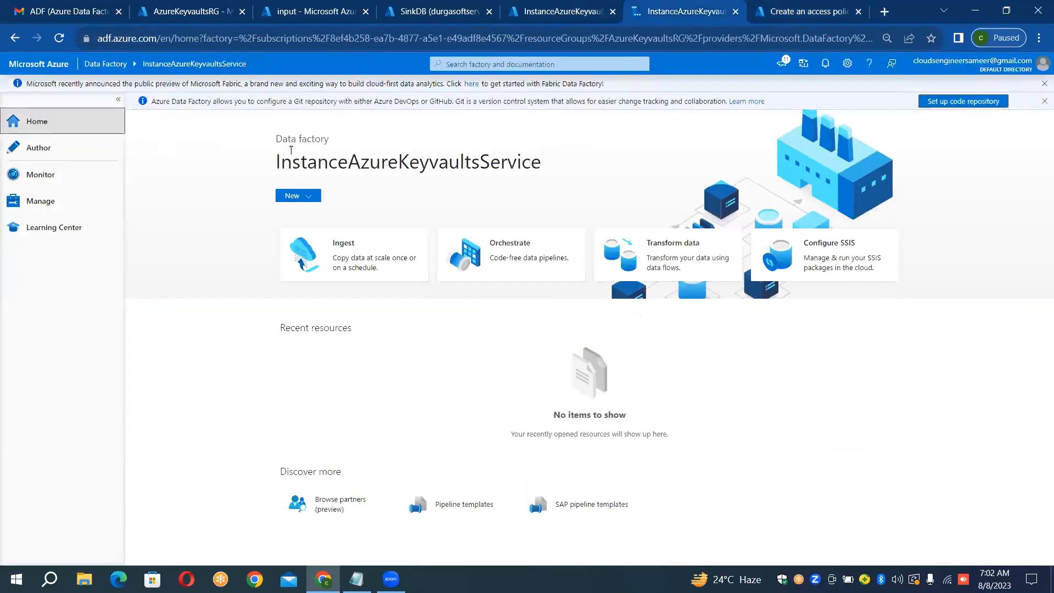
drag(276, 161, 547, 167)
key(ctrl+c)
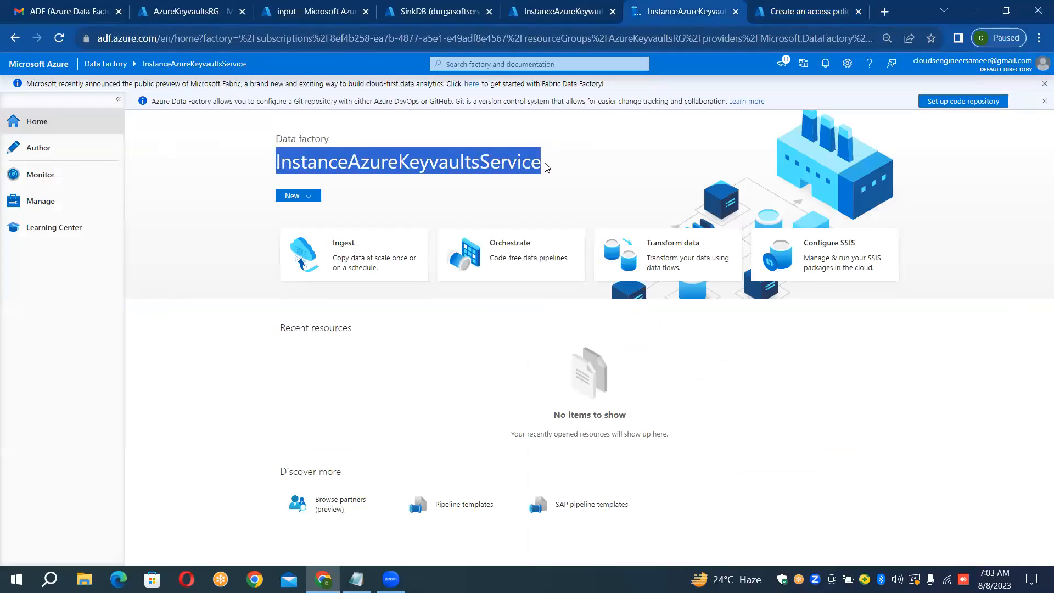
click(805, 9)
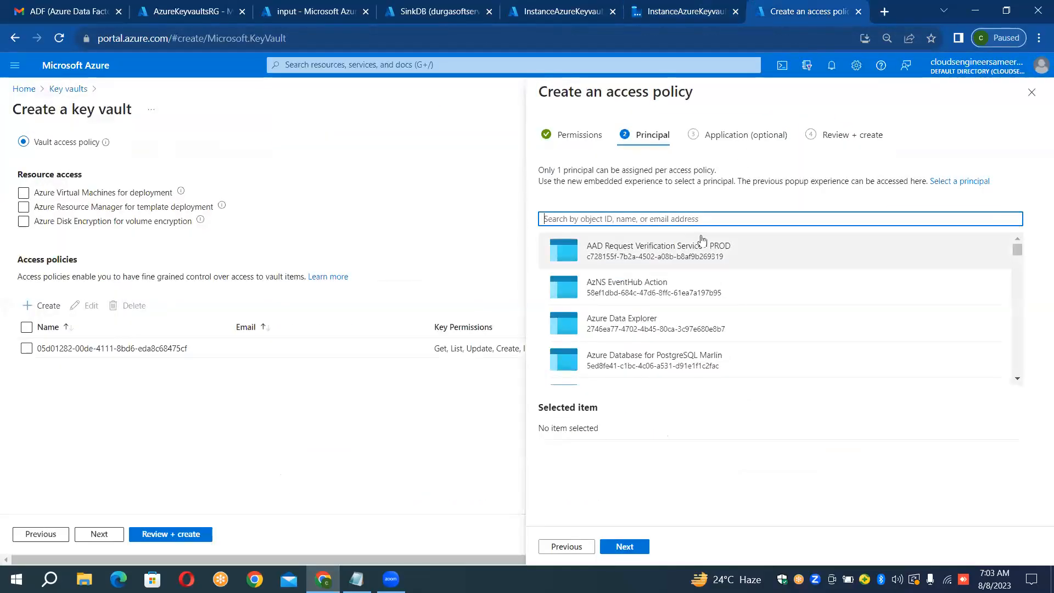
key(ctrl+v)
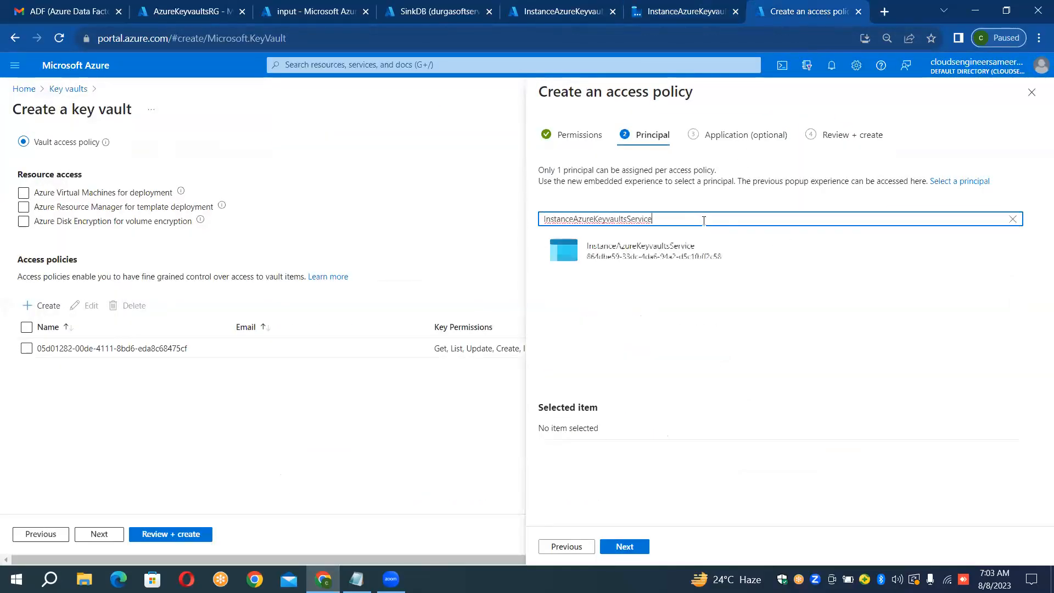
click(685, 254)
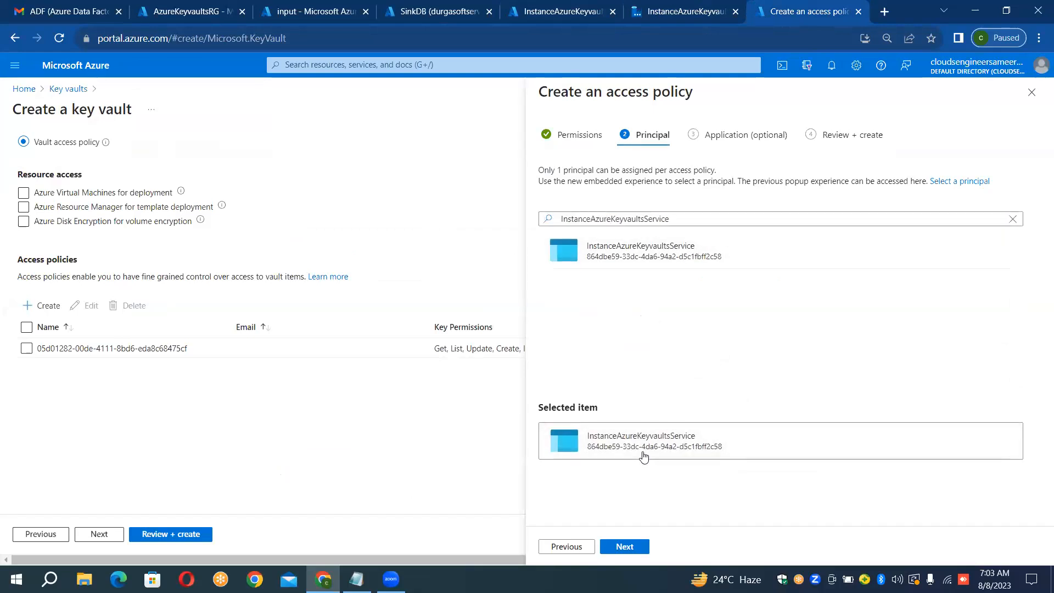
click(626, 547)
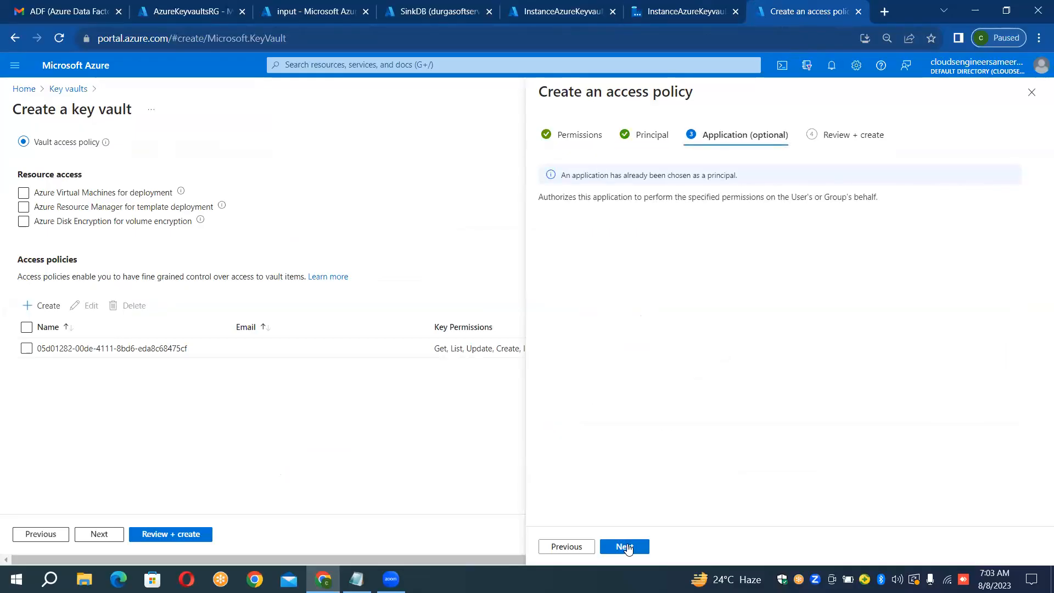
click(627, 547)
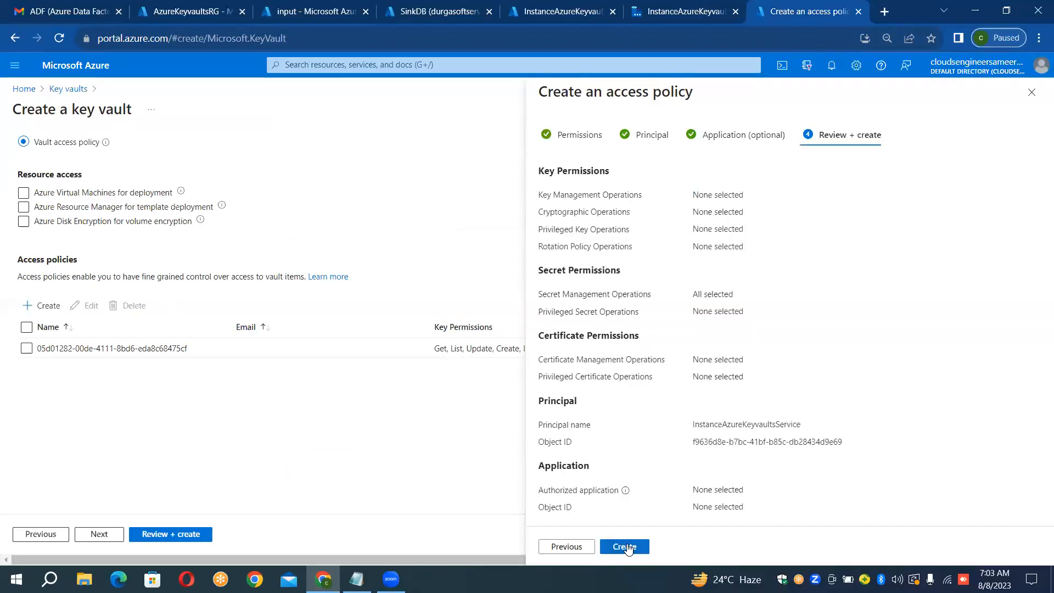
click(629, 547)
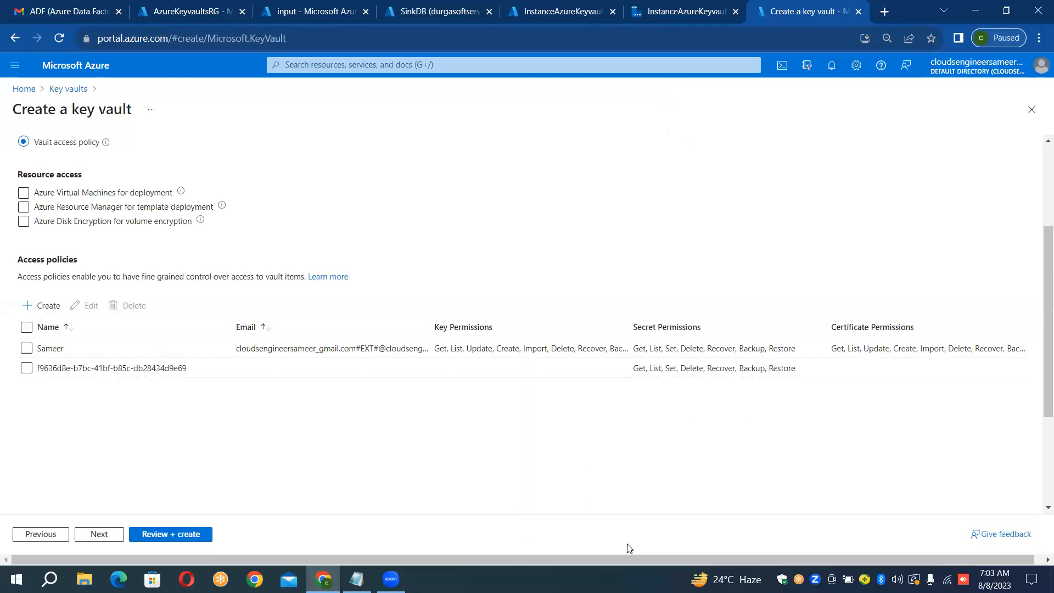
Create the azurekeyvaultssammer key vault and open the deployed resource.
click(201, 537)
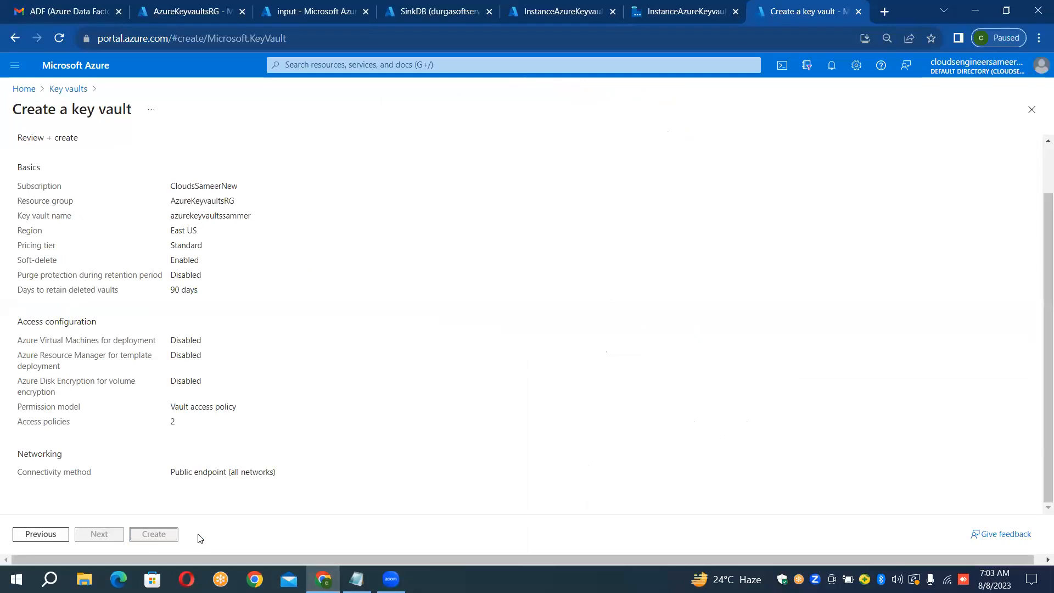
click(154, 534)
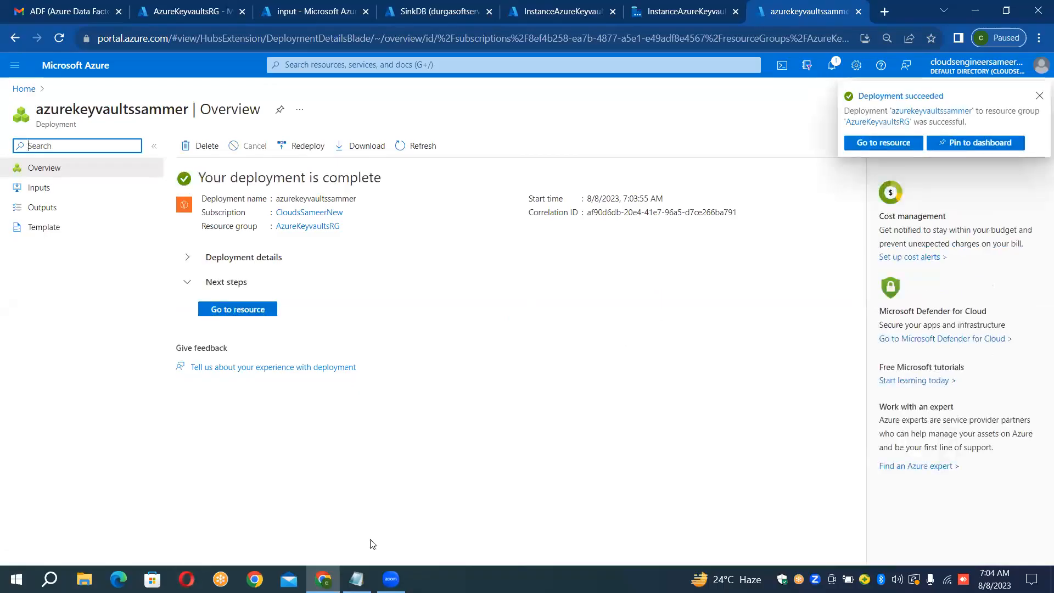
click(267, 316)
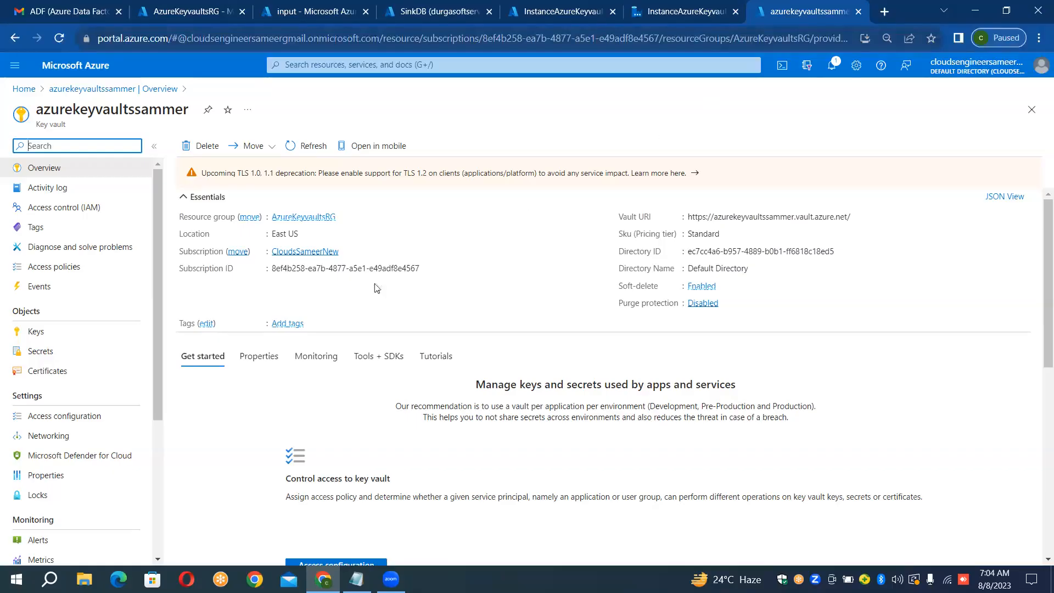
Start a manual secret in the key vault and name it gen2key.
click(69, 354)
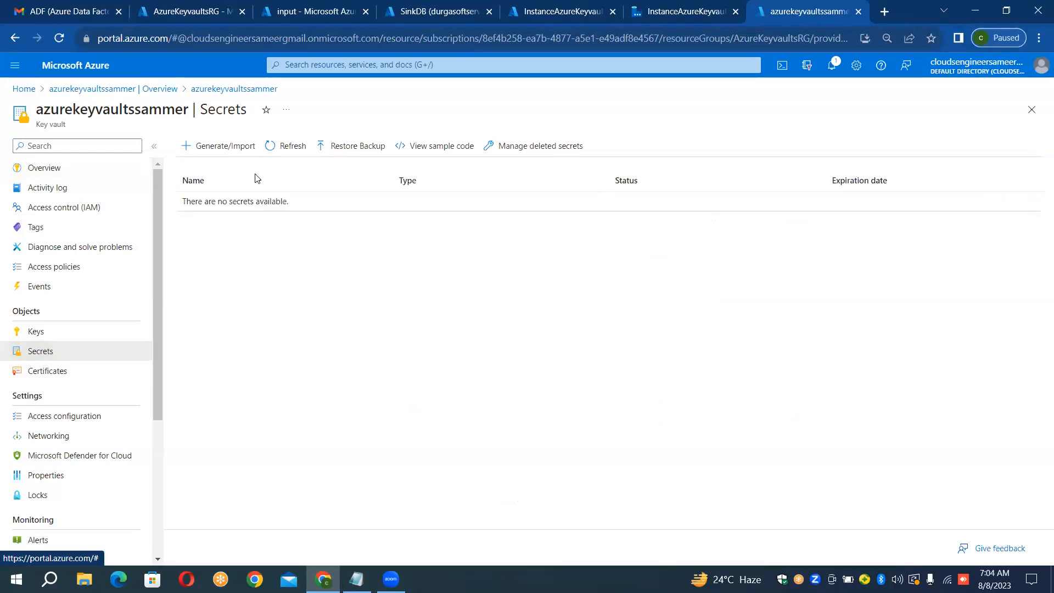
click(329, 12)
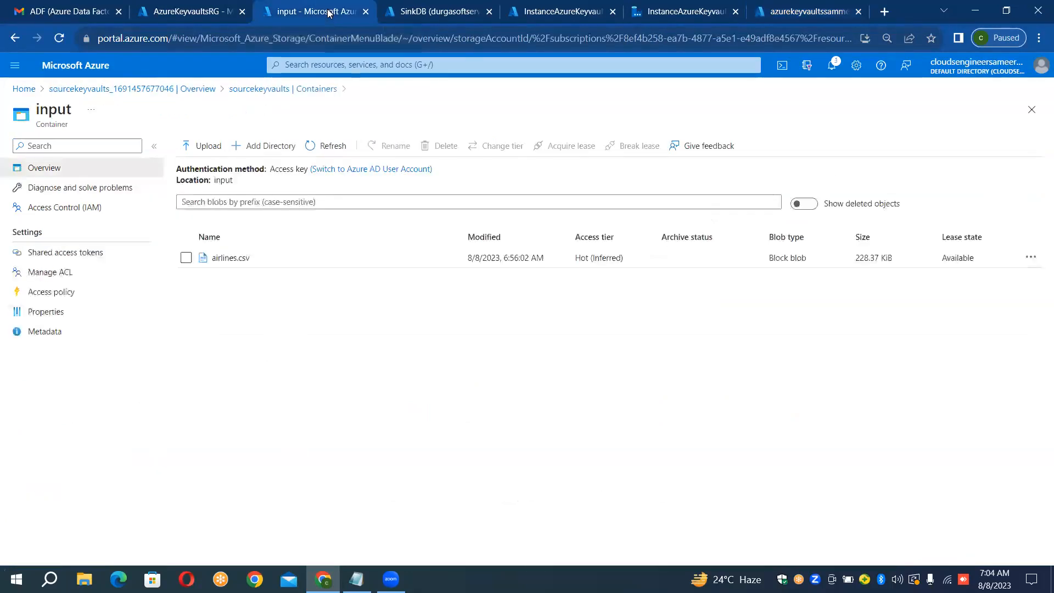
click(450, 10)
click(785, 12)
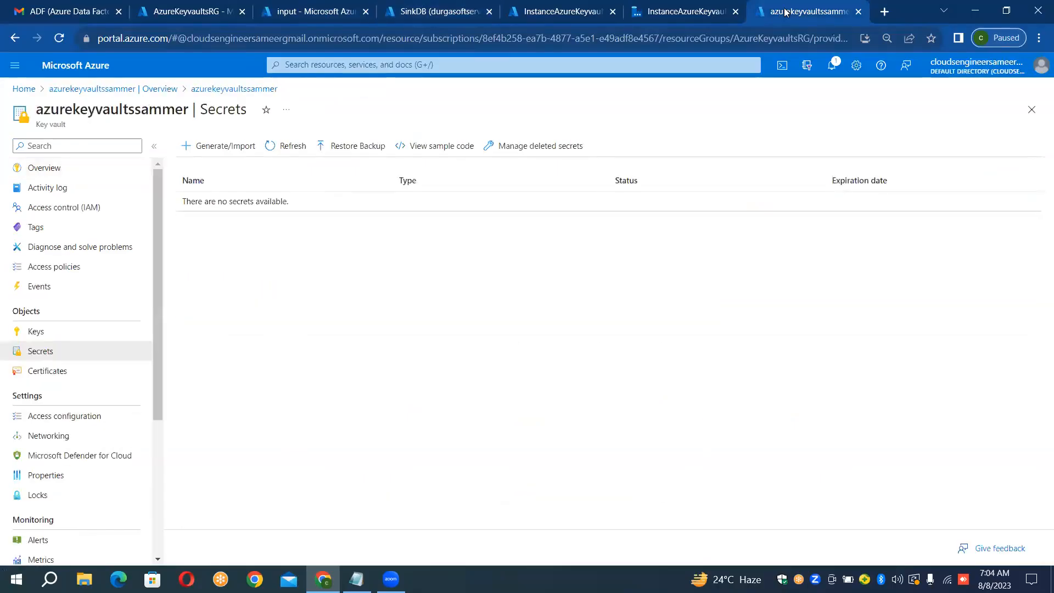
click(236, 152)
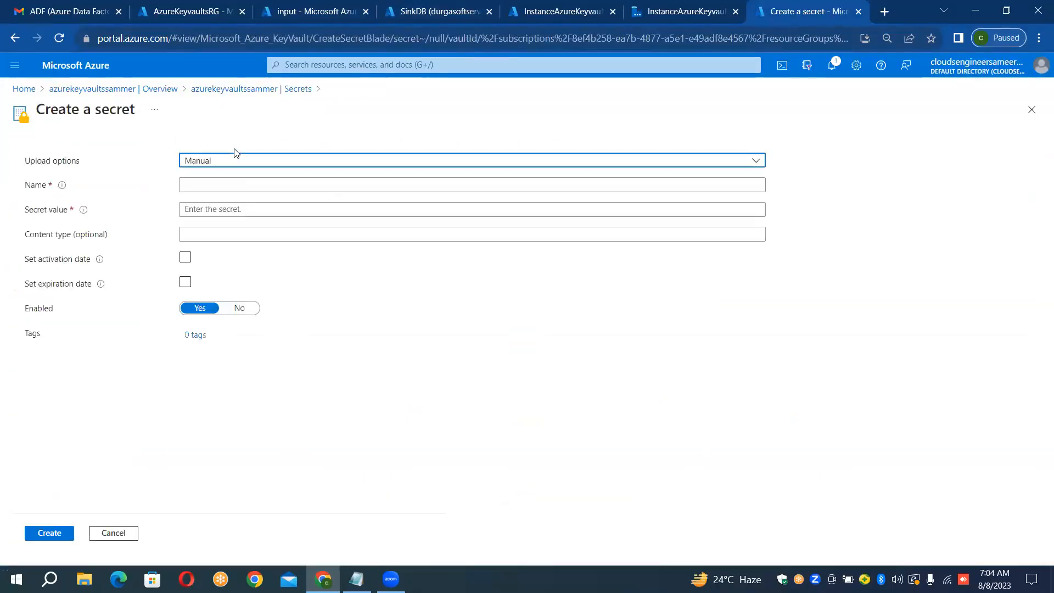
click(247, 185)
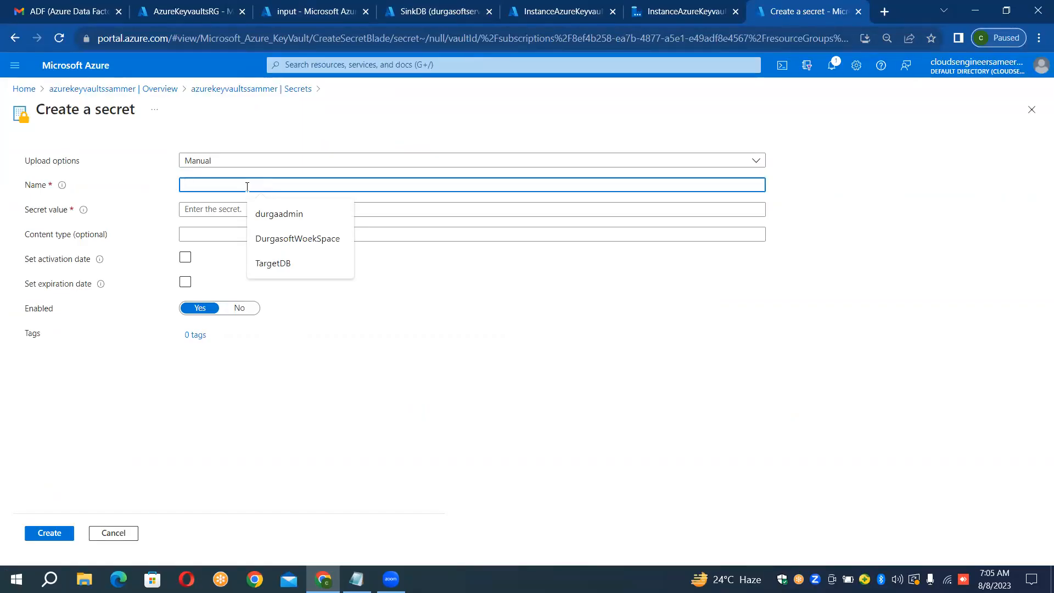
text(g)
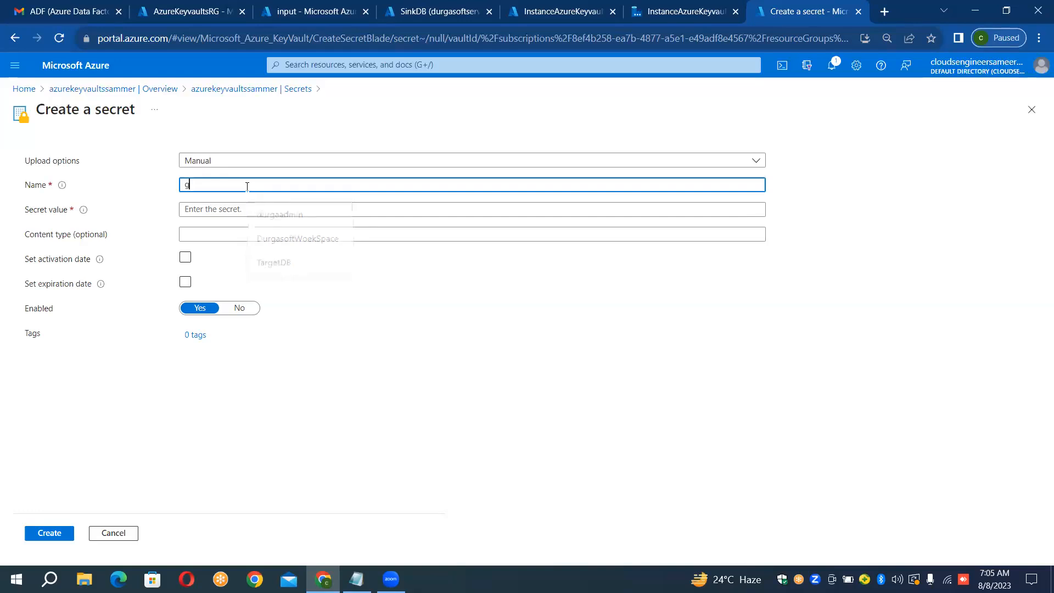
text(en2key)
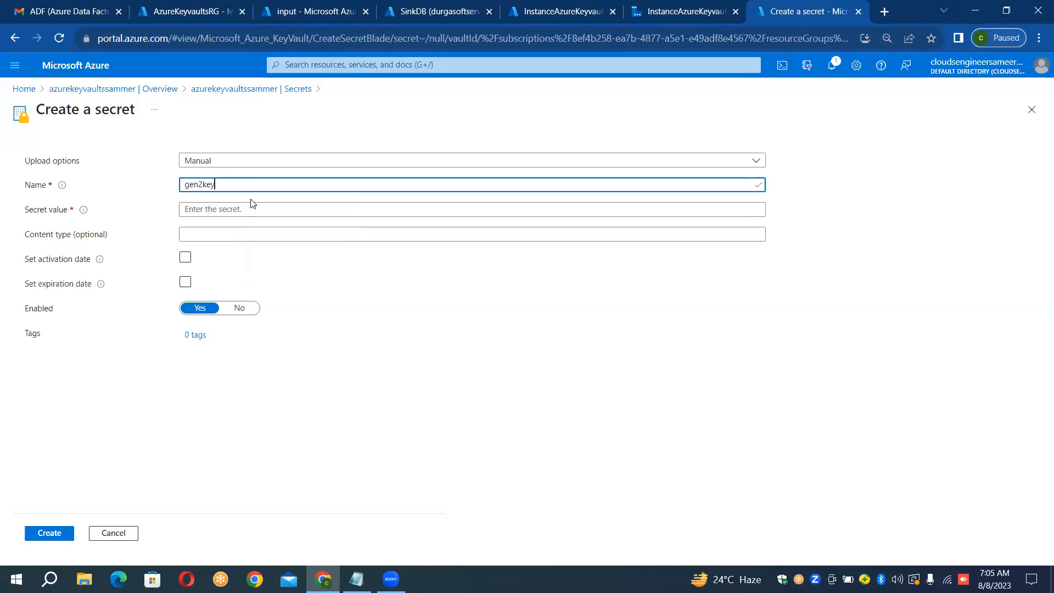
Switch to the Notepad notes and re-enter the gen2key secret name beside the Adls Gen 2 source.
key(shift+Left)
key(shift+Left)
key(shift+Left)
key(shift+Left)
key(shift+Left)
key(shift+Left)
key(shift+Left)
click(356, 579)
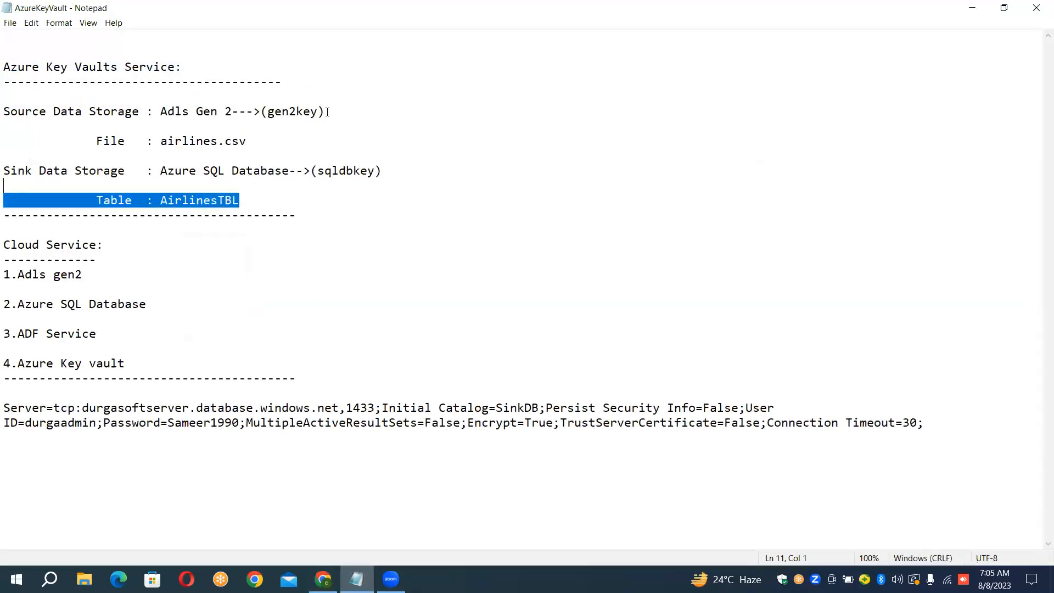
click(327, 112)
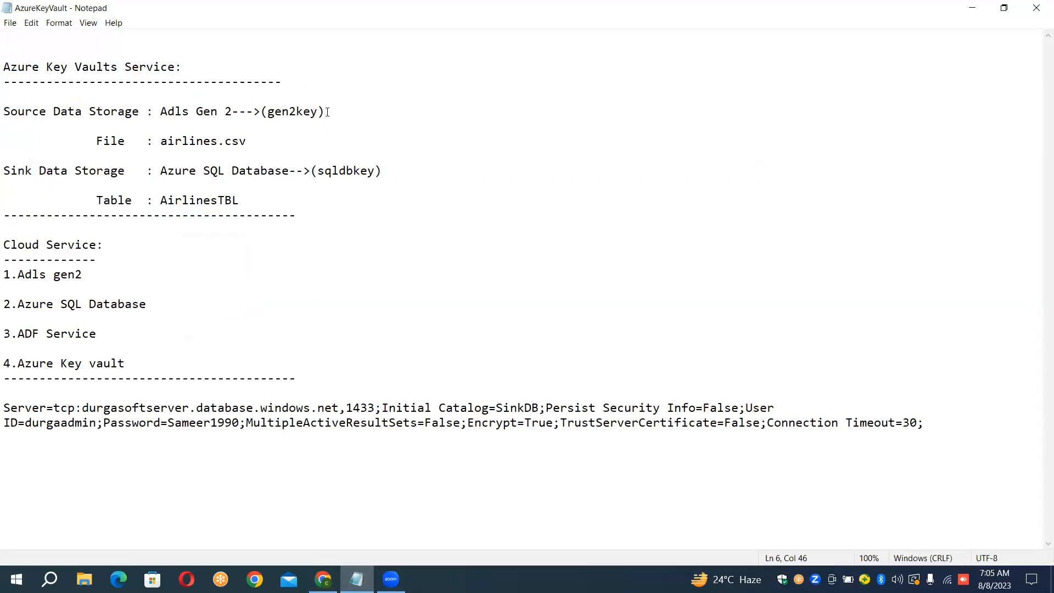
key(shift+Left)
key(shift+Left)
key(shift+Left)
key(shift+Left)
key(shift+Left)
key(shift+Left)
key(shift+Left)
key(ctrl+x)
key(ctrl+v)
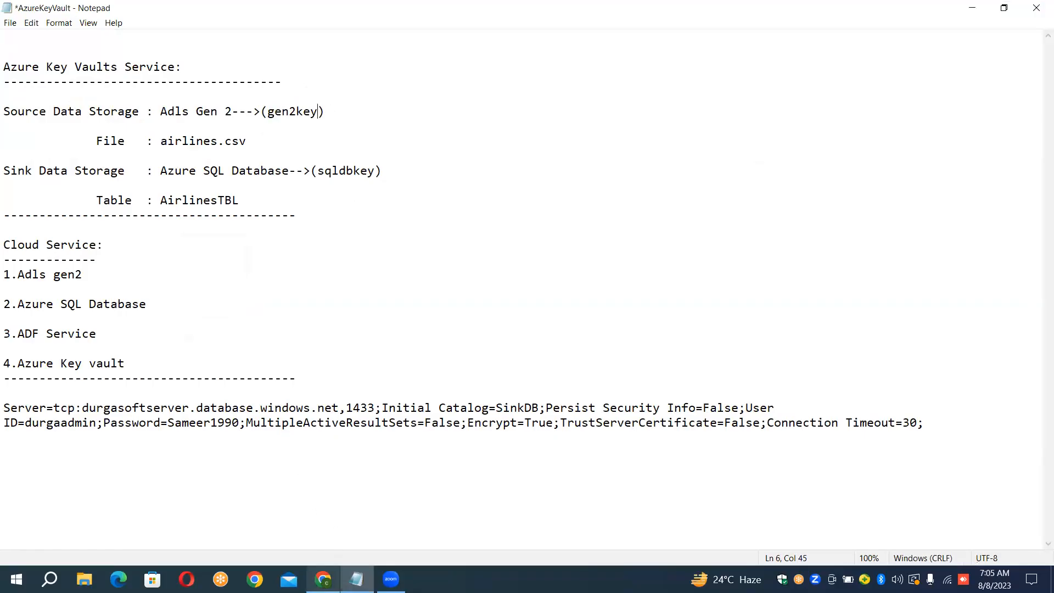
Return to the browser and open the access keys of the sourcekeyvaults storage account for the gen2key secret value.
click(323, 579)
click(323, 210)
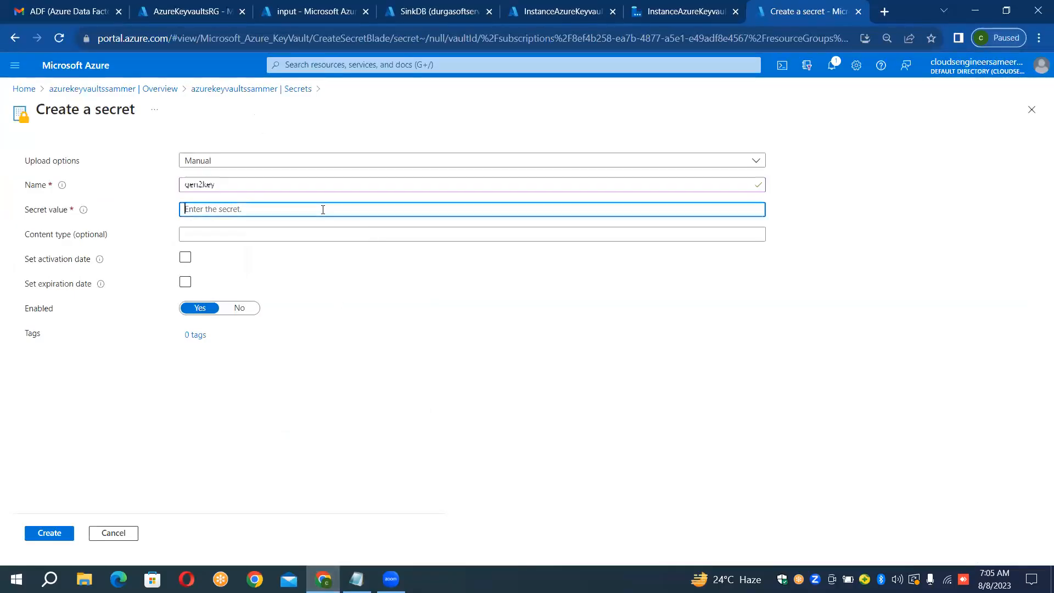
click(308, 9)
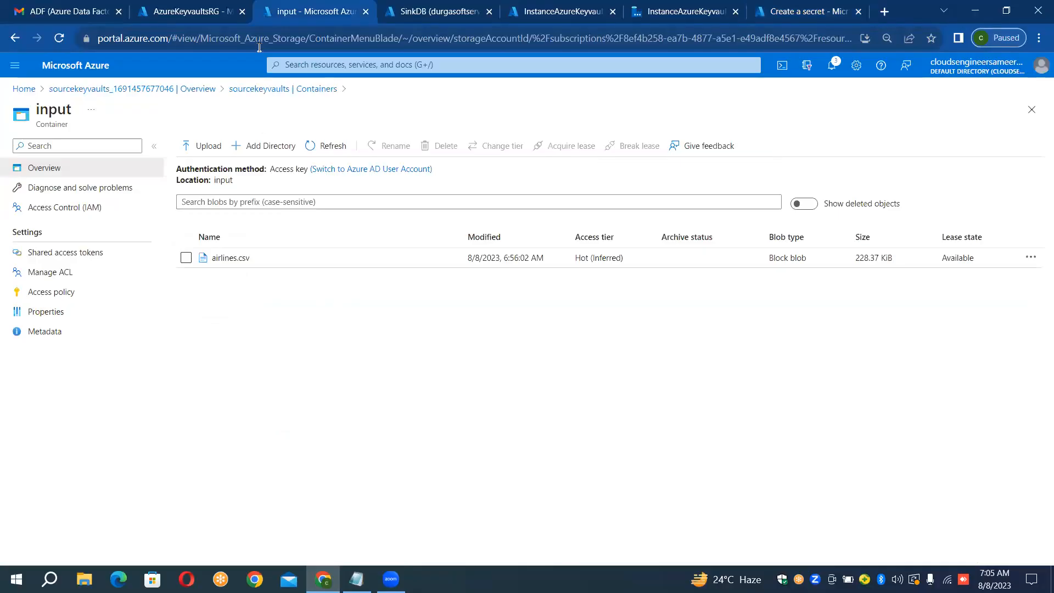
click(131, 89)
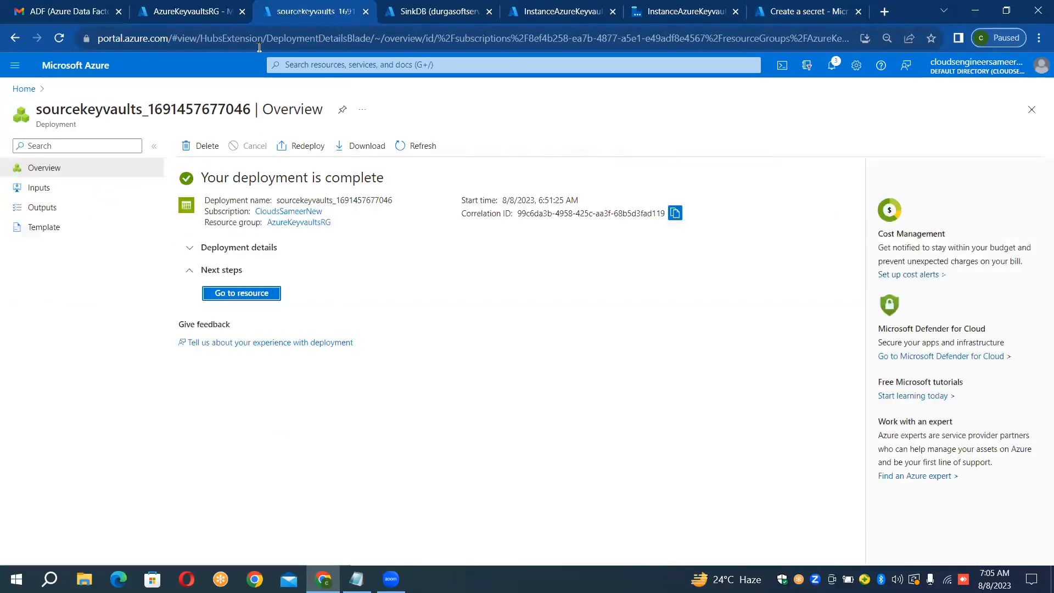
click(239, 296)
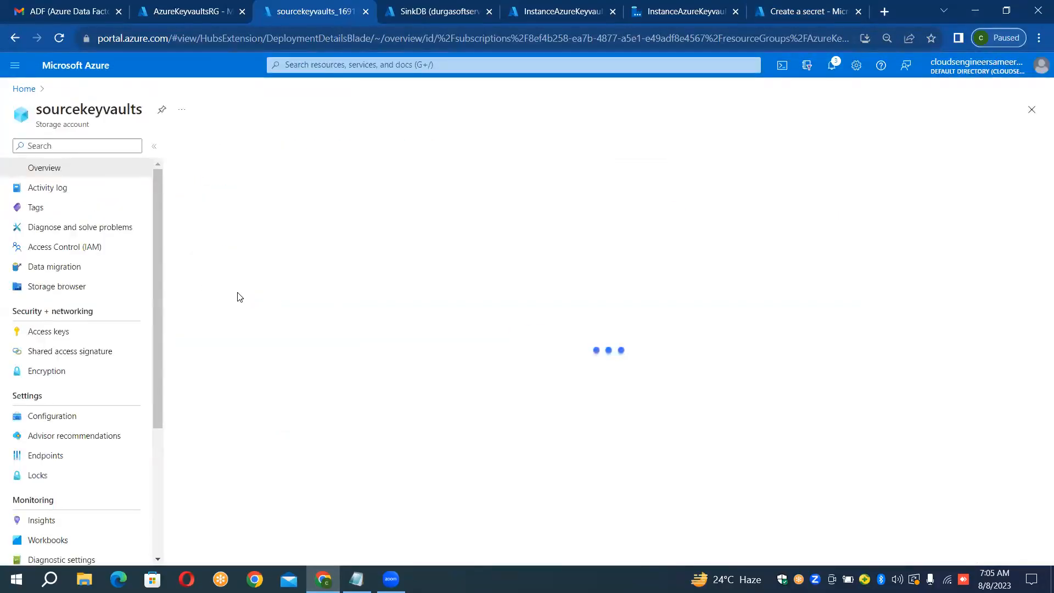
click(41, 475)
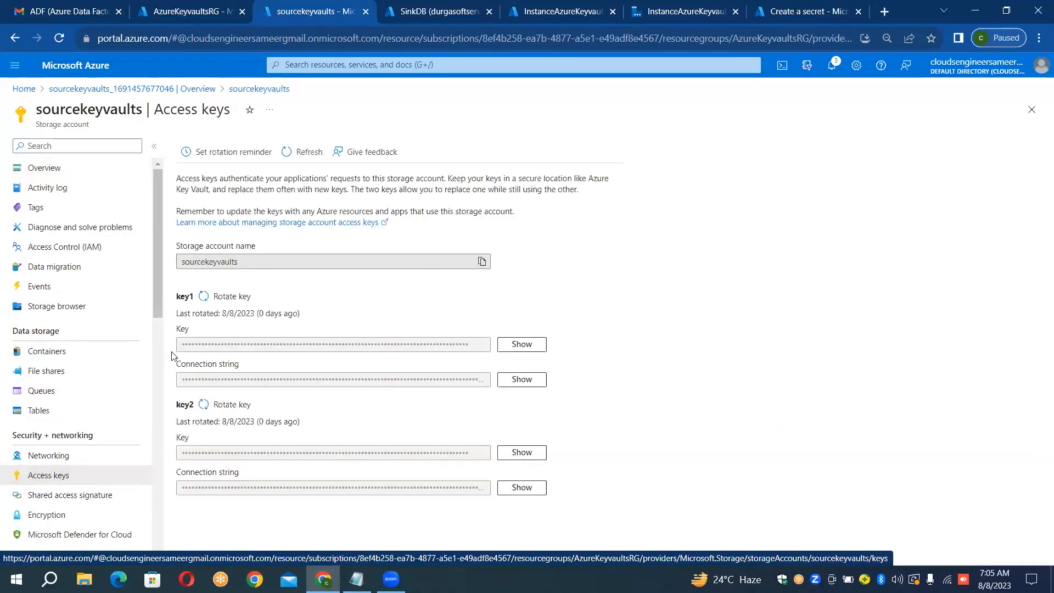
Copy the sourcekeyvaults key1 access key, paste it as the gen2key secret value, and create the secret.
click(501, 345)
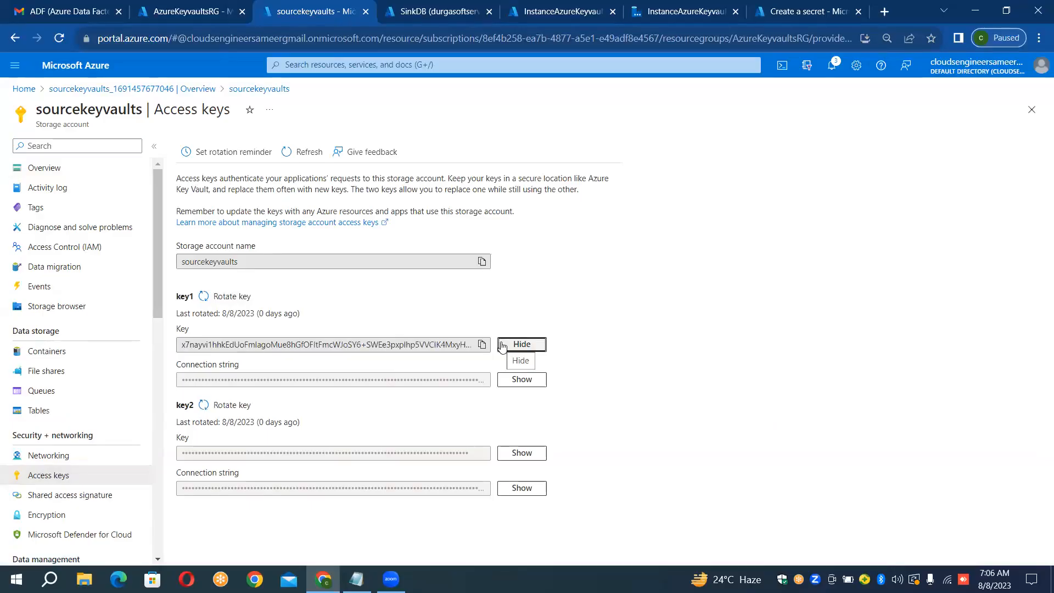
click(482, 347)
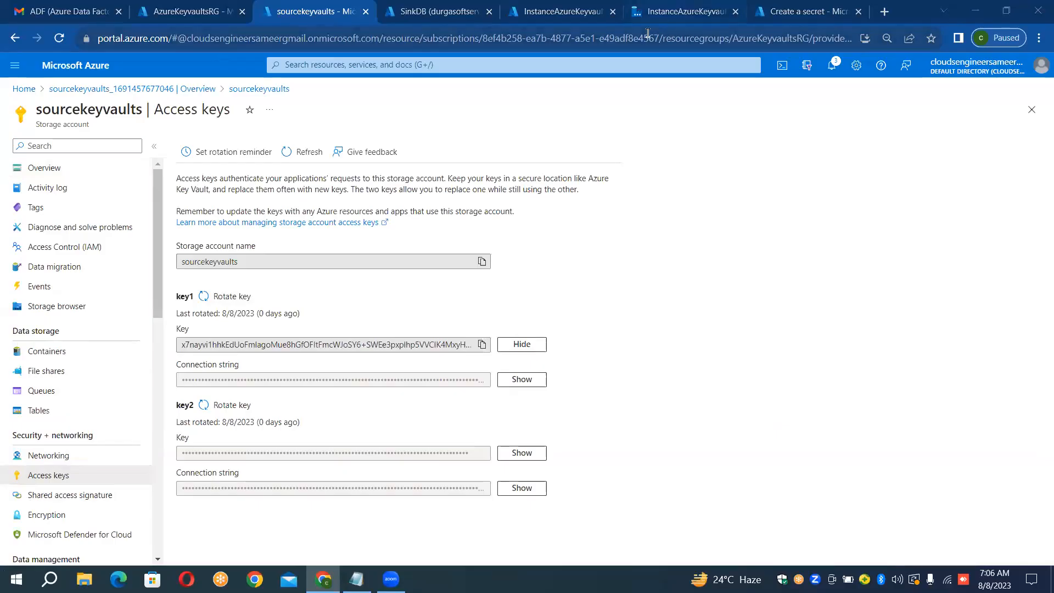
click(686, 12)
click(767, 17)
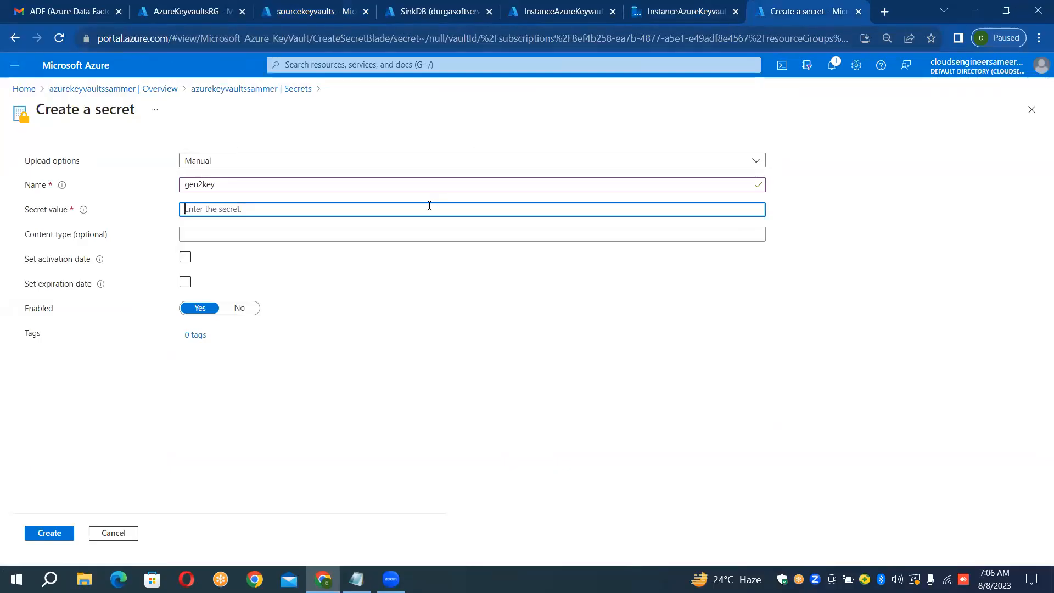
key(ctrl+v)
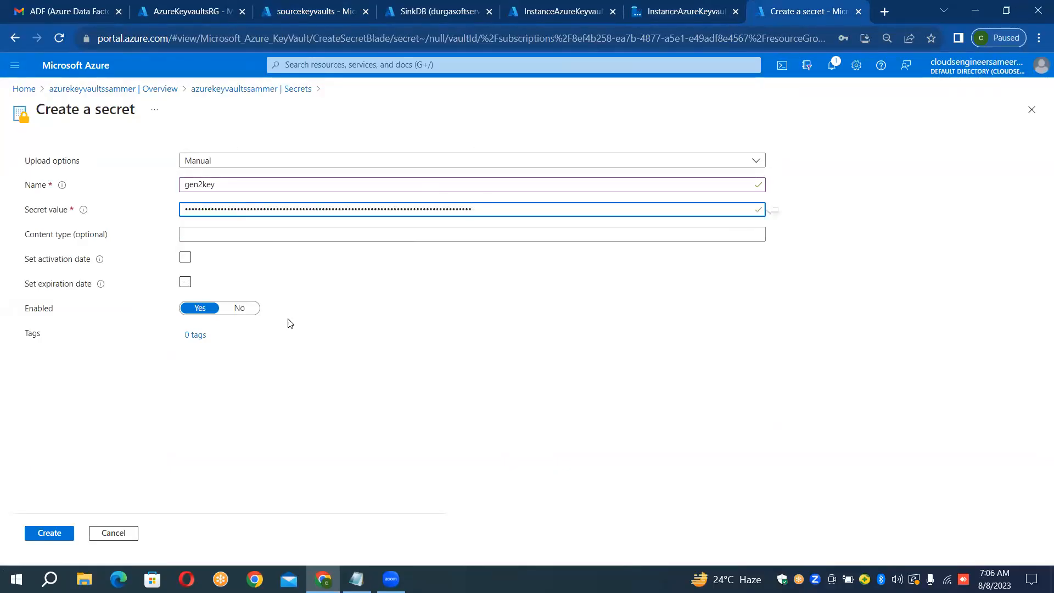
click(47, 534)
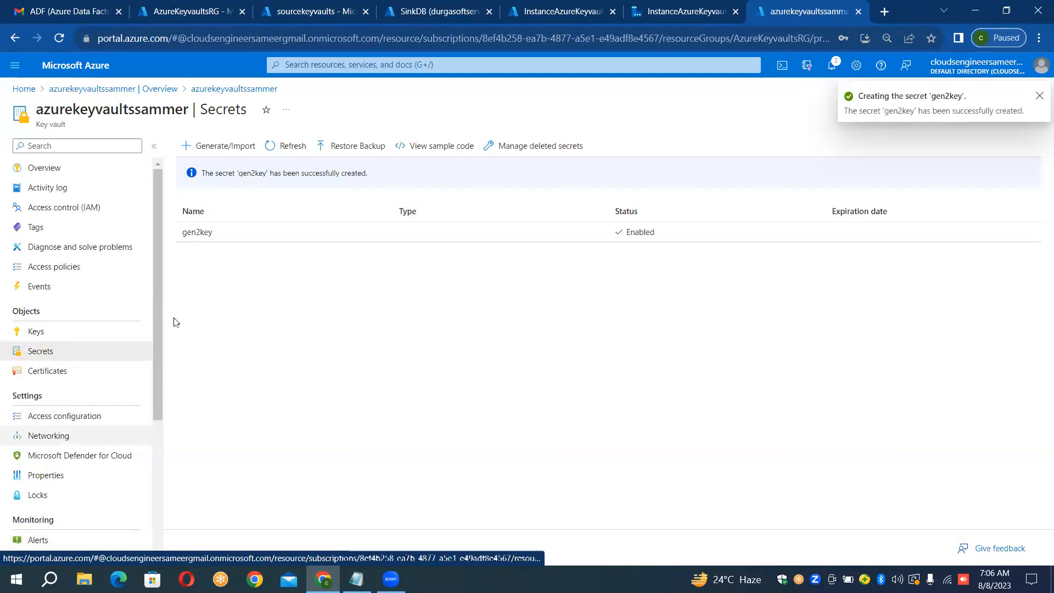
Start another manual secret in the azurekeyvaultssammer key vault and name it sqldbkey.
click(228, 156)
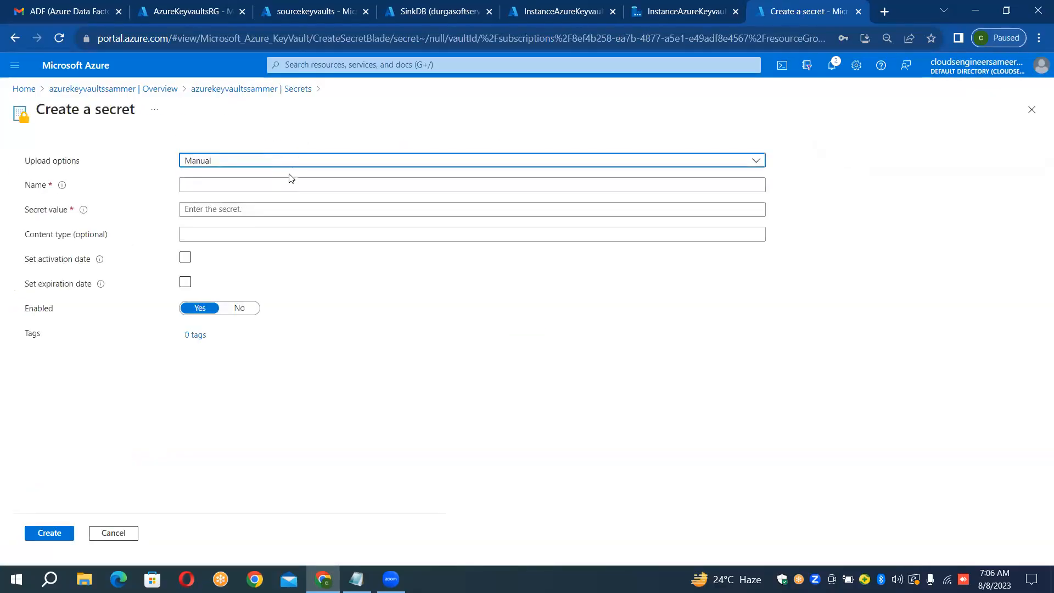
click(284, 186)
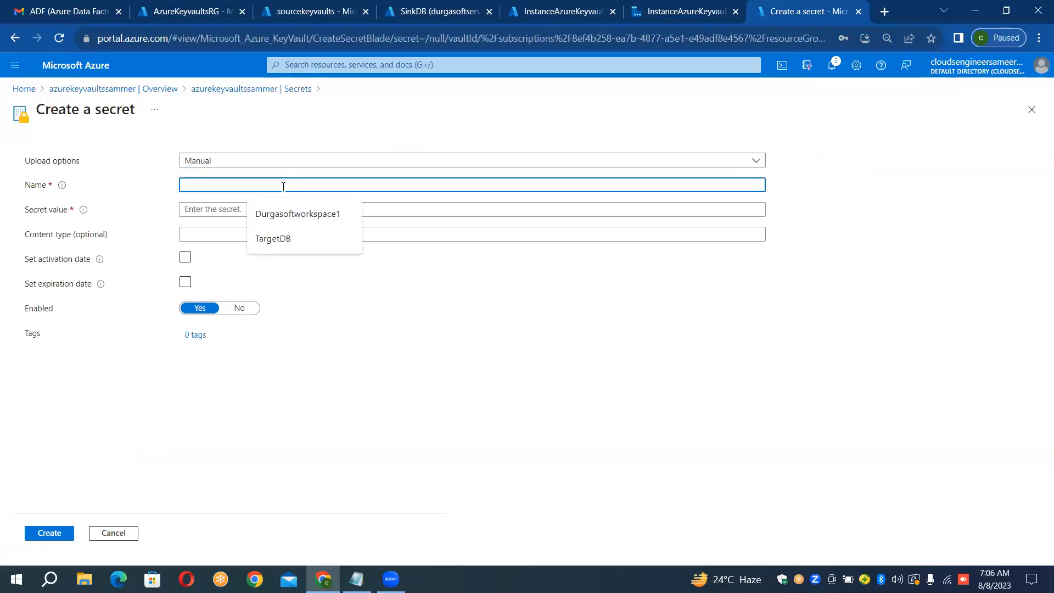
text(sqld)
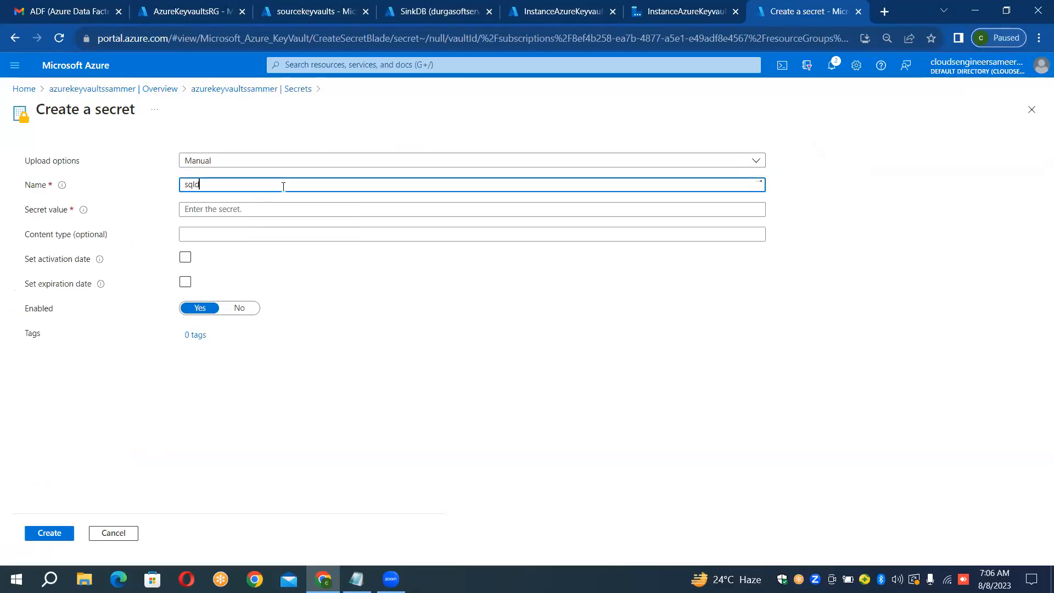
text(bkey)
key(shift+Left)
key(shift+Left)
key(shift+Left)
key(shift+Left)
key(shift+Left)
key(shift+Left)
key(shift+Left)
key(shift+Left)
Switch to the Notepad notes and check the sqldbkey name beside the Azure SQL Database sink.
click(357, 580)
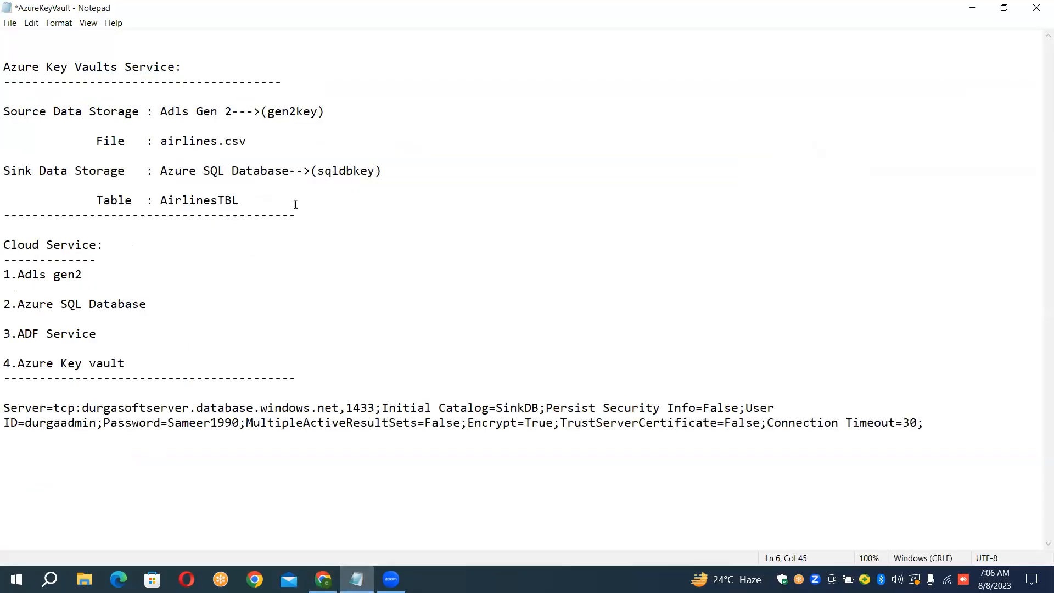
click(324, 170)
key(shift+Right)
key(shift+Right)
key(shift+Right)
key(shift+Right)
key(shift+Right)
key(shift+Right)
key(shift+Right)
key(shift+Right)
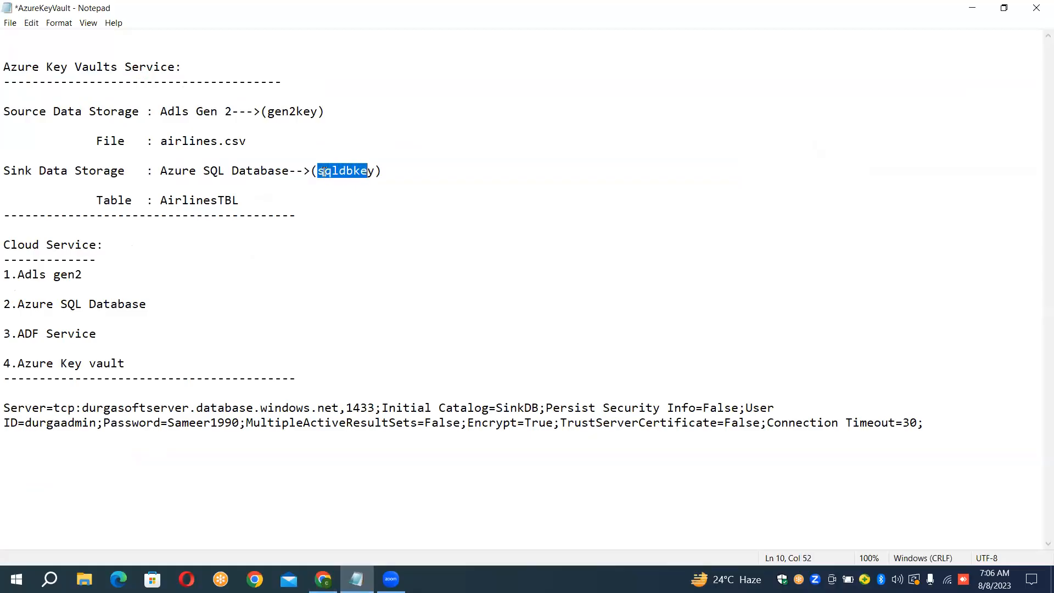
key(Right)
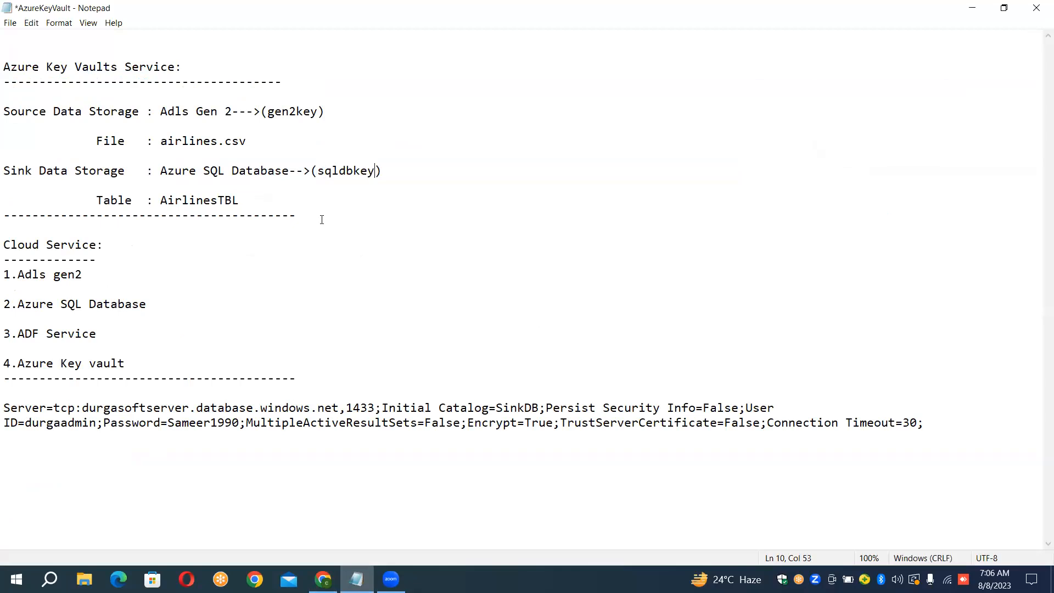
Return to the browser and view the contents of the input container in the sourcekeyvaults storage account.
click(322, 579)
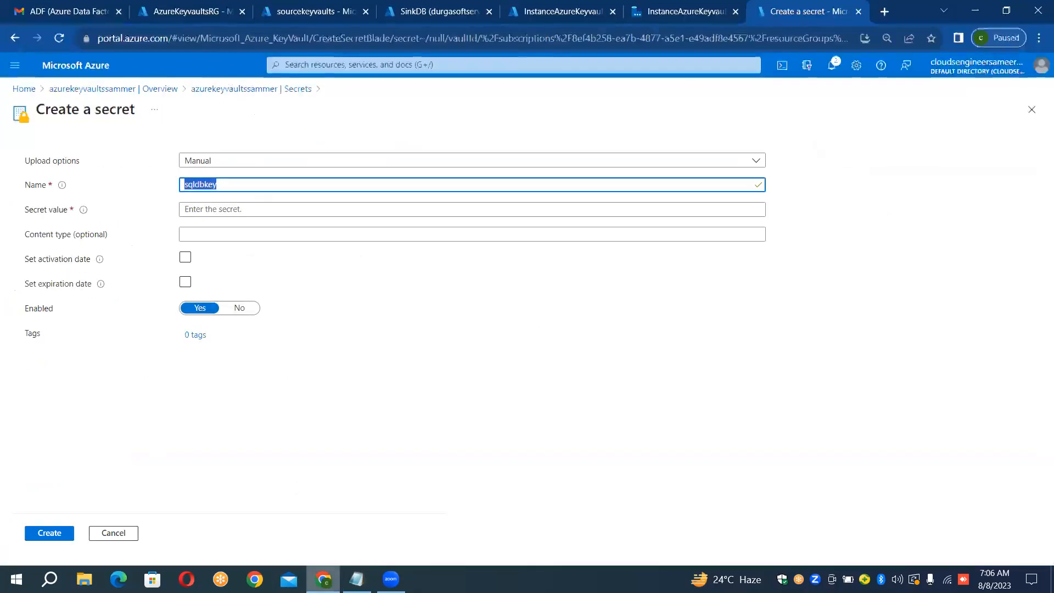
click(326, 207)
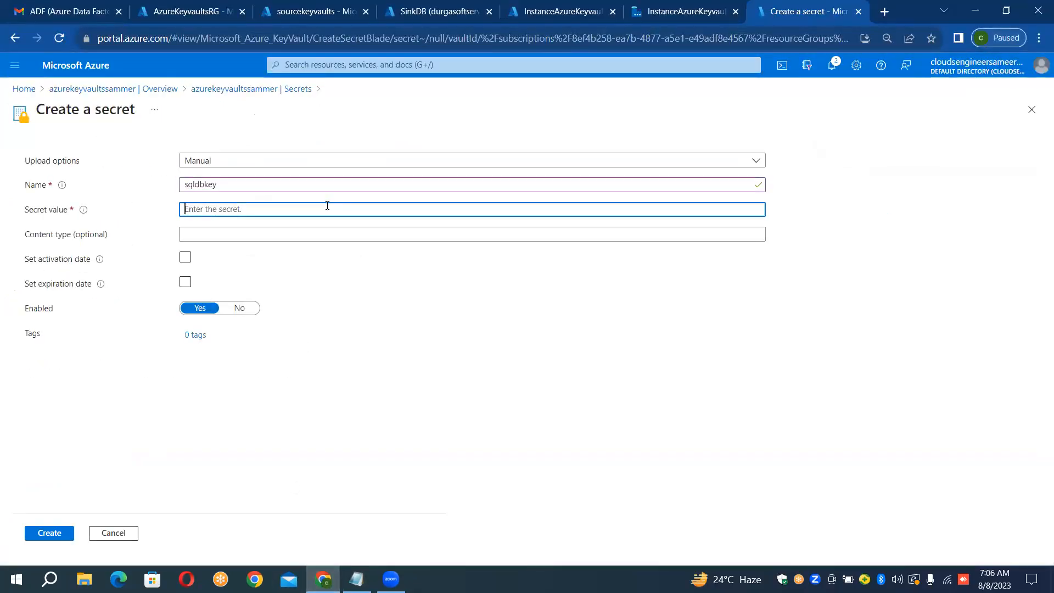
click(201, 11)
click(277, 11)
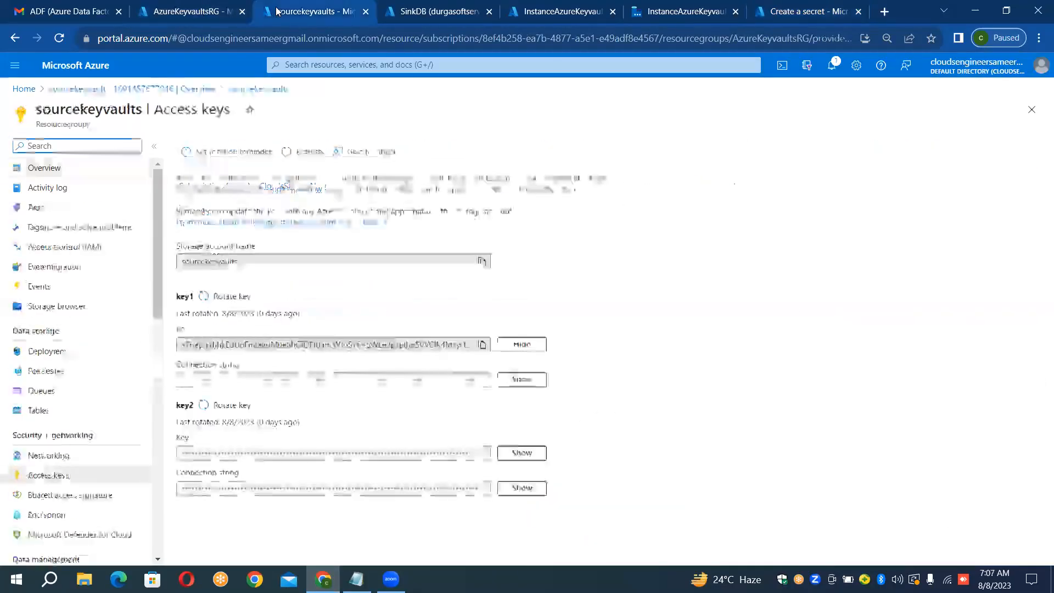
click(32, 357)
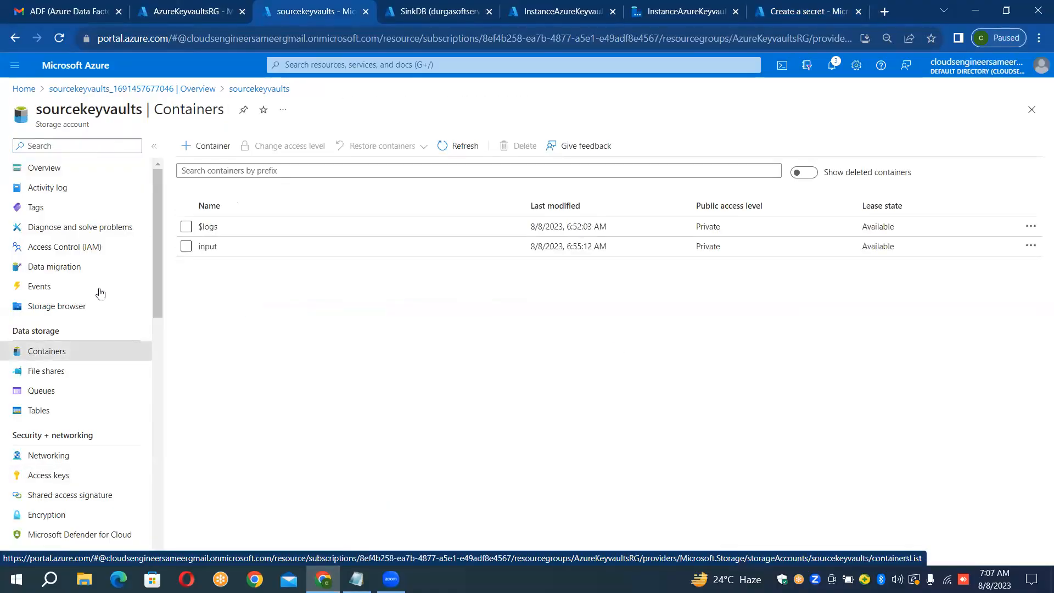
click(205, 246)
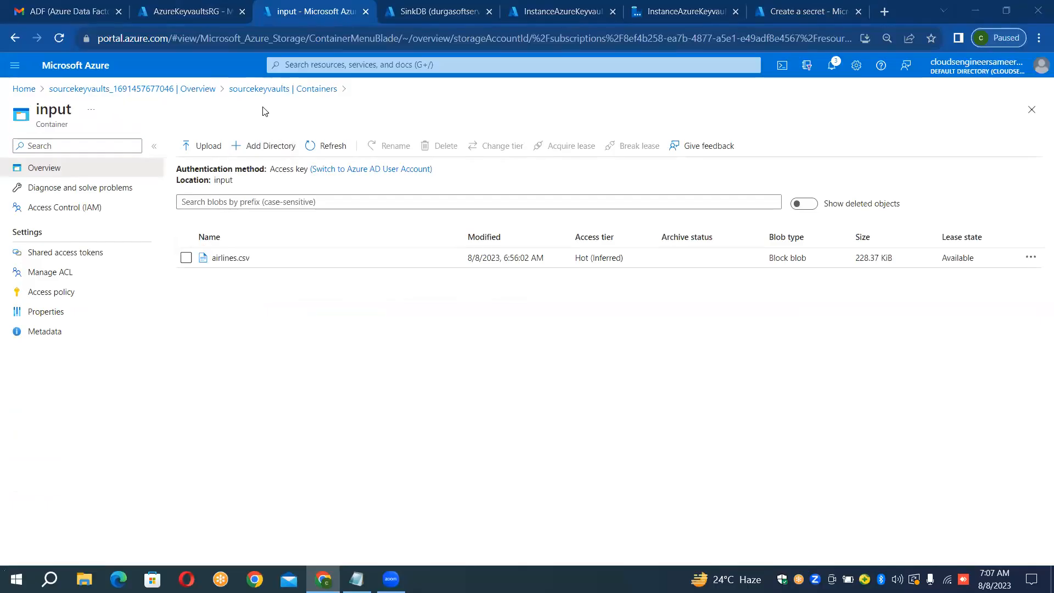
Open the SinkDB database's connection strings and copy the ADO.NET (SQL authentication) string.
click(431, 11)
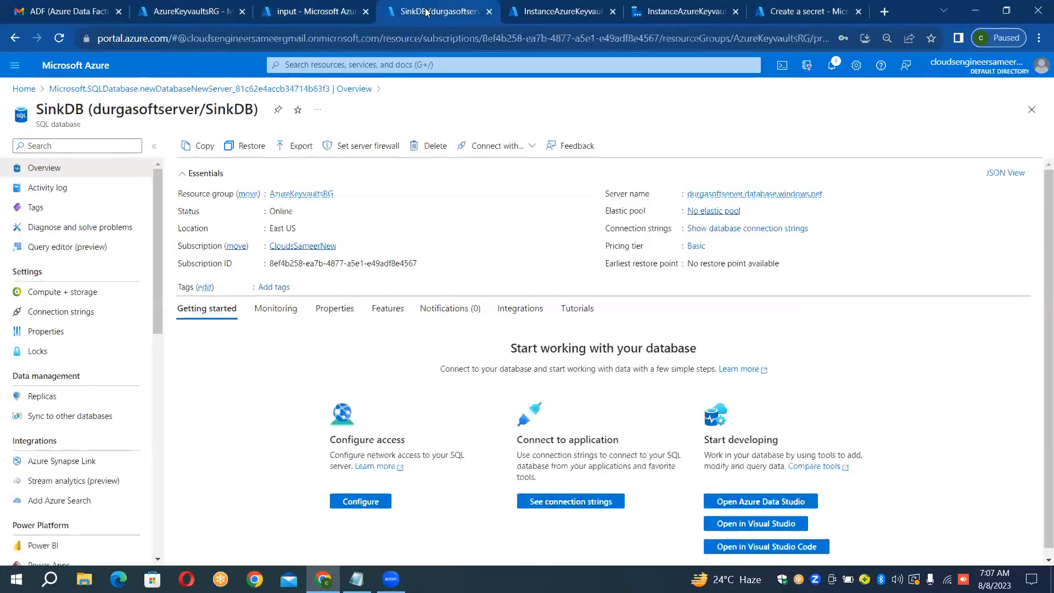
click(82, 333)
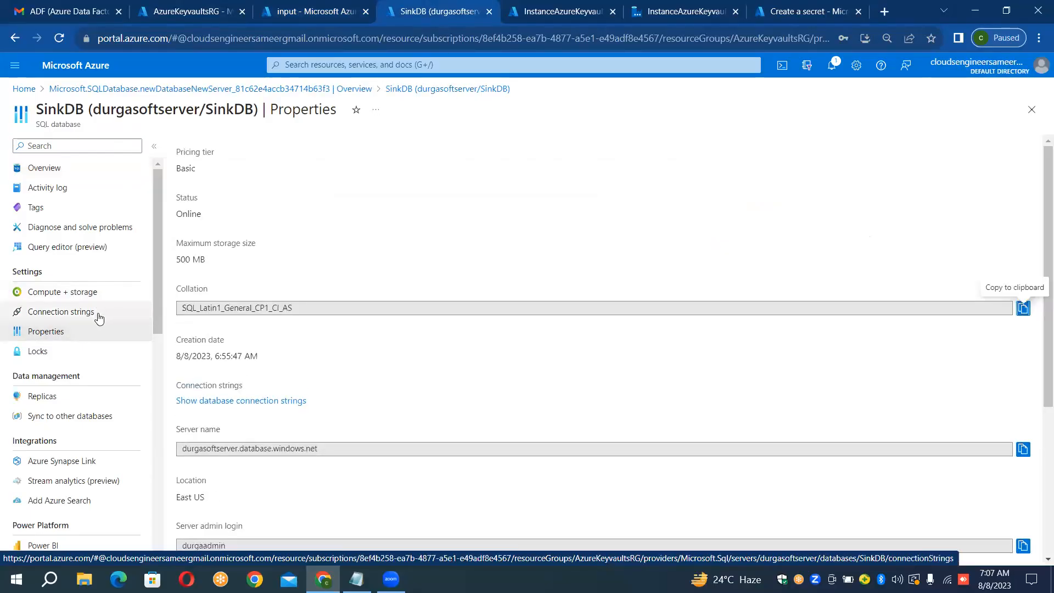
click(98, 317)
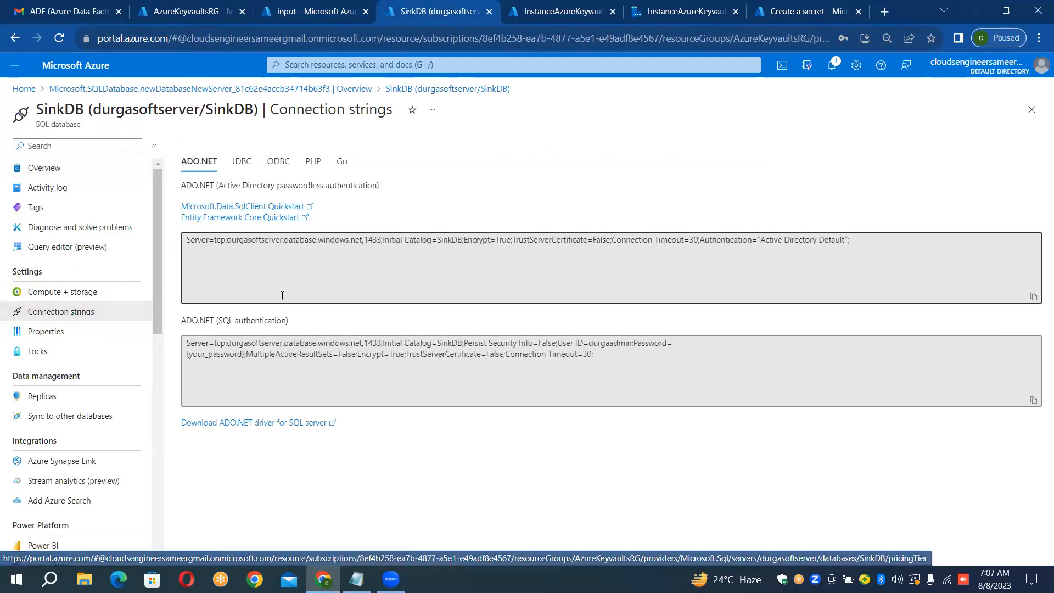
click(659, 358)
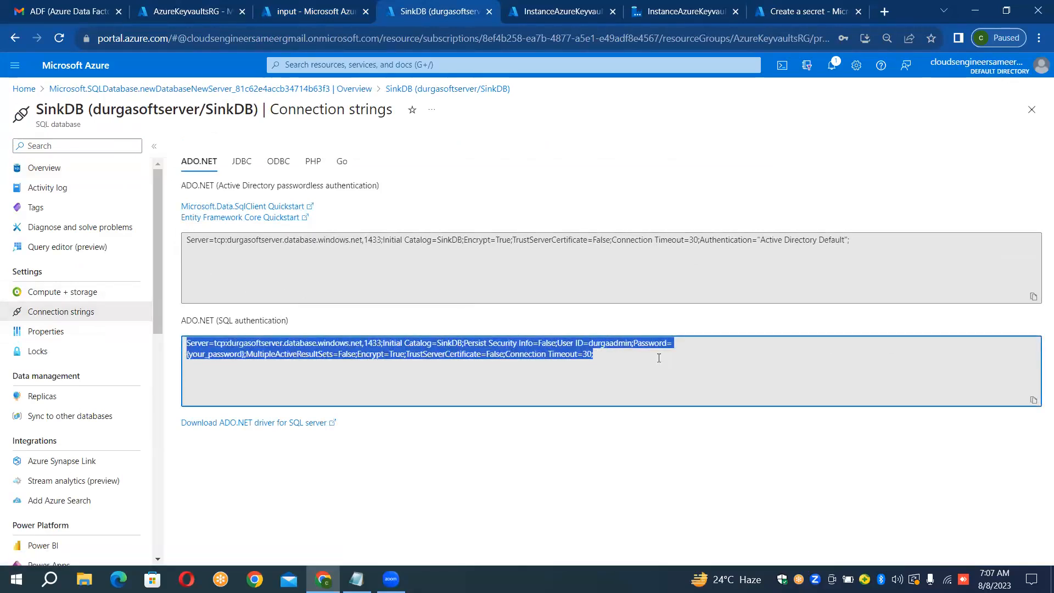
click(1034, 399)
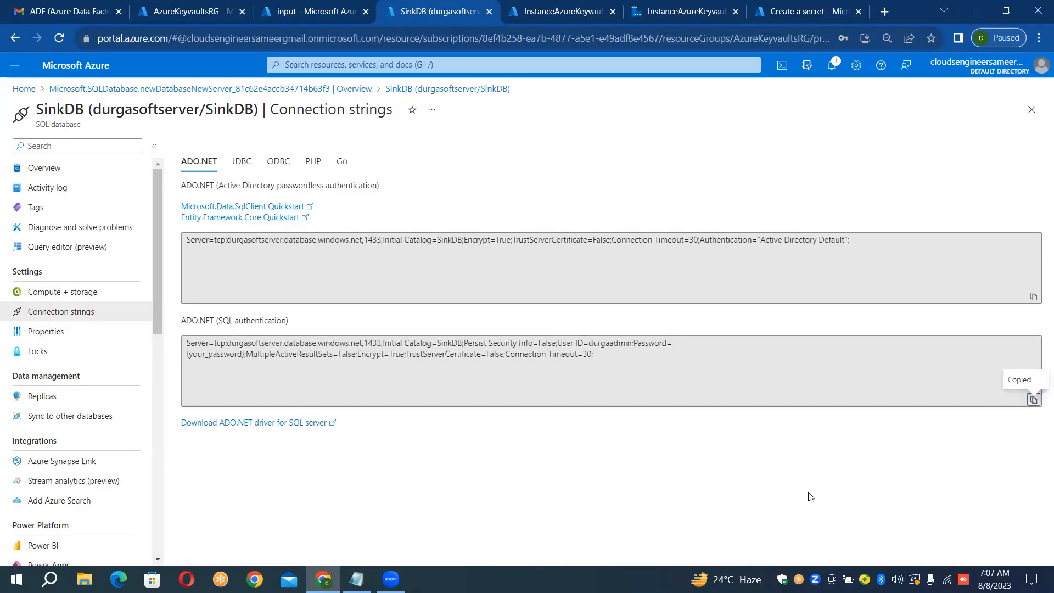
Switch to the Notepad notes and replace the existing connection string with the copied SinkDB string.
click(357, 579)
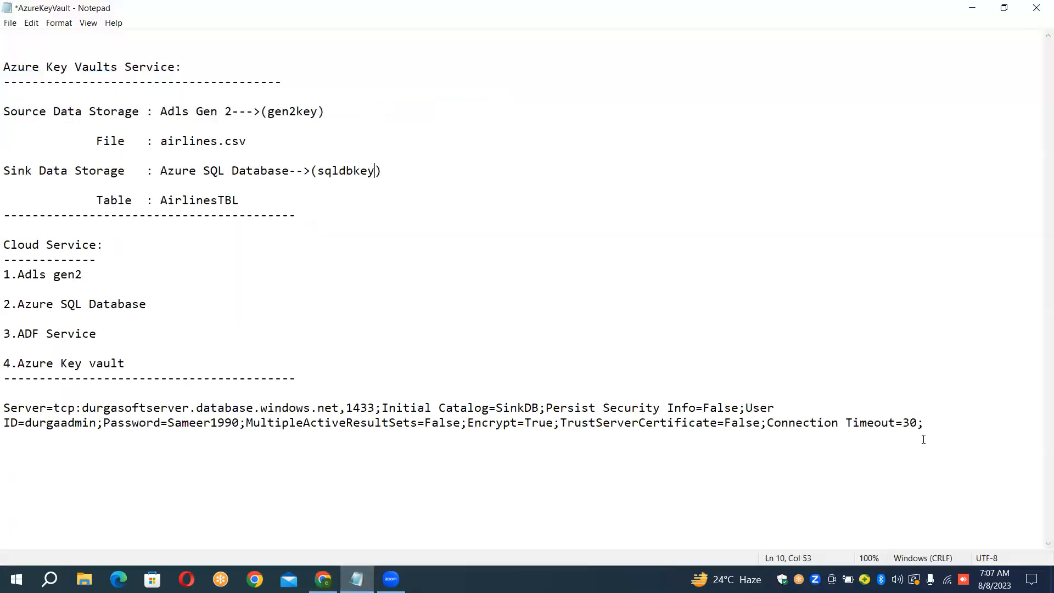
click(934, 425)
key(shift+Up)
key(shift+Up)
key(shift+Up)
key(shift+Down)
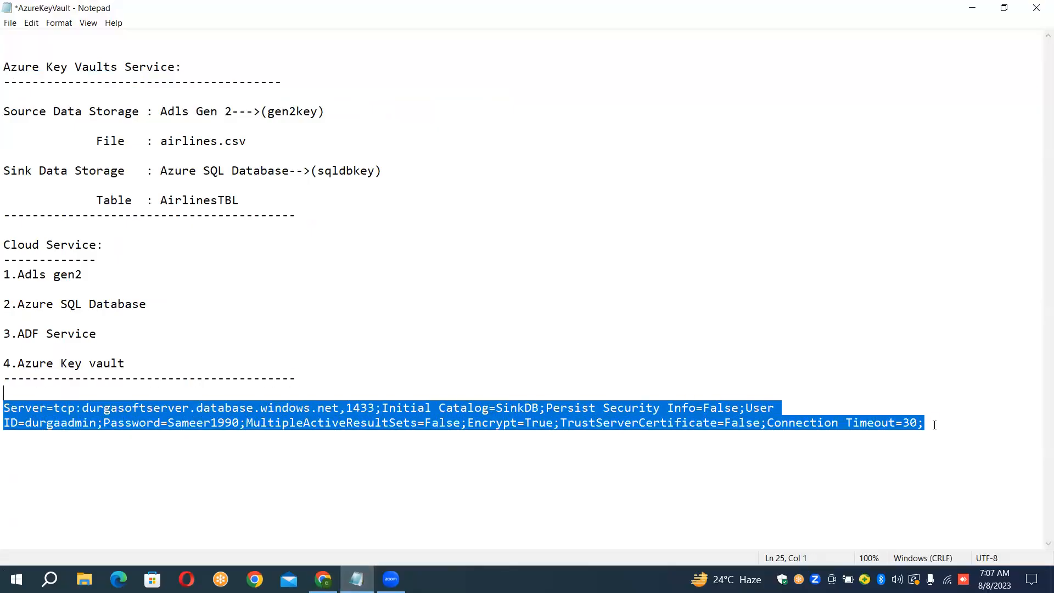
key(ctrl+v)
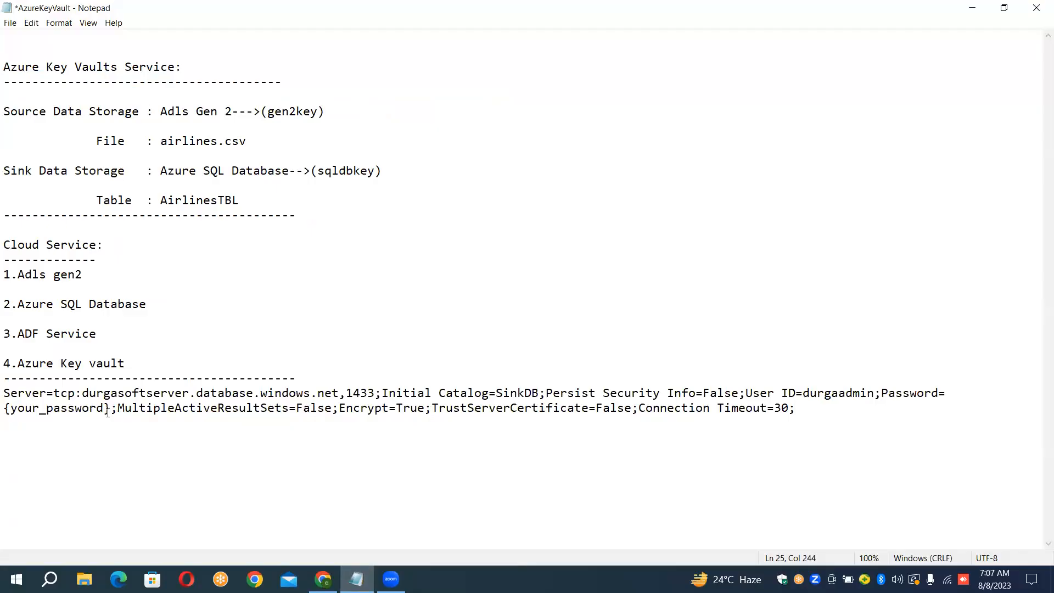
Replace the {your_password} placeholder in the connection string with the database password.
key(shift+Left)
key(shift+Left)
key(shift+Left)
key(shift+Left)
key(shift+Left)
key(shift+Left)
key(shift+Left)
key(shift+Left)
key(shift+Left)
key(shift+Left)
key(shift+Left)
key(shift+Left)
key(shift+Left)
key(shift+Left)
key(shift+Left)
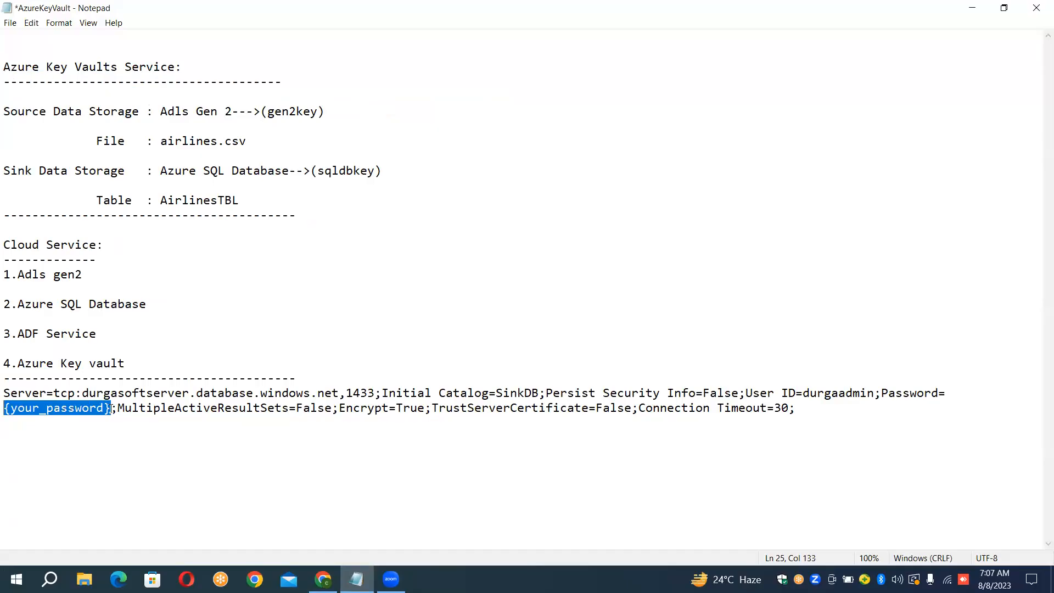
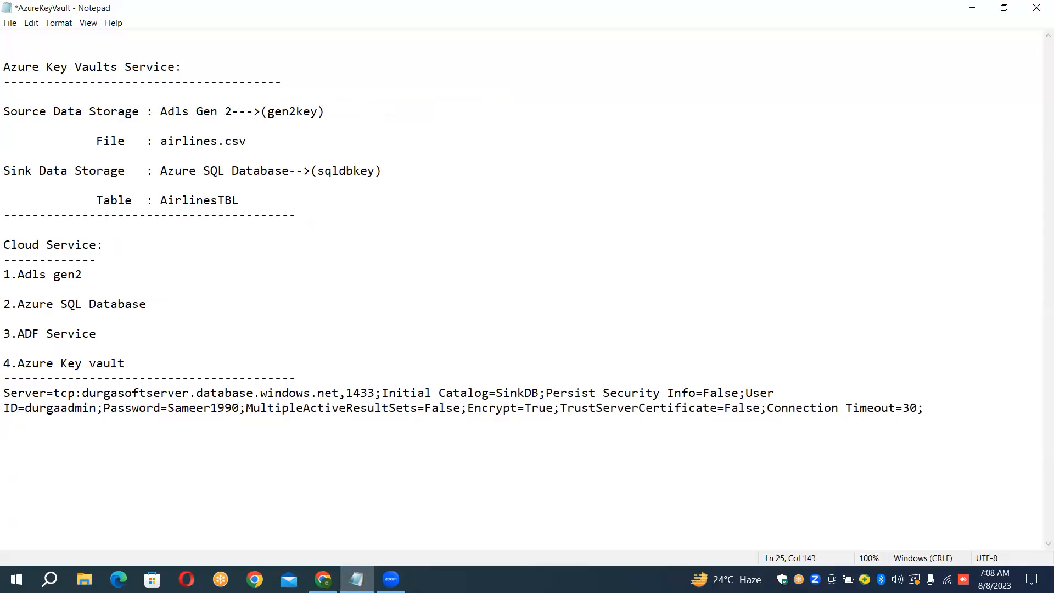
Select the complete SinkDB connection string in the notes, without the dashed line above it.
drag(375, 408, 389, 408)
click(944, 410)
key(shift+Up)
key(shift+Up)
key(shift+Up)
key(shift+Down)
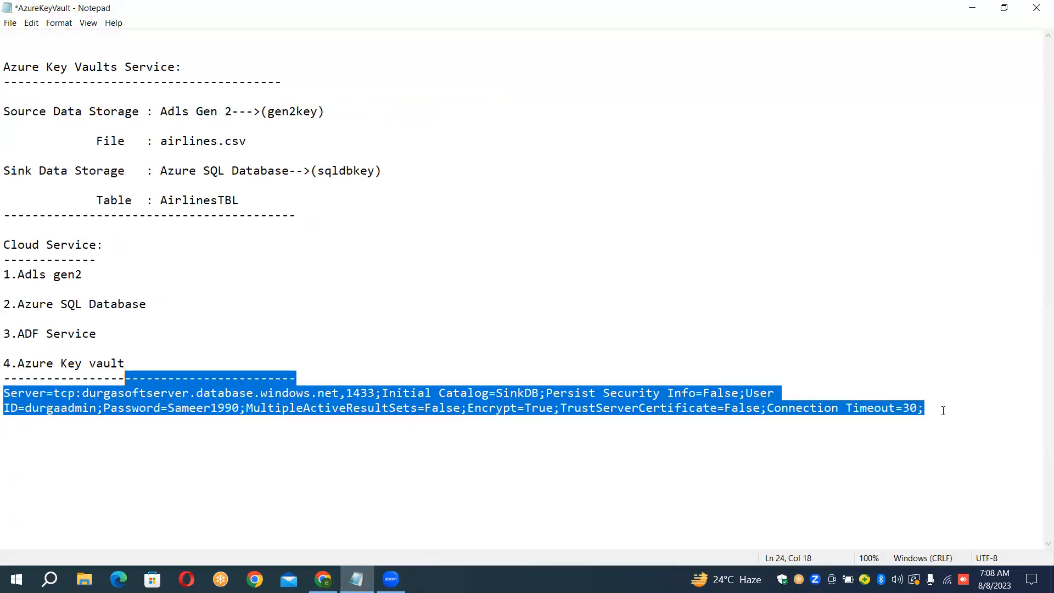
key(shift+Down)
key(shift+Left)
key(shift+Left)
key(shift+Left)
key(shift+Left)
key(shift+Left)
key(shift+Left)
key(shift+Left)
key(shift+Left)
key(shift+Left)
key(shift+Left)
key(shift+Left)
key(shift+Left)
key(shift+Left)
key(shift+Left)
key(shift+Left)
key(shift+Left)
key(shift+Left)
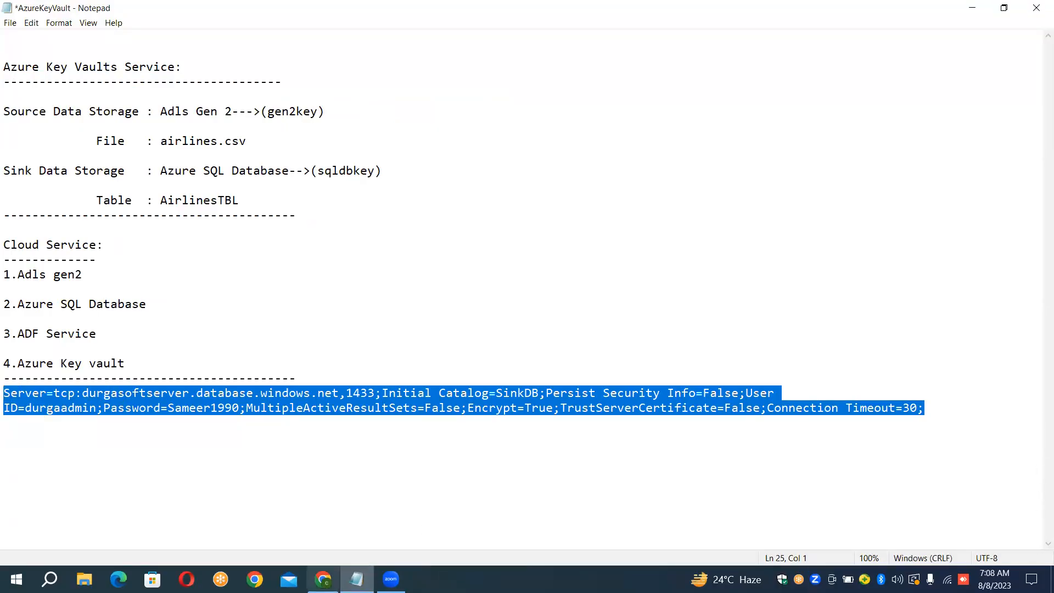
Switch to Chrome, open SinkDB's query editor, and sign in with SQL server authentication by entering the account password.
mouse_move(323, 580)
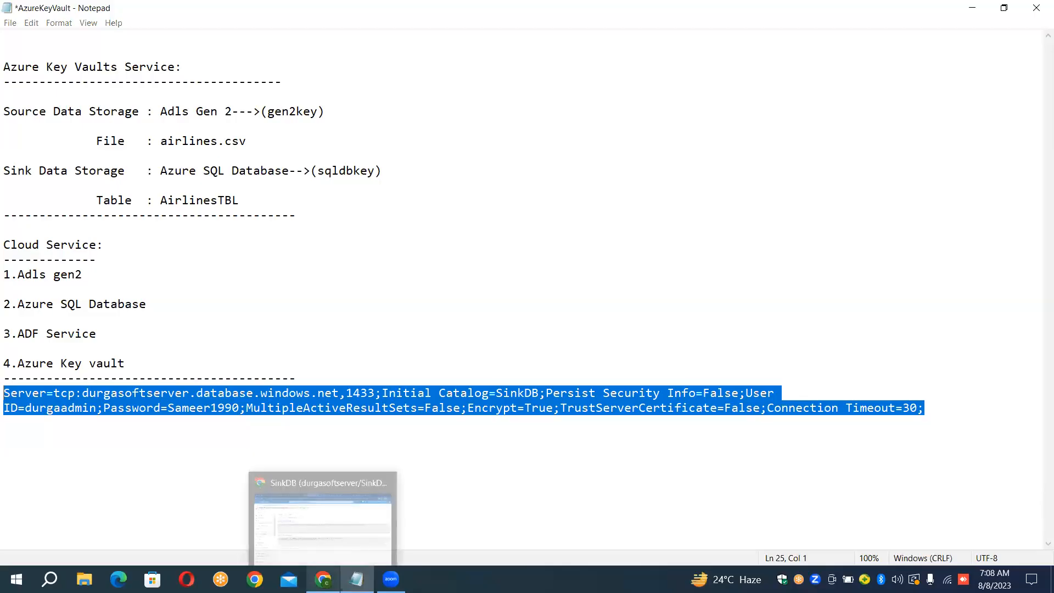
click(331, 544)
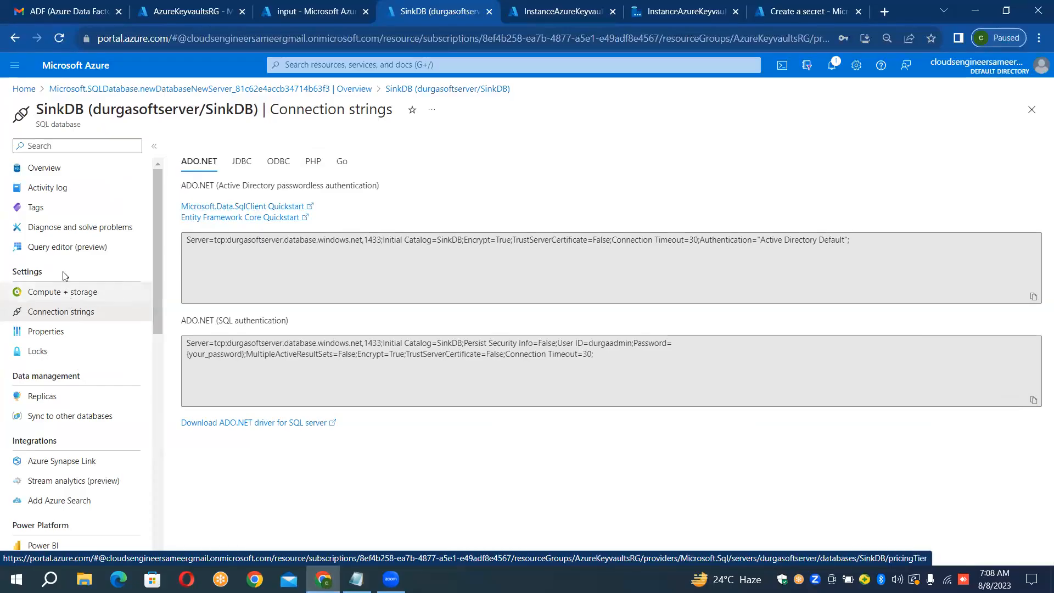
click(66, 199)
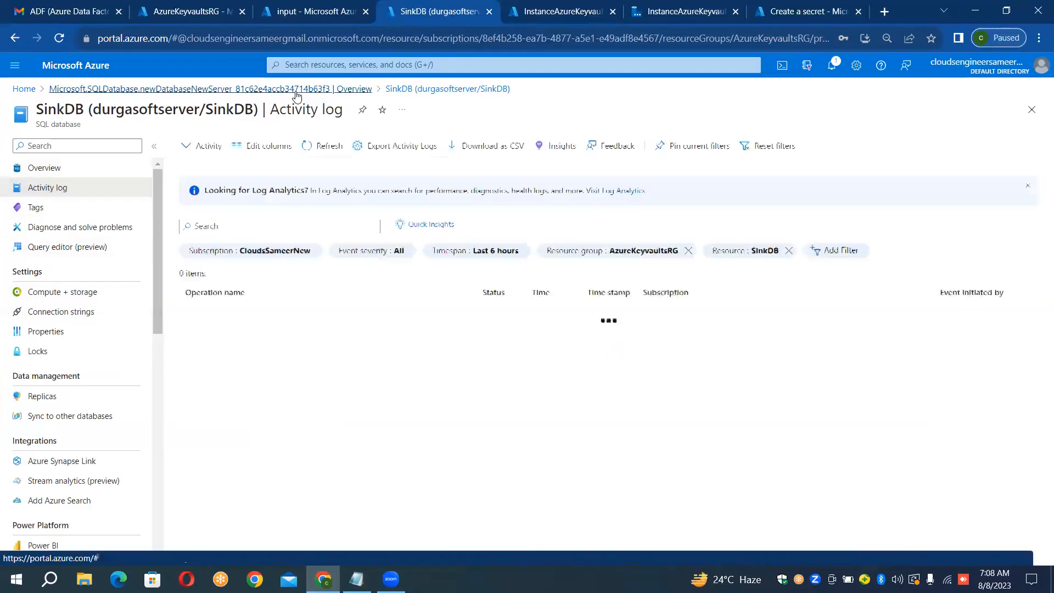
click(80, 244)
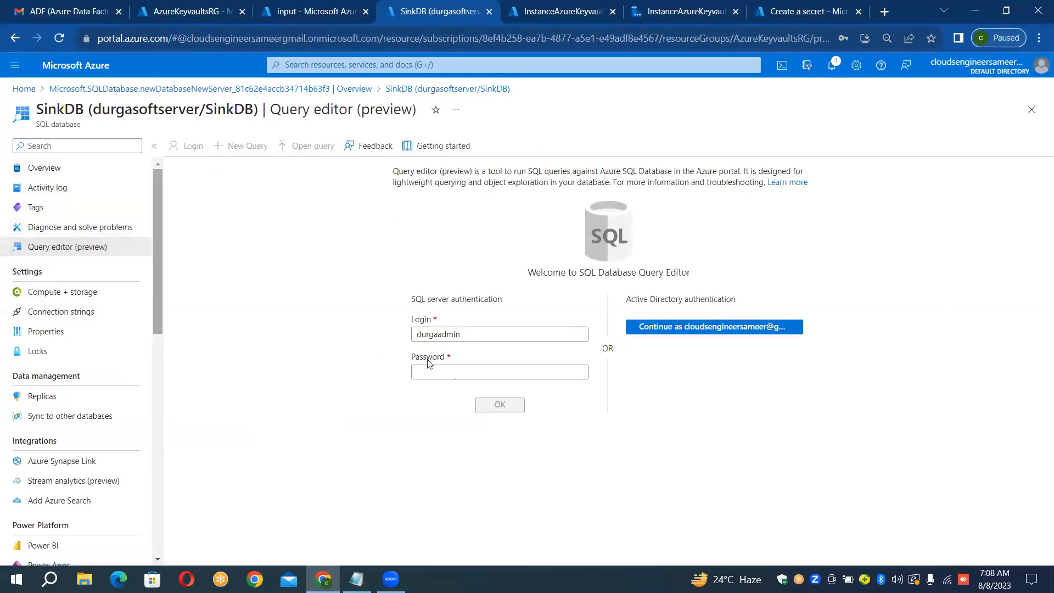
click(458, 366)
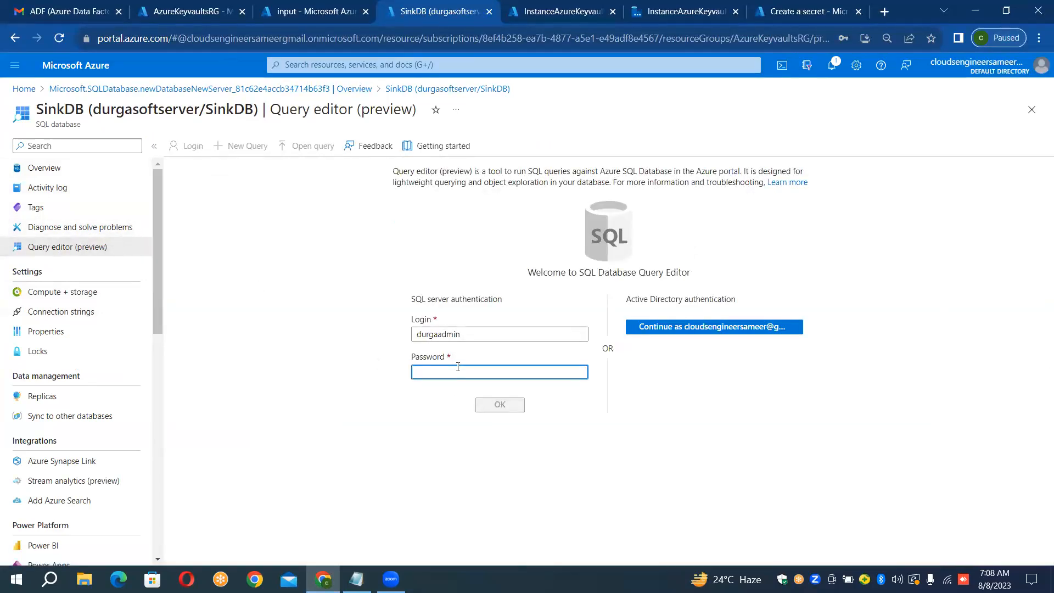
text(••••••)
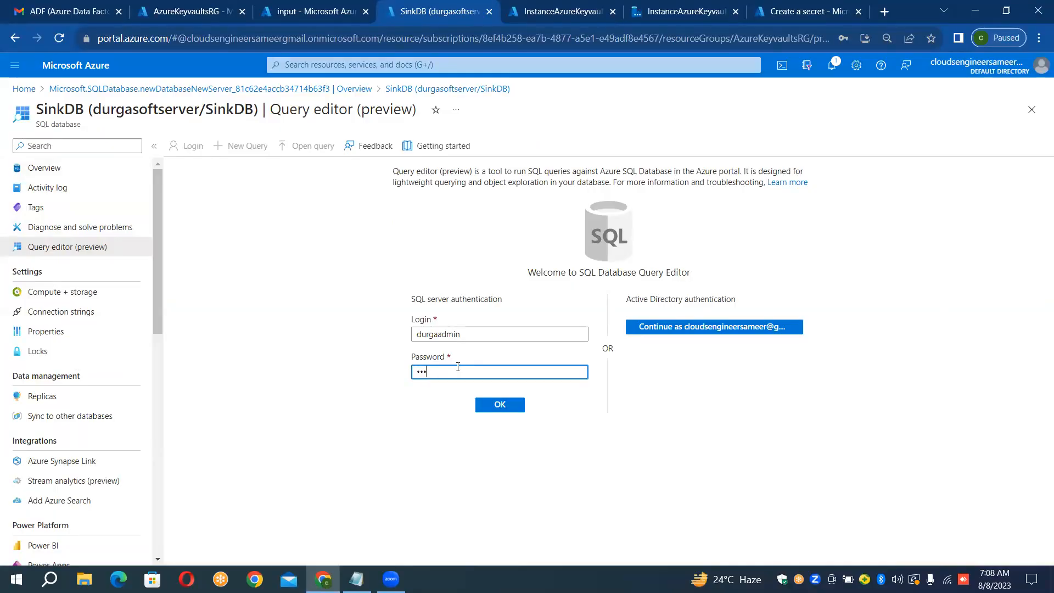
text(••••)
click(500, 405)
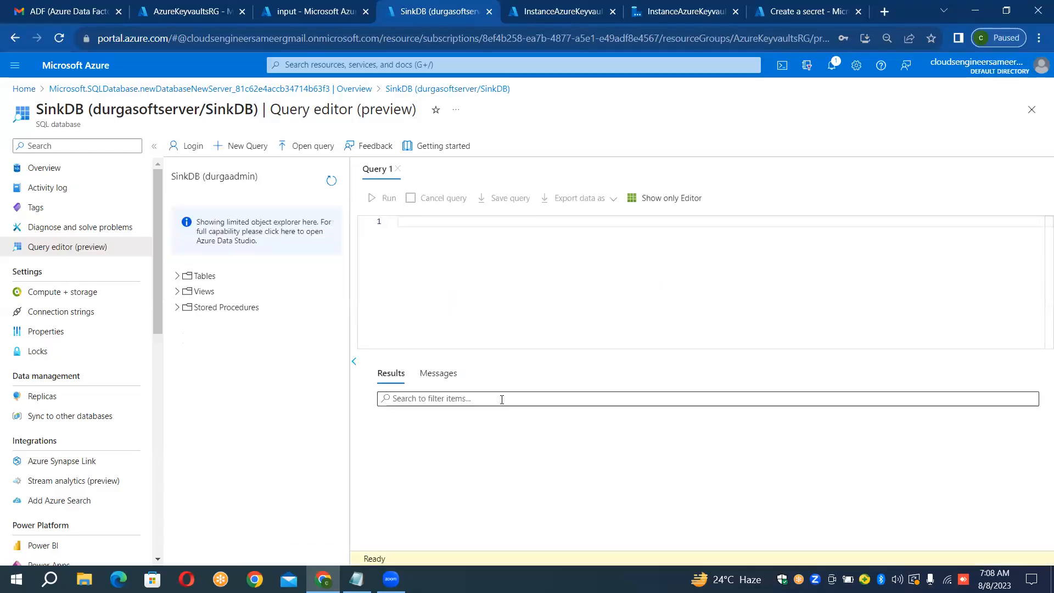
Return to the sqldbkey secret form, switch to the Notepad notes, and reselect and copy the complete SinkDB connection string.
click(524, 8)
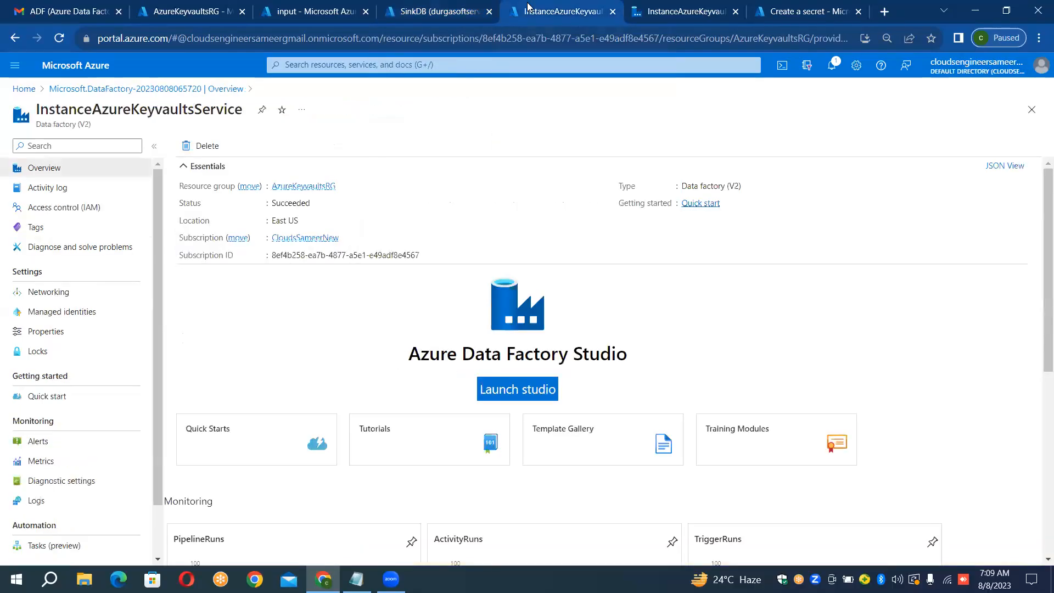
click(637, 12)
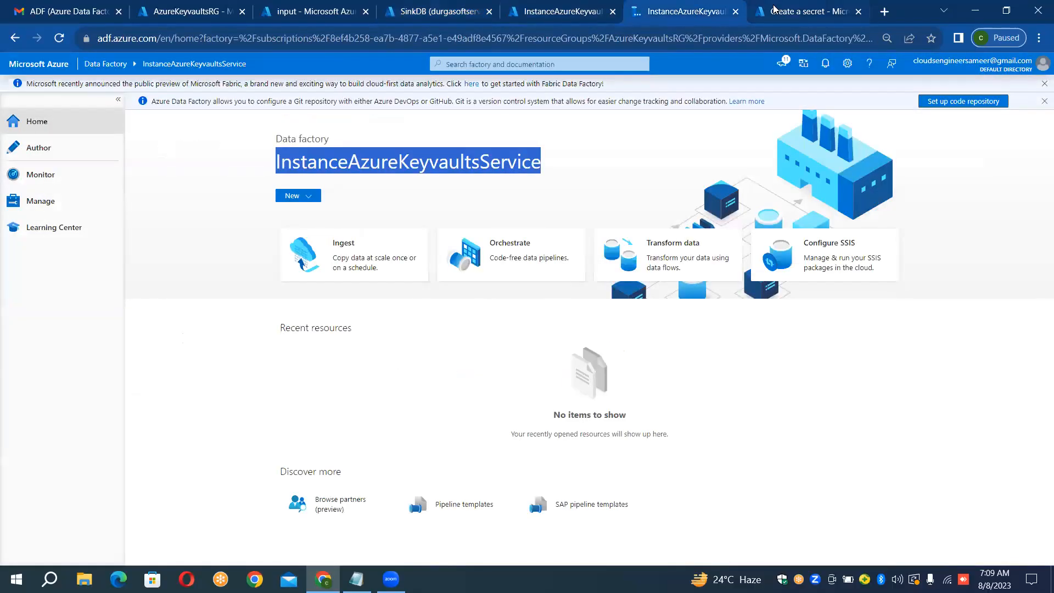
click(775, 9)
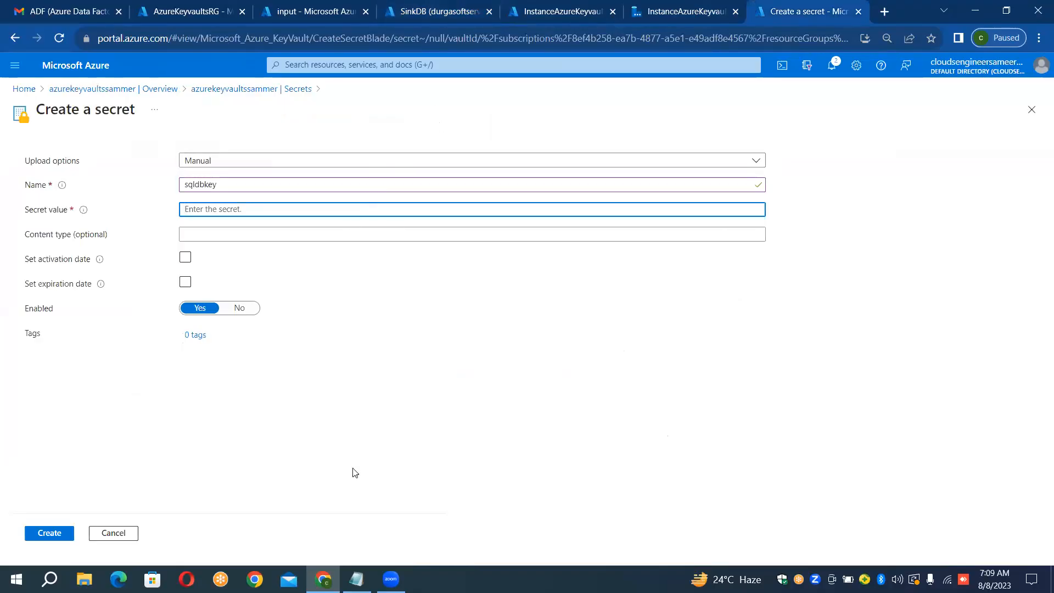
click(357, 579)
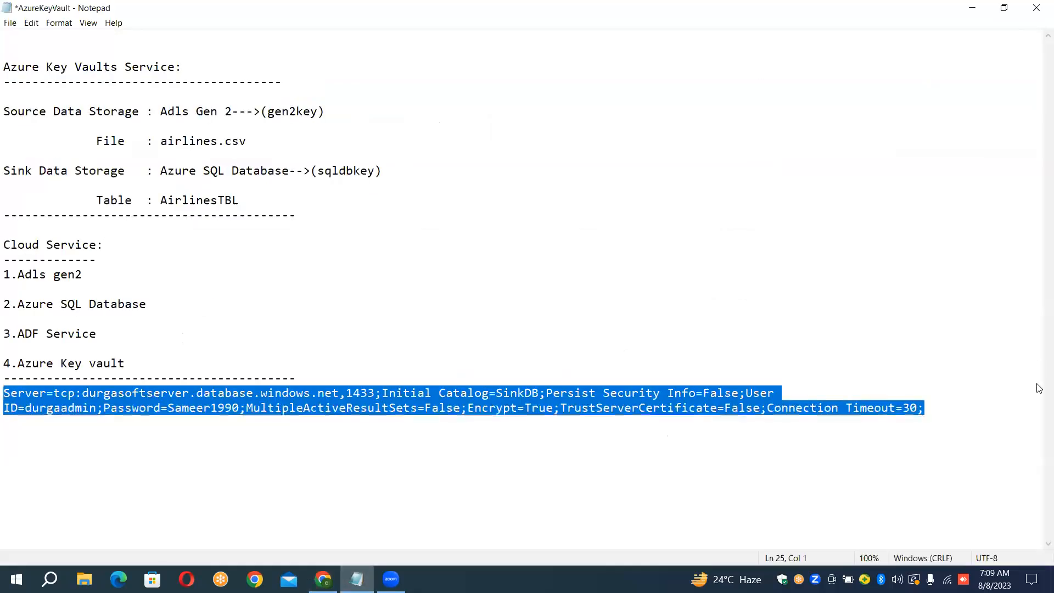
click(925, 415)
key(shift+Up)
key(shift+Up)
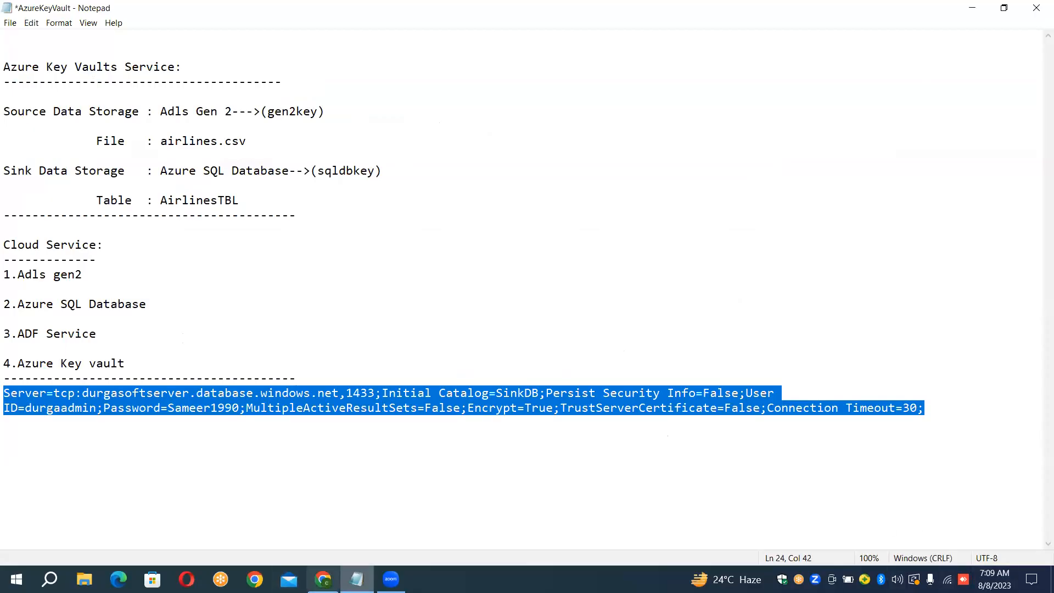
Switch back to Chrome, paste the connection string as the secret value for sqldbkey, and create the secret.
click(323, 579)
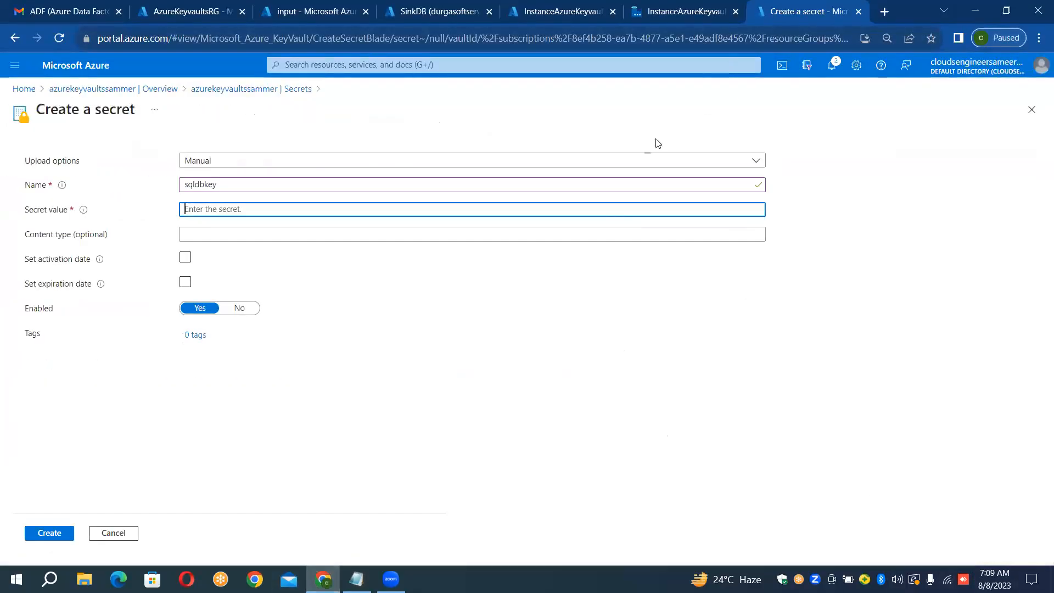
key(ctrl+v)
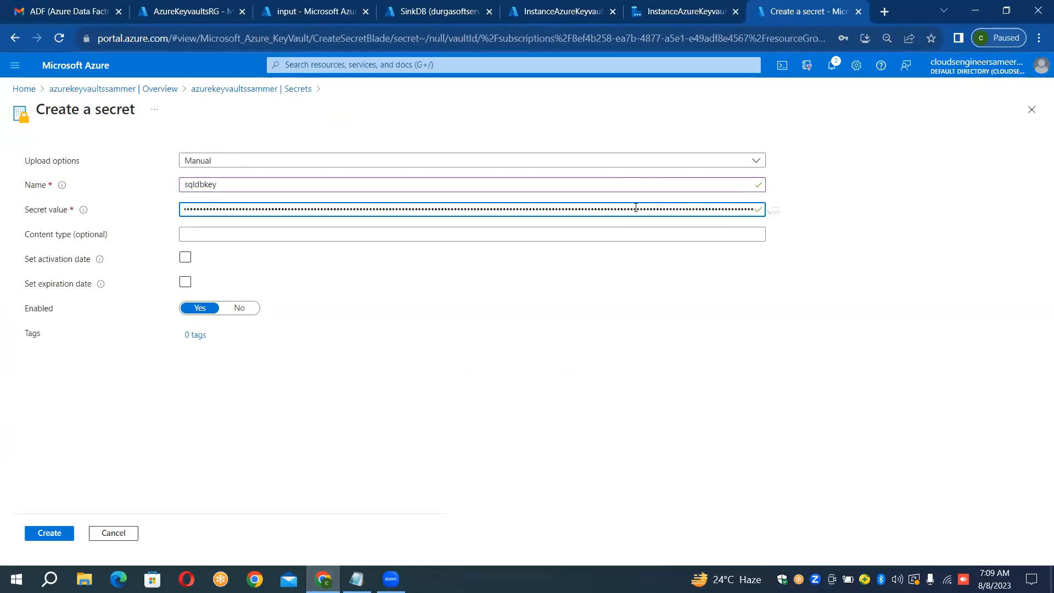
click(62, 533)
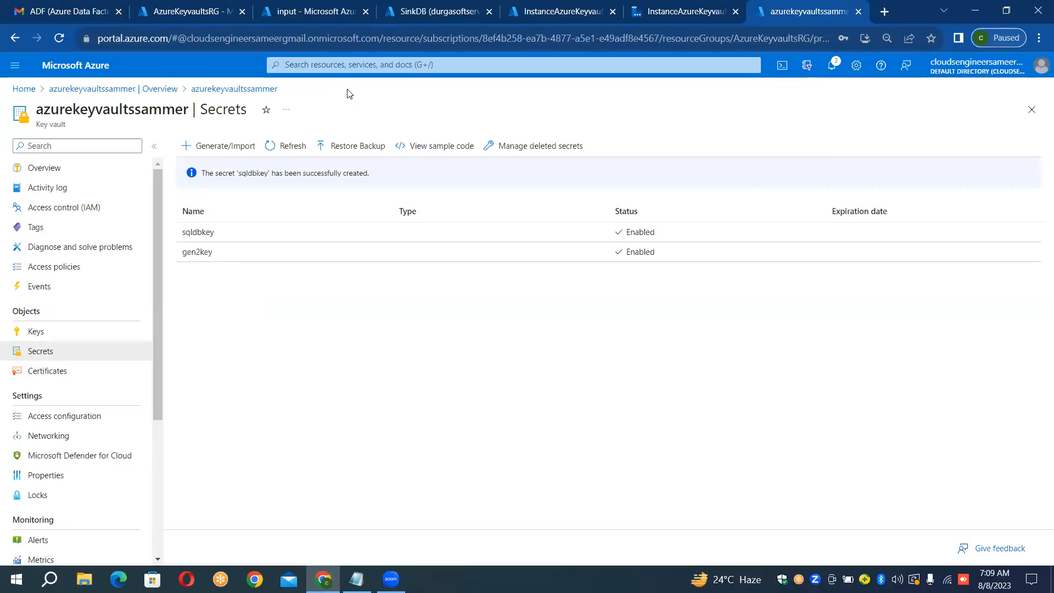
In Data Factory Studio's linked services, start a new linked service of the Azure Key Vault type.
click(674, 8)
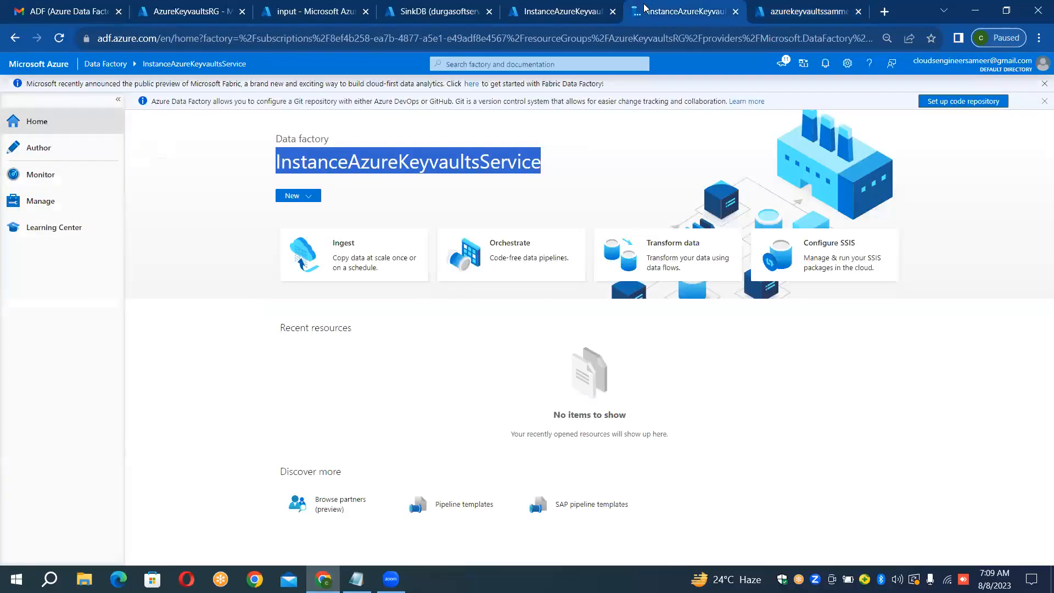
click(35, 212)
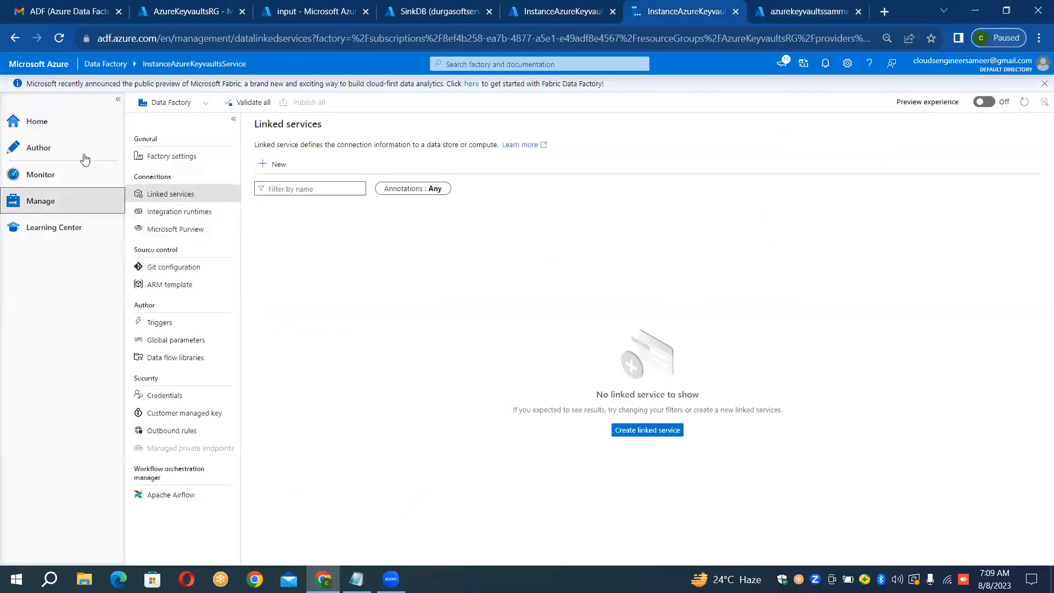
click(273, 164)
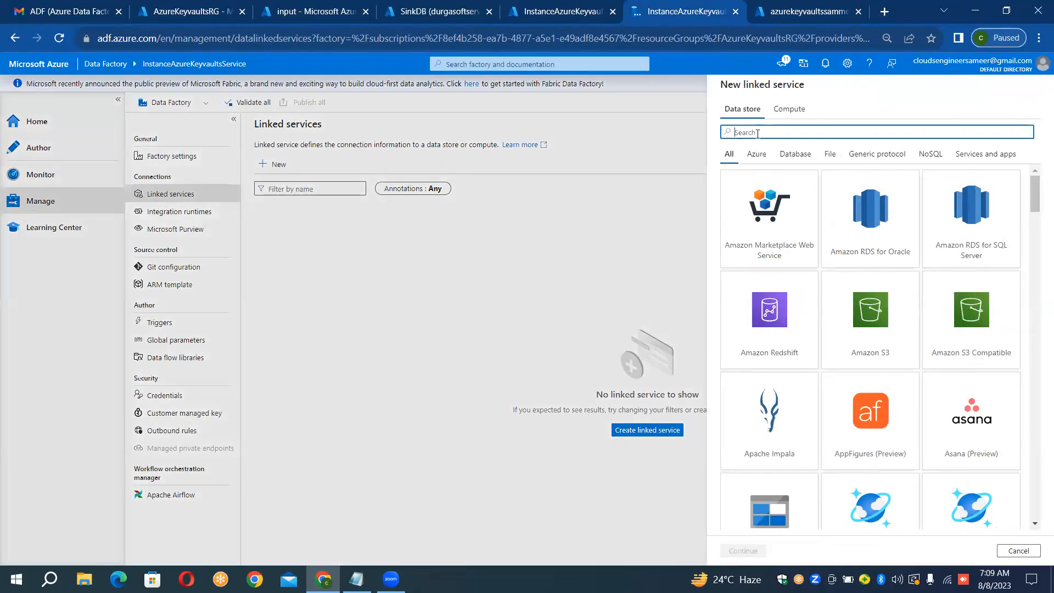
text(key)
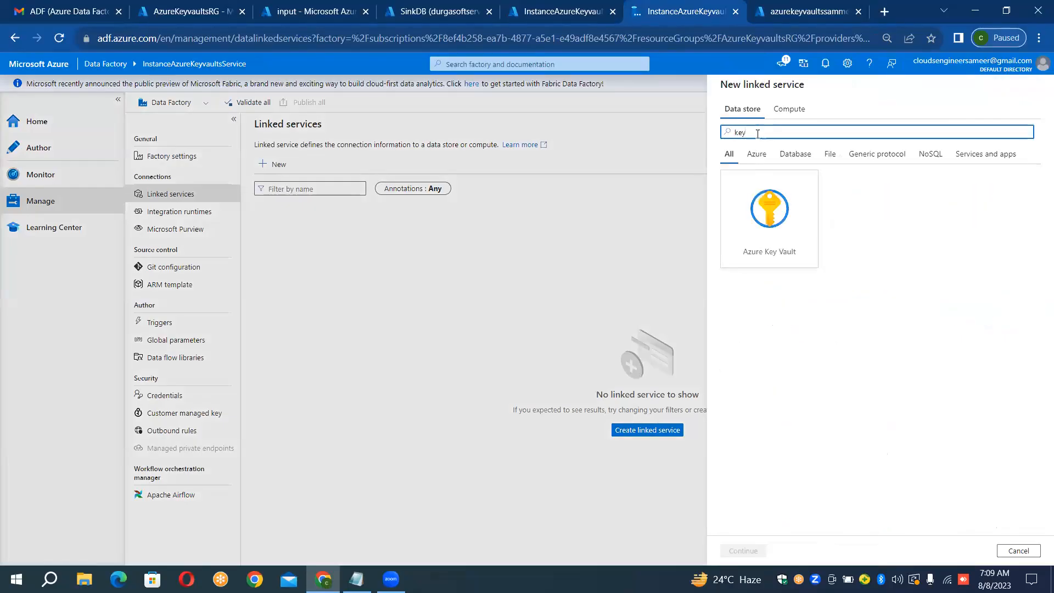
click(791, 253)
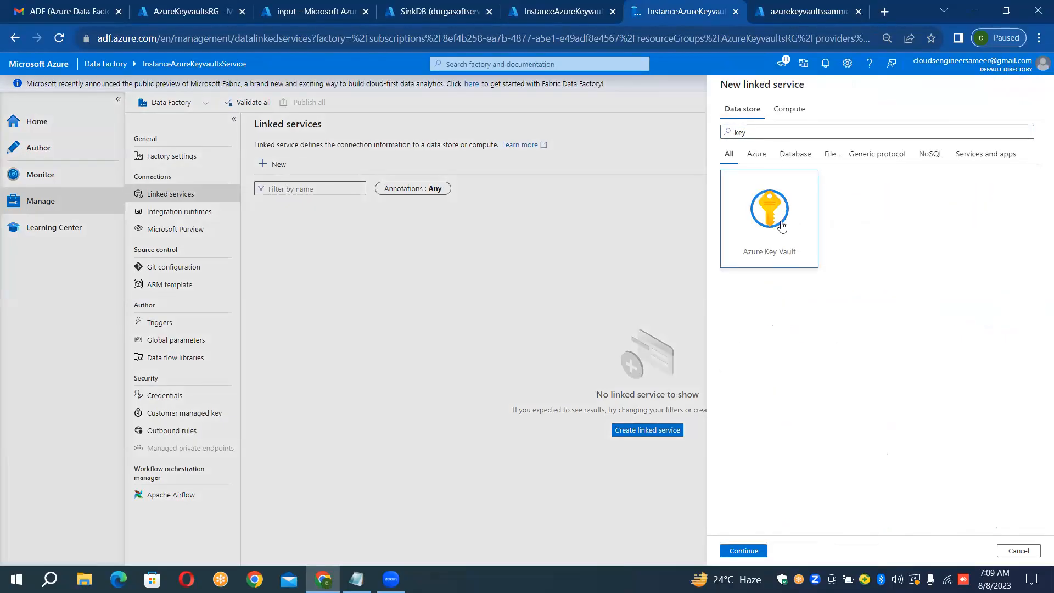
double_click(782, 226)
Replace the default name of the Key Vault linked service with LS_KEYVAULT.
click(891, 132)
key(ctrl+a)
key(BackSpace)
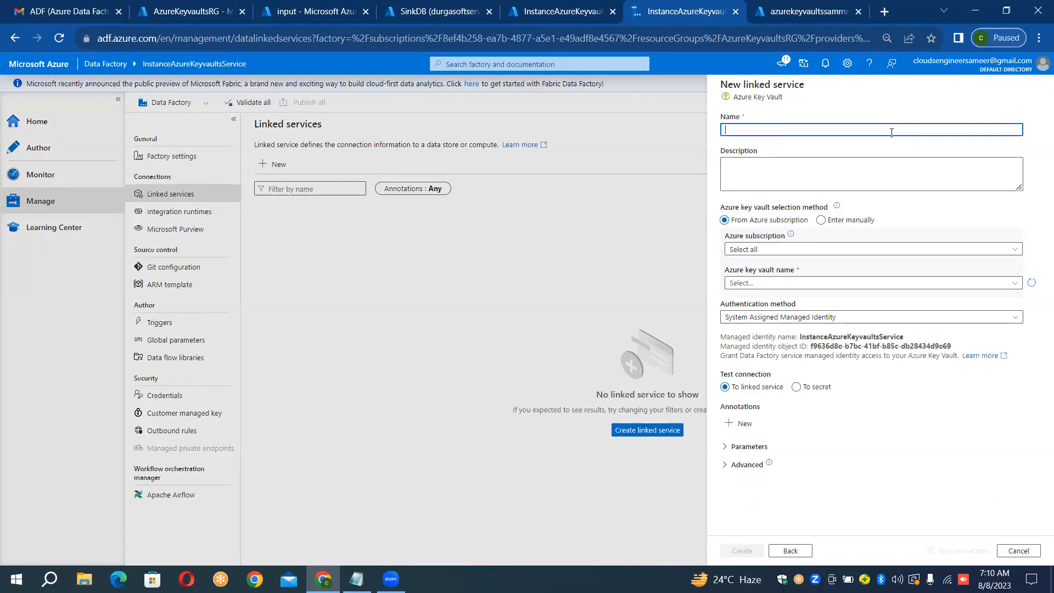
text(LS_KEYVAULT)
Set the linked service's Azure subscription to CloudsSameerNew and its key vault to azurekeyvaultssammer.
click(853, 250)
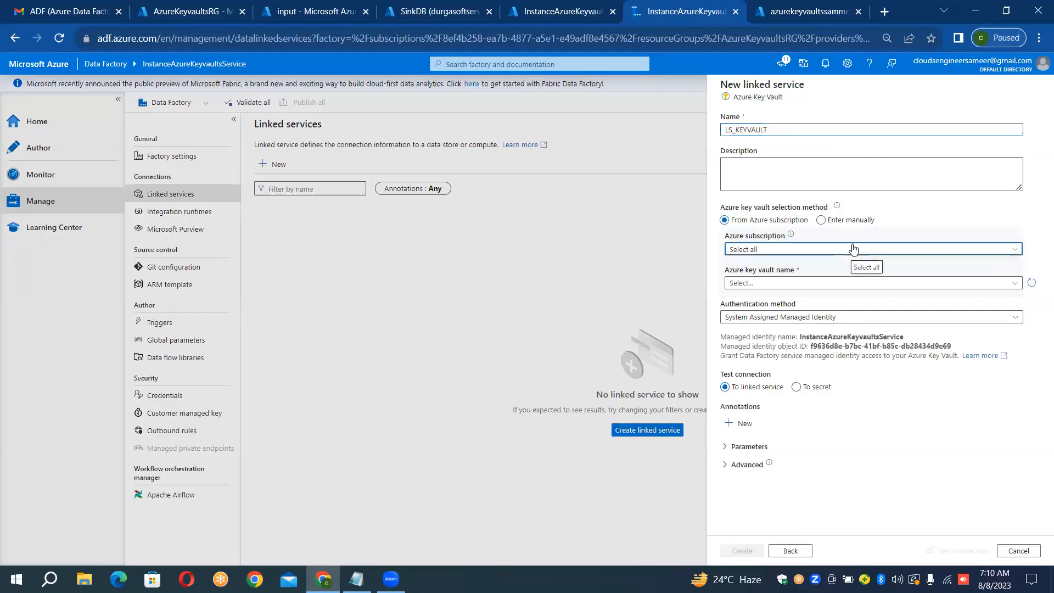
click(814, 289)
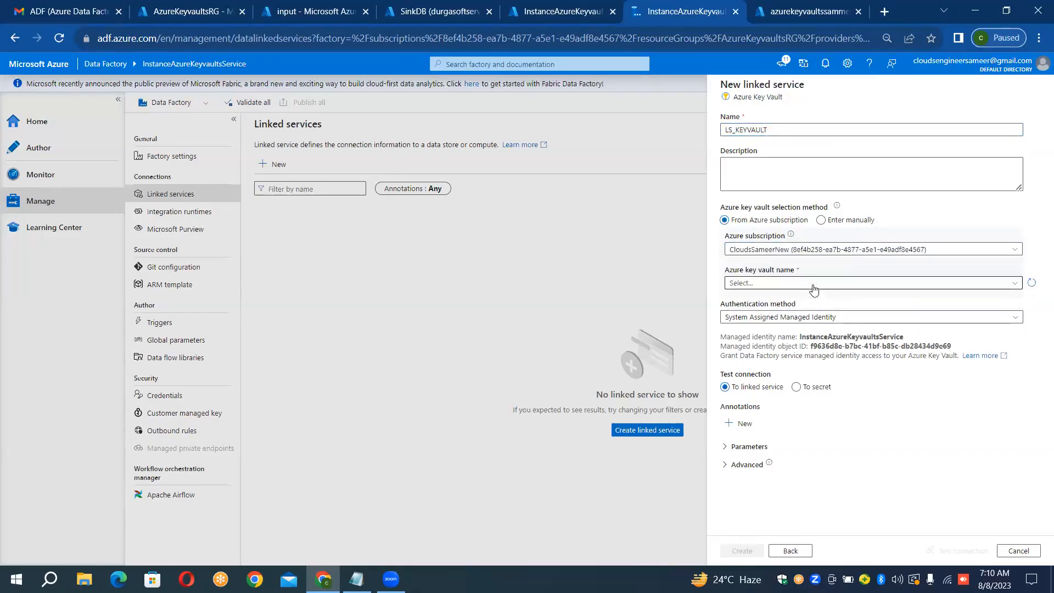
click(814, 285)
click(787, 314)
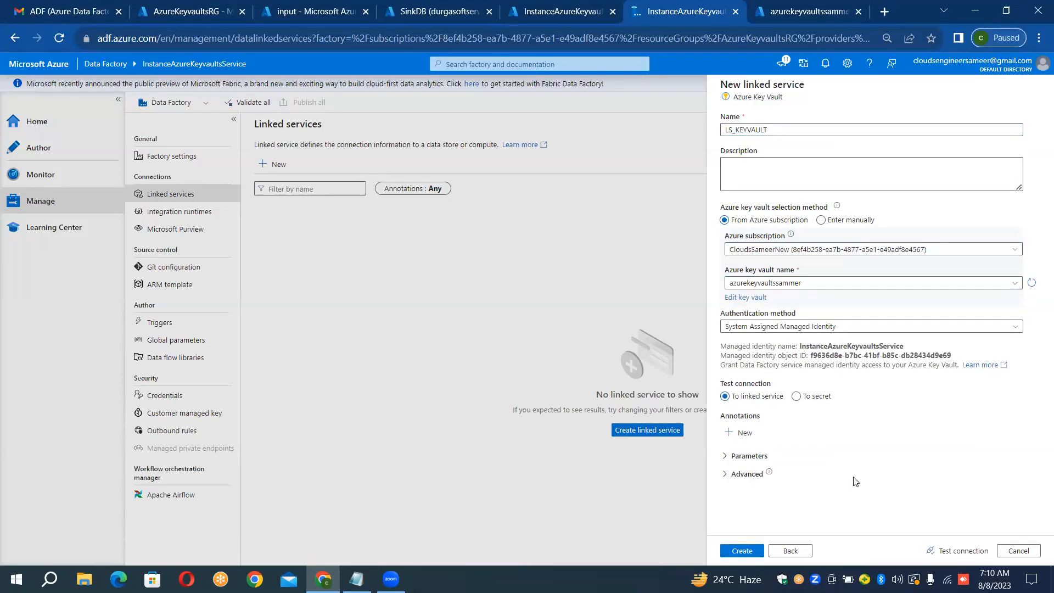
Test the Key Vault linked service's connection, create it, and return to the linked services list.
click(961, 552)
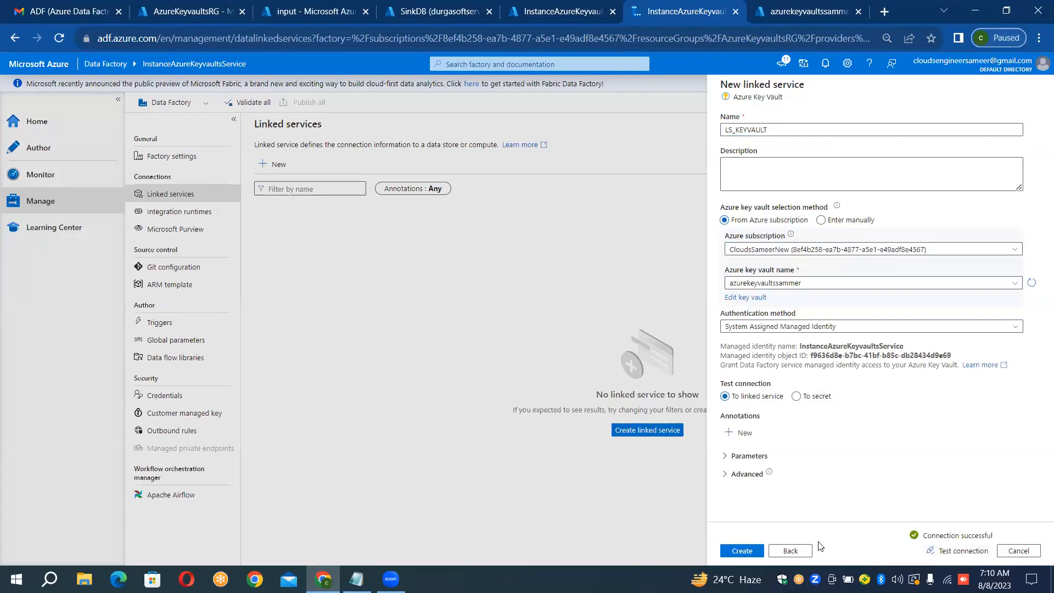
click(742, 551)
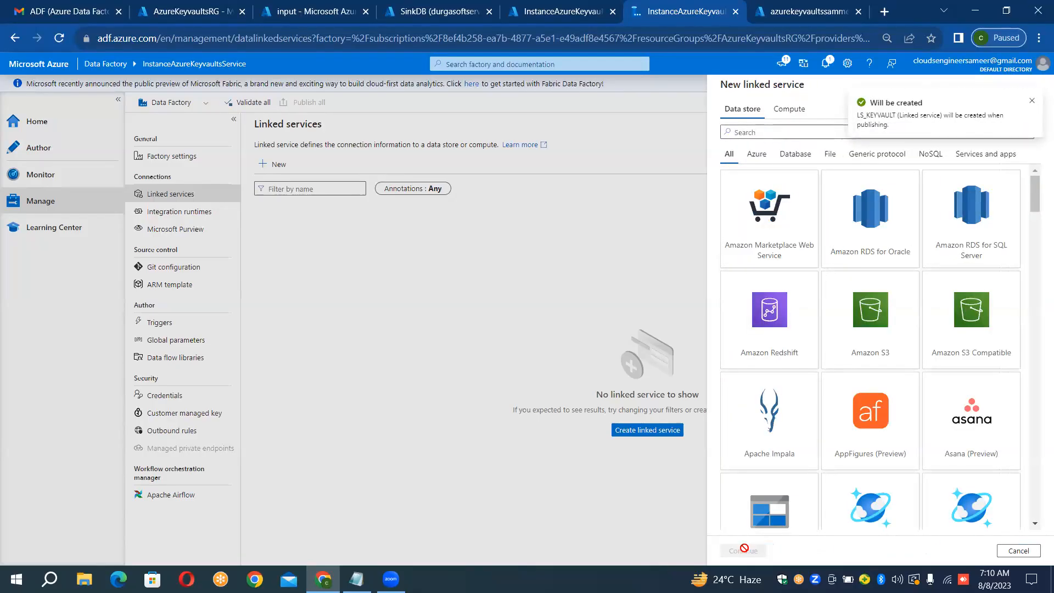
click(1024, 553)
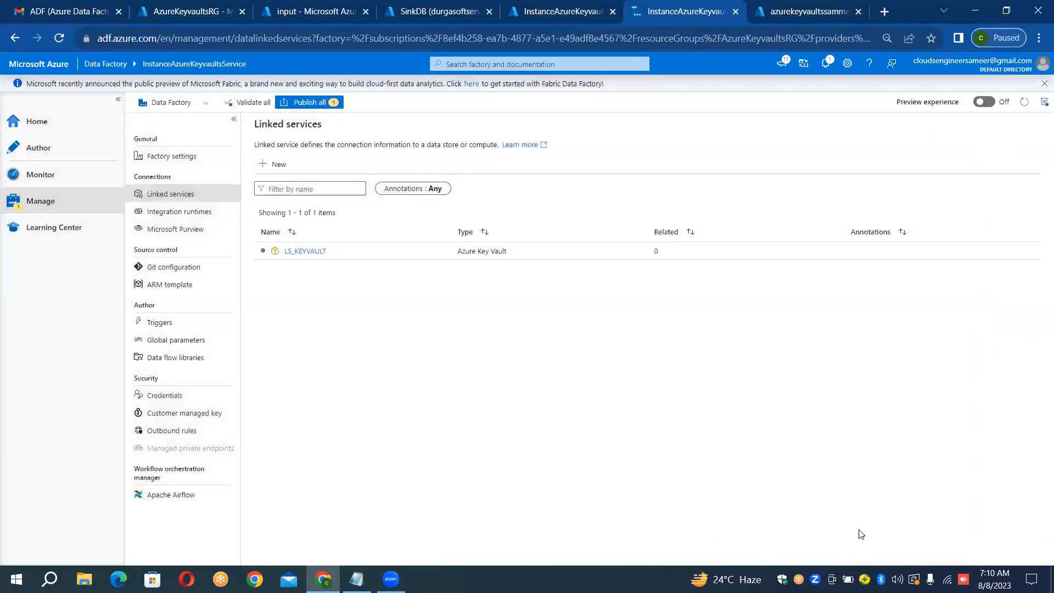
Start a new Azure Data Lake Storage Gen2 linked service and name it LS_ADLS_GEN2_SOURCE.
click(282, 169)
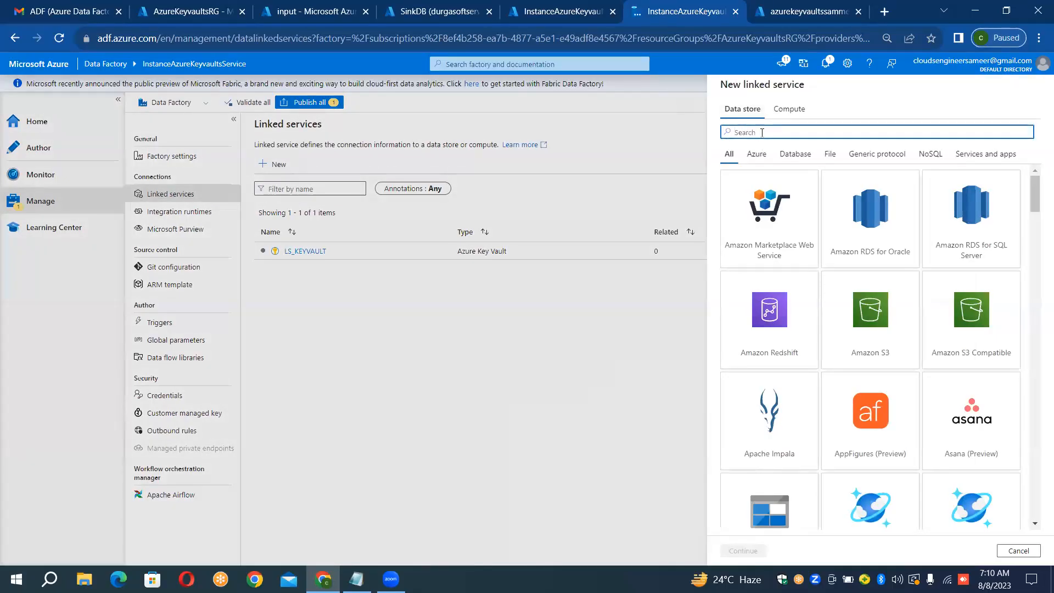
text(2)
double_click(745, 221)
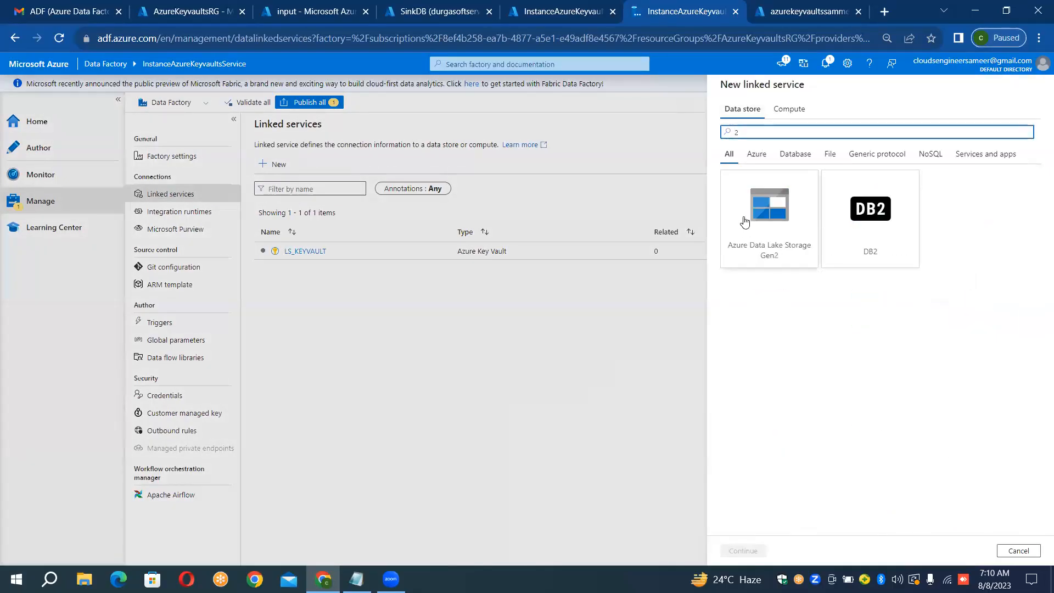
click(810, 130)
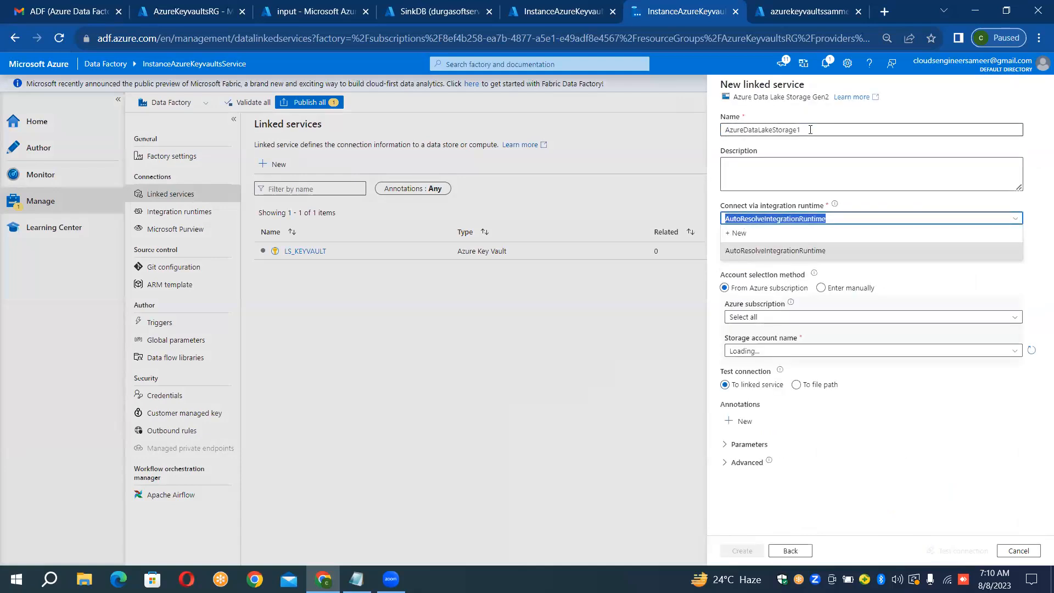
key(ctrl+a)
key(BackSpace)
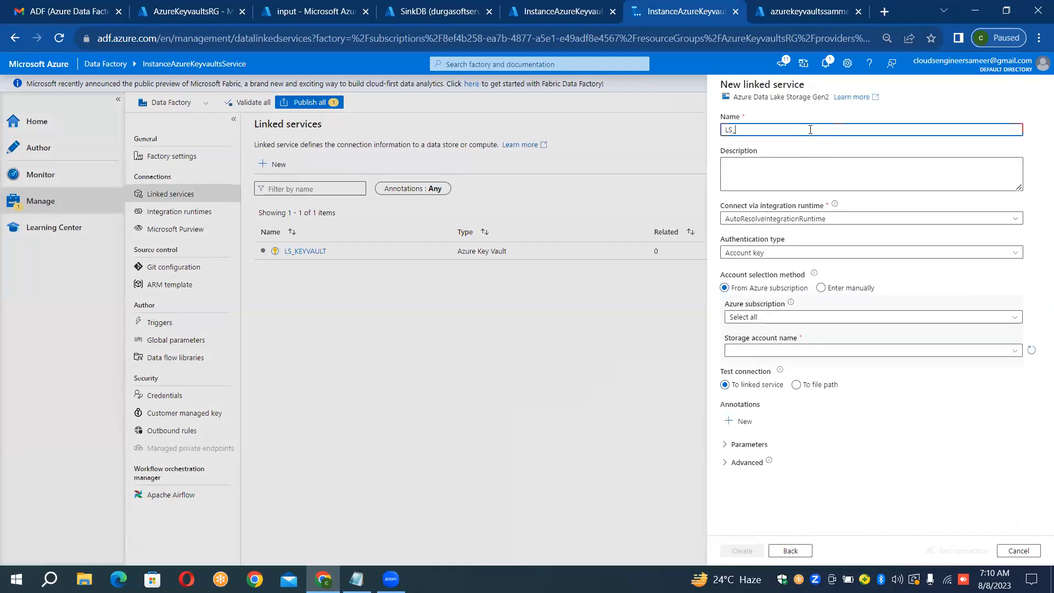
text(_ADLS_GEN2_SOURCE)
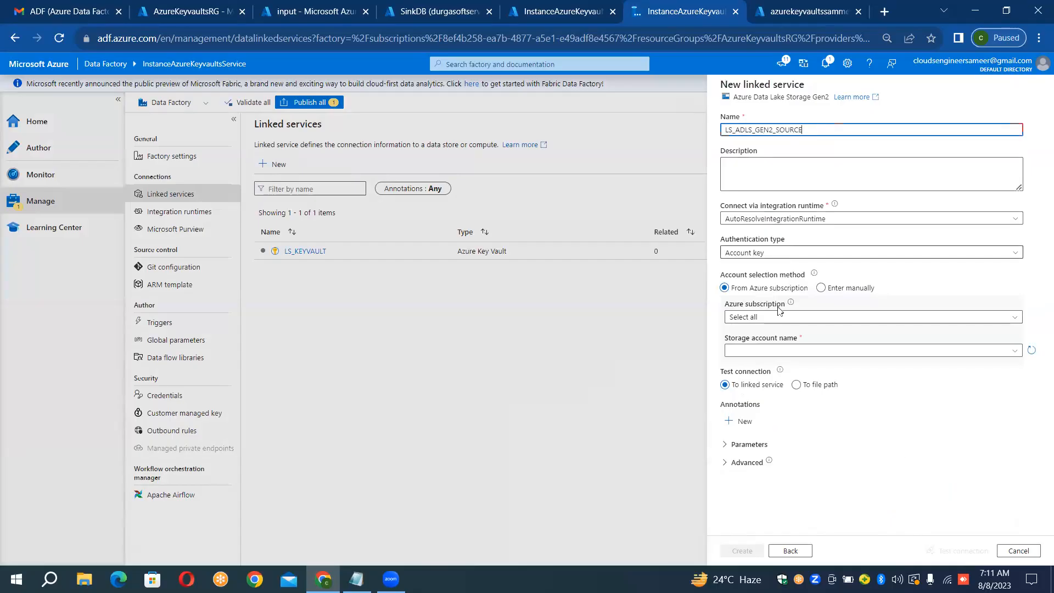
Choose the CloudsSameerNew subscription and the sourcekeyvaults storage account for the Data Lake Storage Gen2 linked service.
click(816, 318)
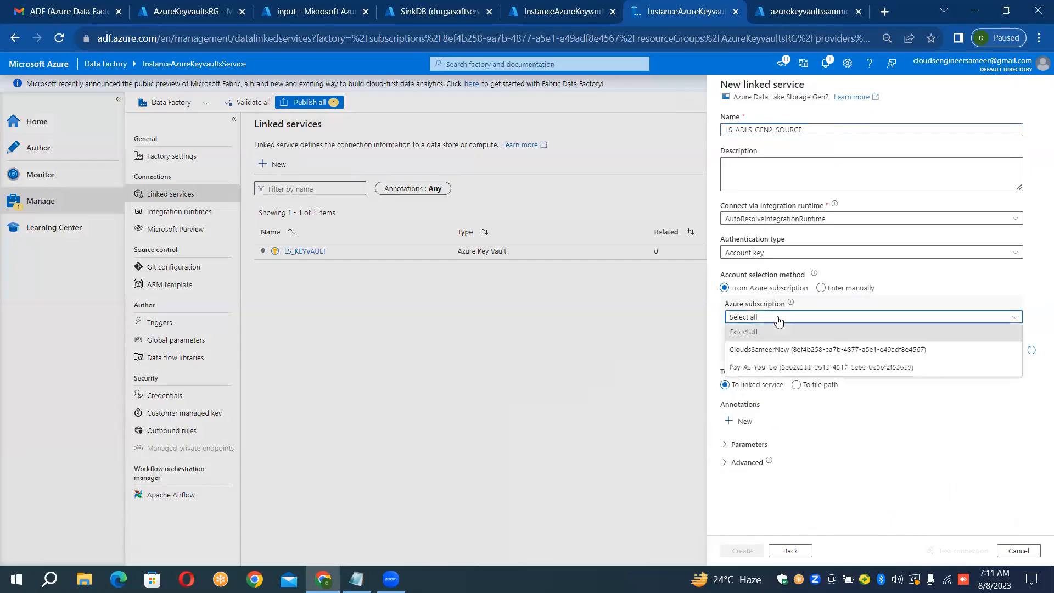
click(769, 349)
click(769, 351)
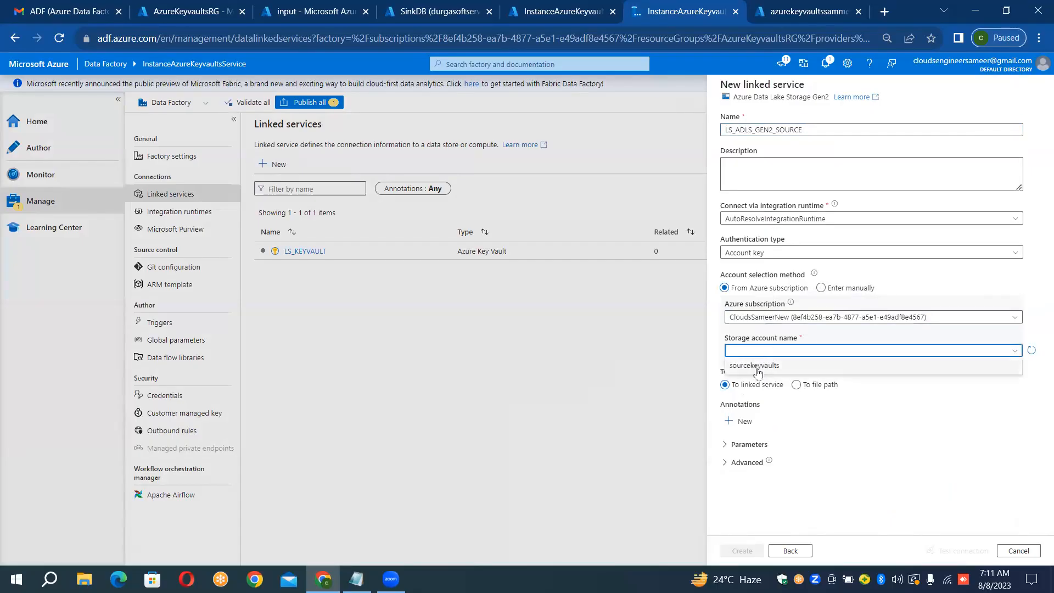
click(756, 366)
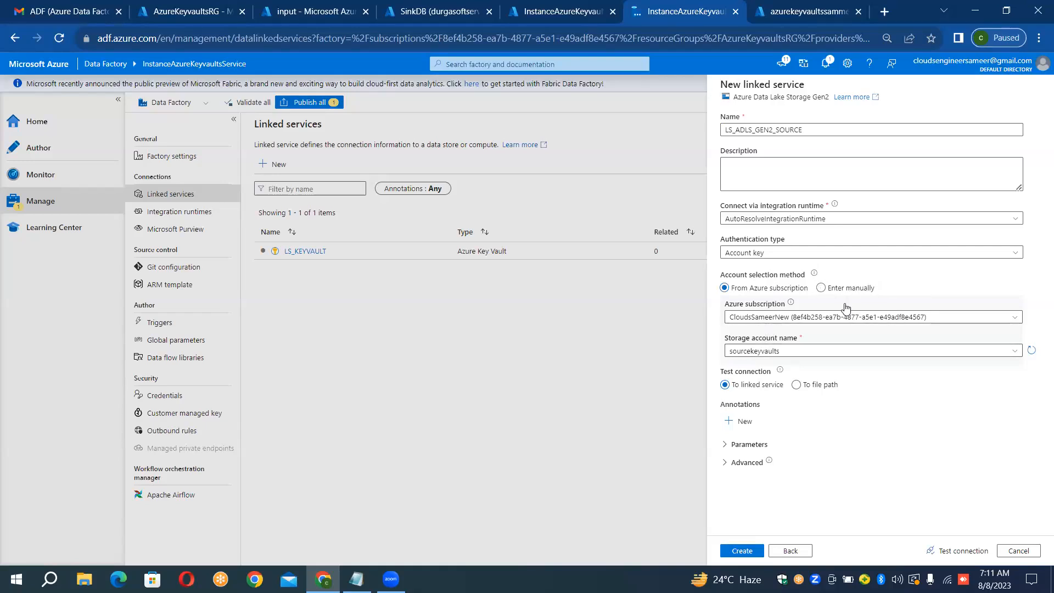
click(822, 288)
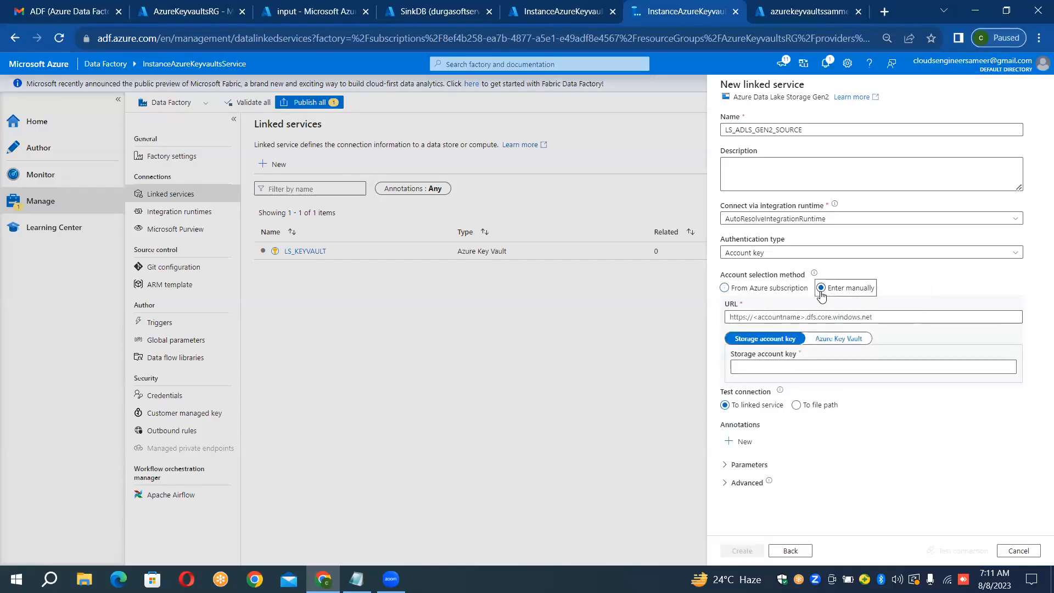
click(812, 317)
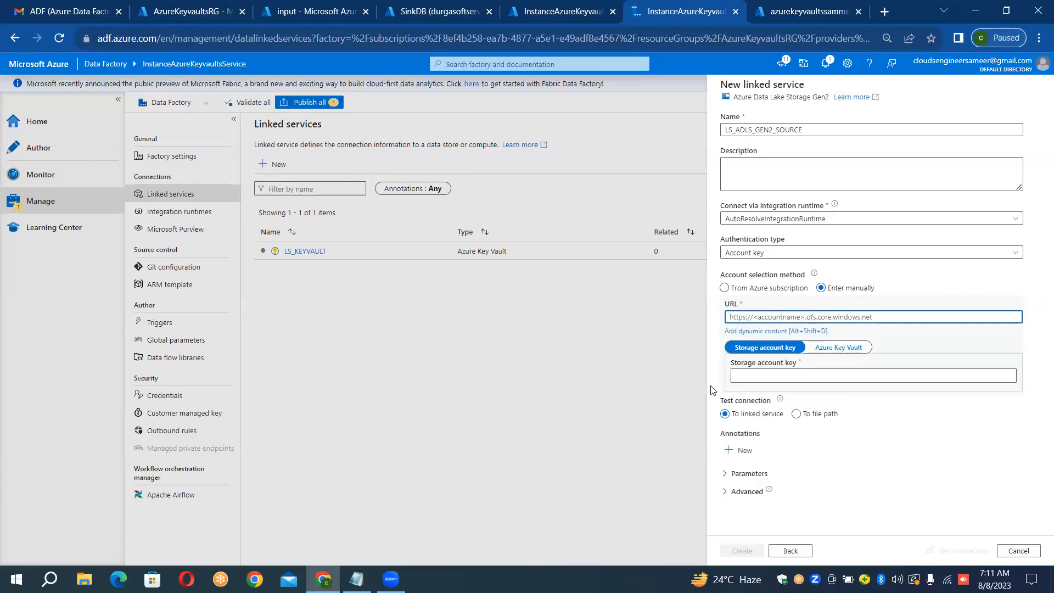
text(htt)
text(pa)
text(s)
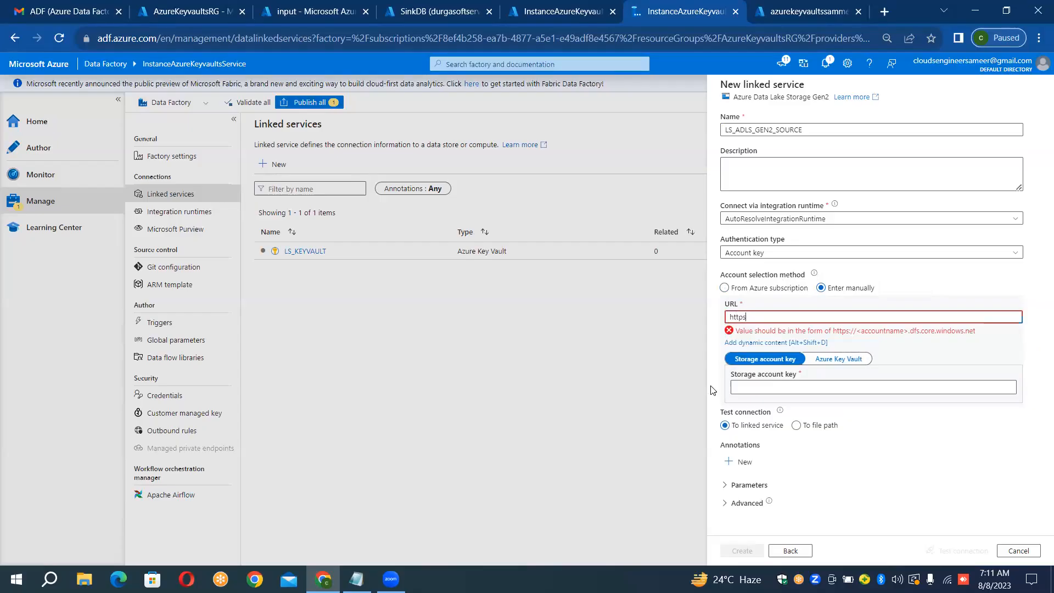
text(://)
Copy the storage account name sourcekeyvaults from its containers page in the Azure portal and return to the Data Factory linked service form.
click(346, 14)
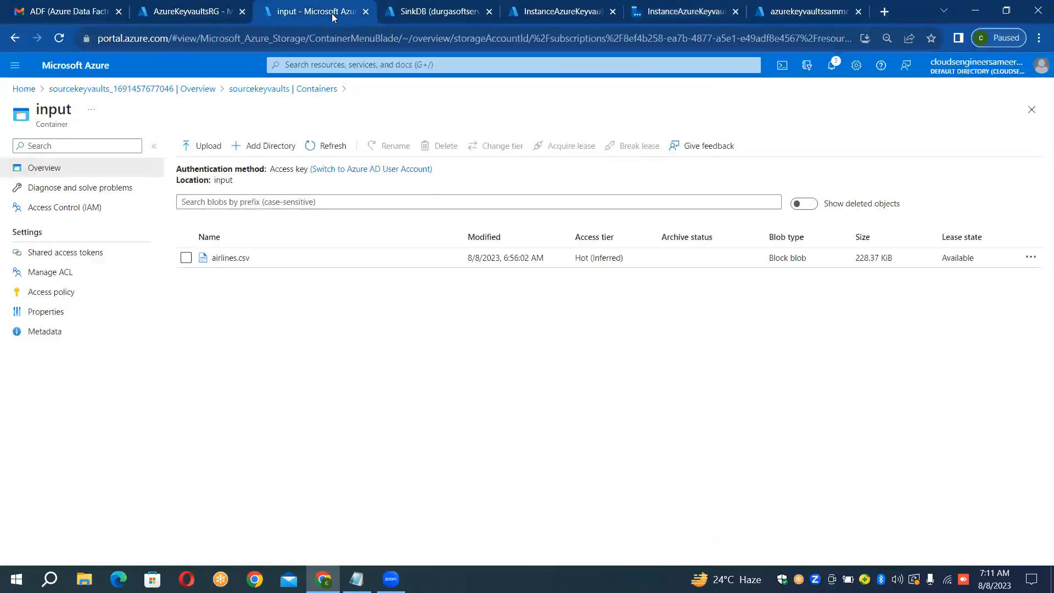
click(279, 94)
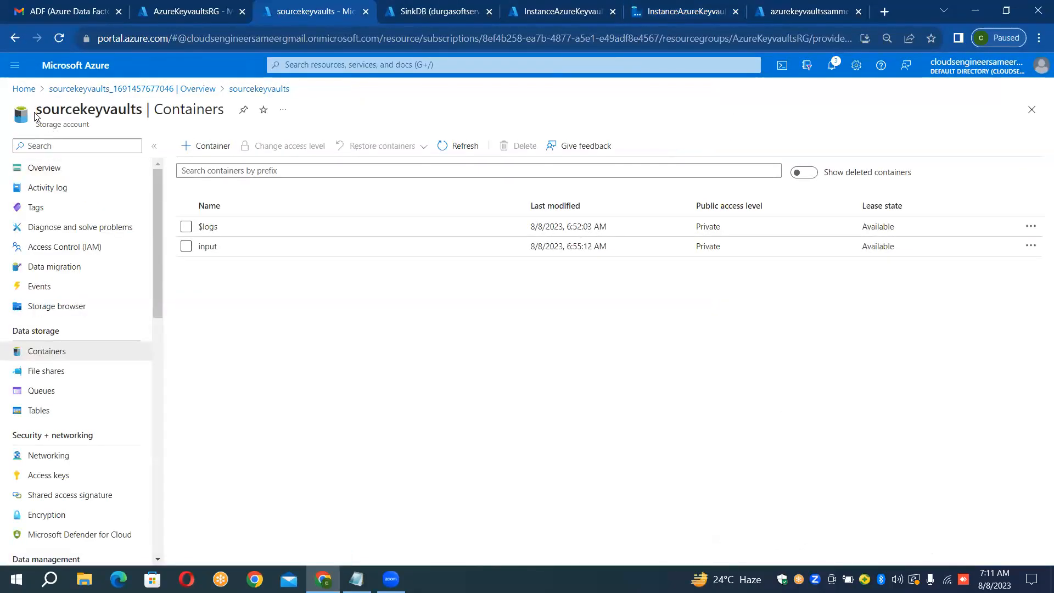
drag(36, 109, 146, 108)
key(ctrl+c)
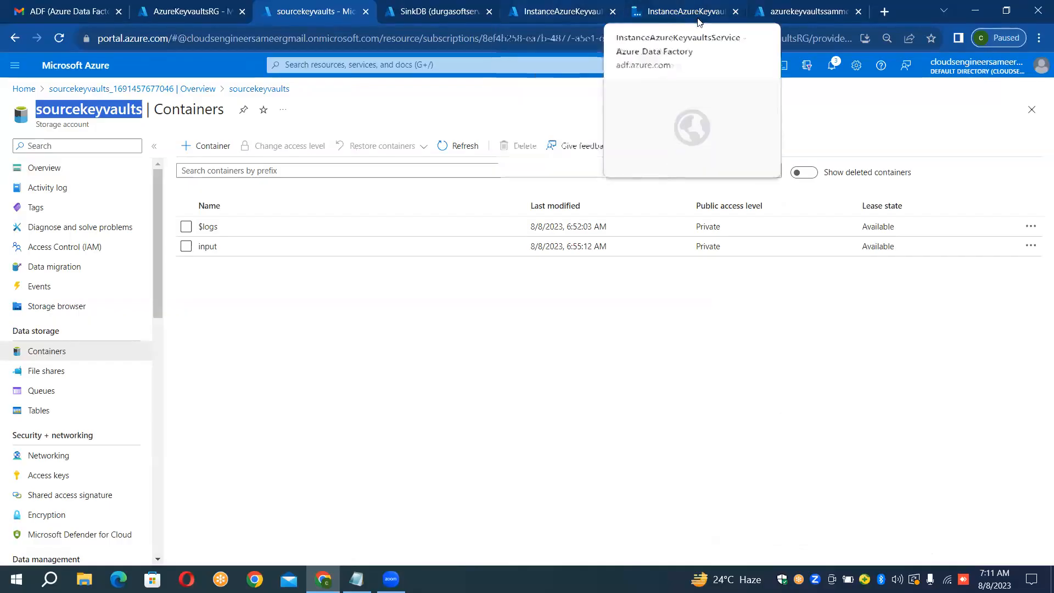
click(796, 11)
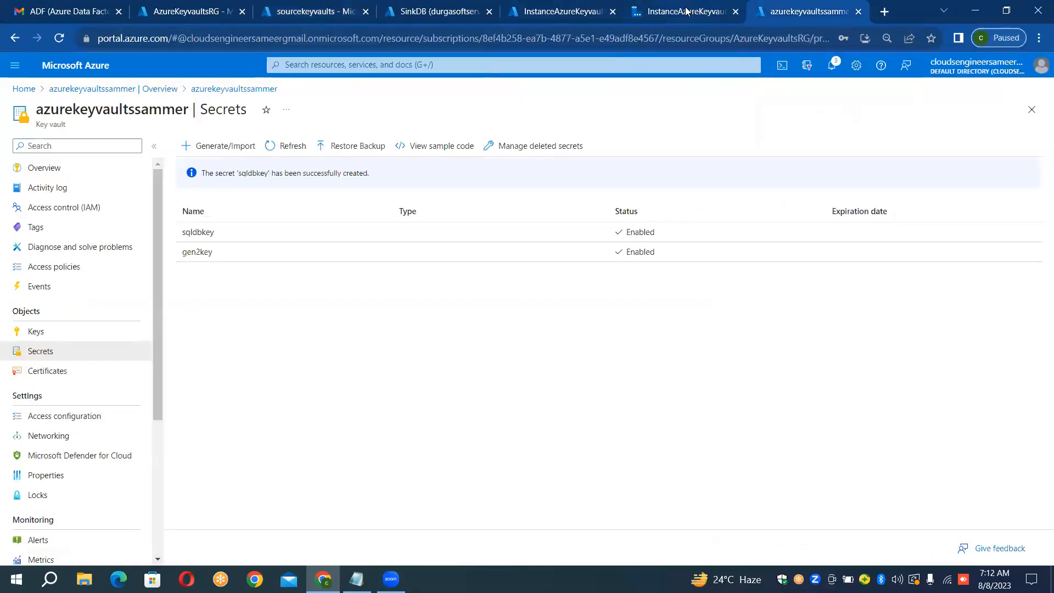
click(688, 11)
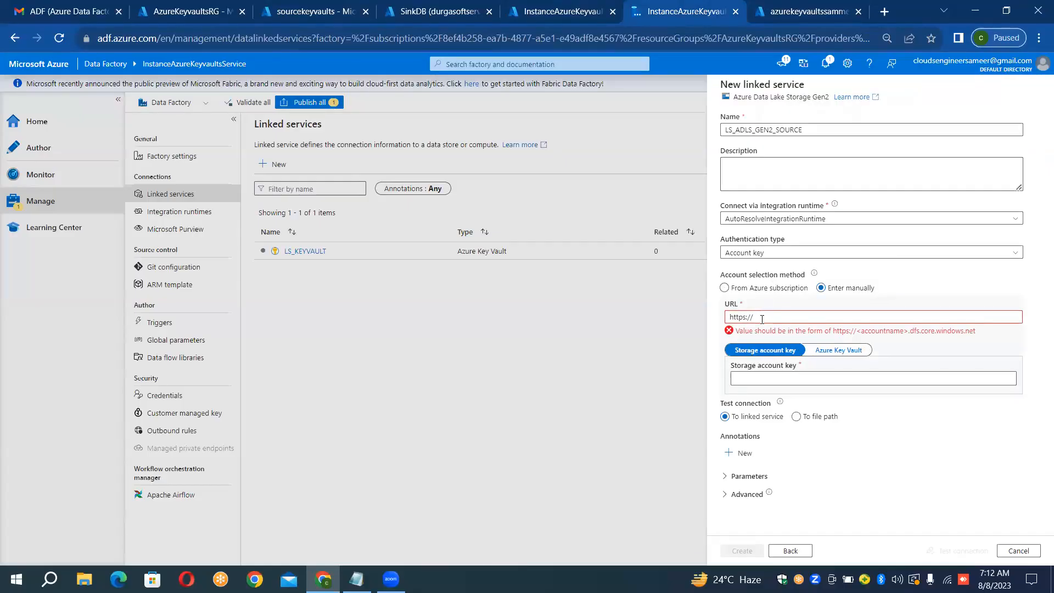
triple_click(762, 319)
click(762, 319)
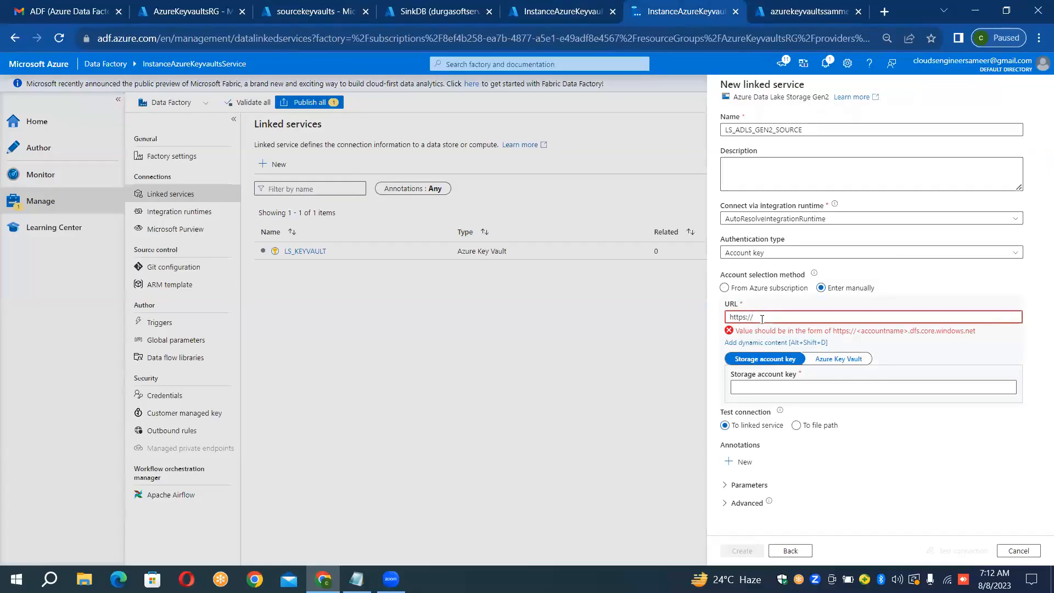
key(ctrl+v)
text(.dfs.core)
text(.windows.net)
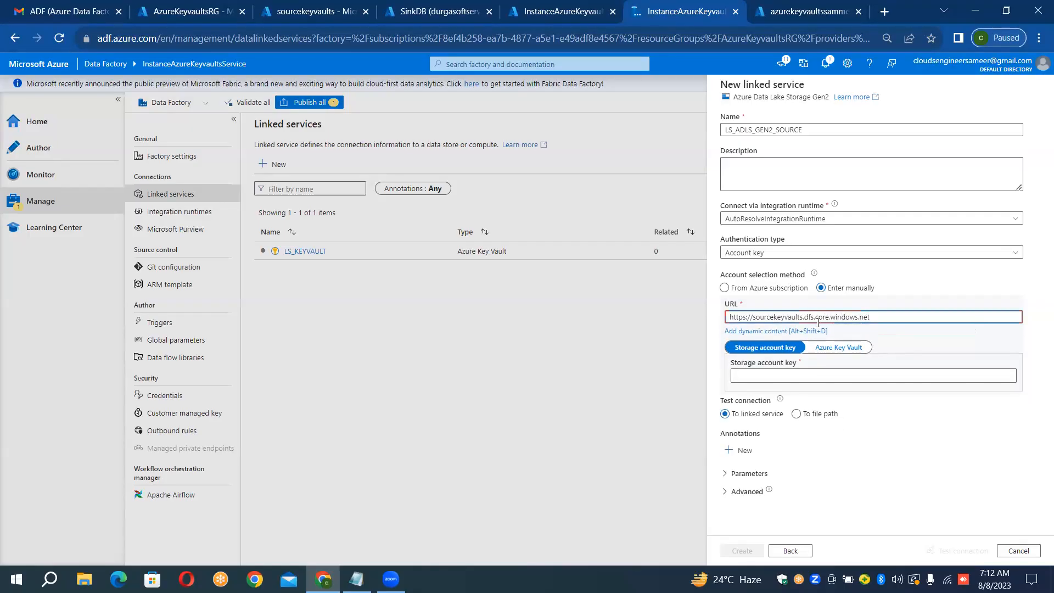
Have the storage account key come from Azure Key Vault, using the LS_KEYVAULT linked service and the gen2key secret.
click(833, 348)
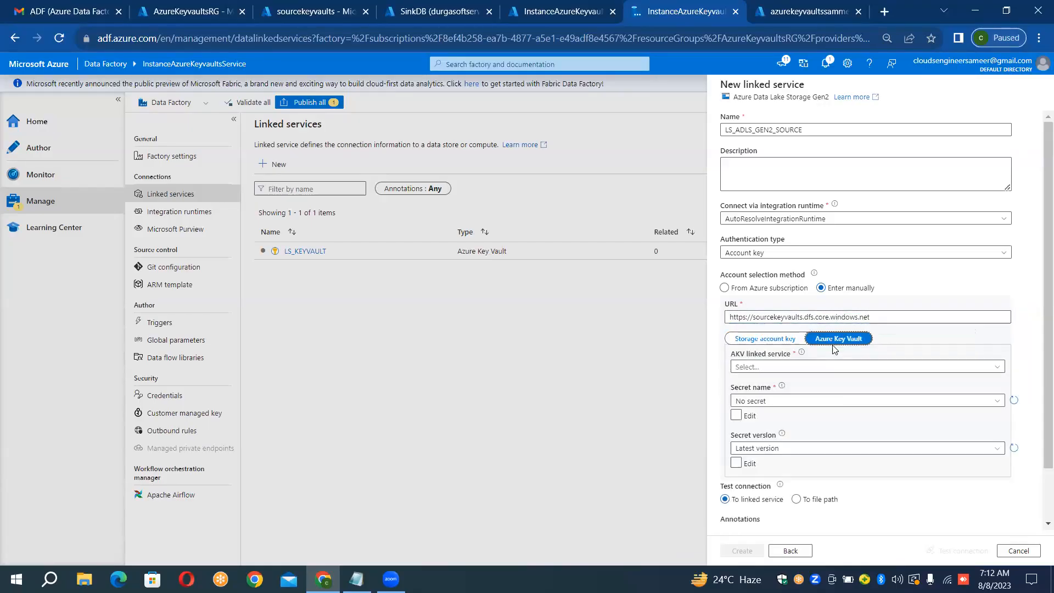
click(820, 369)
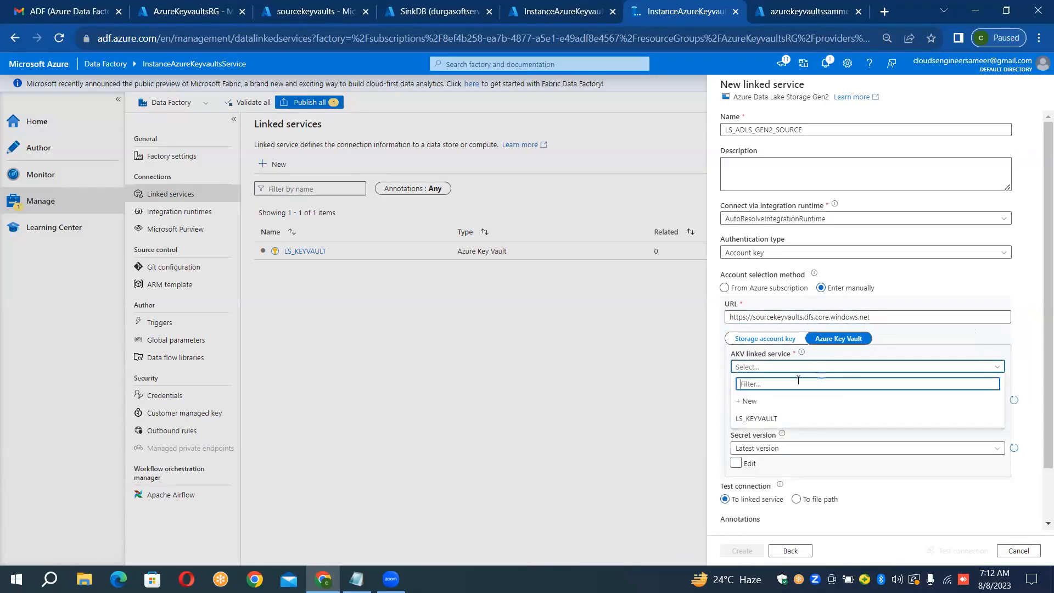
click(756, 419)
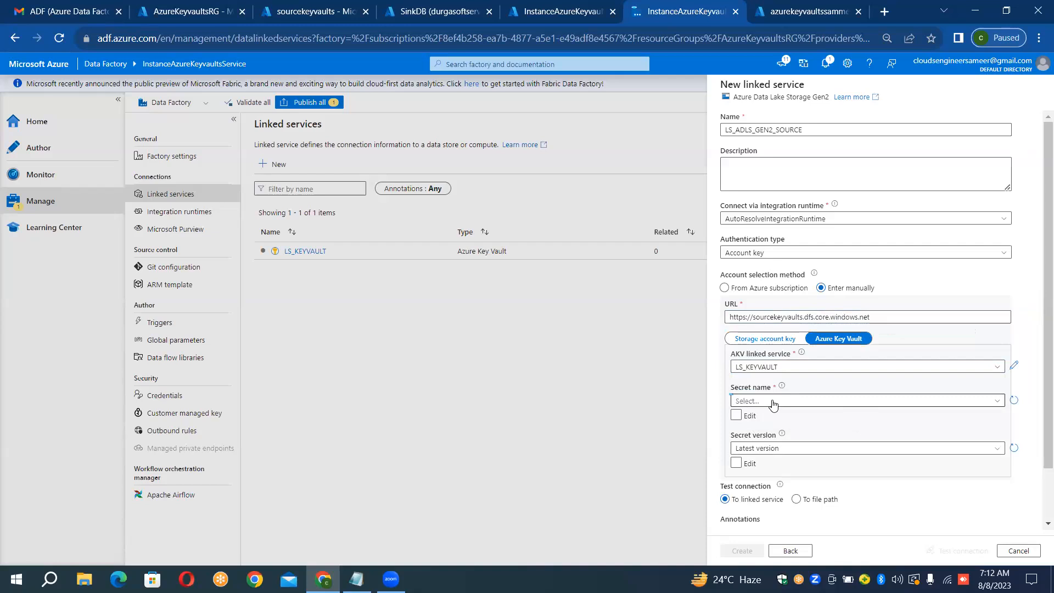
click(773, 401)
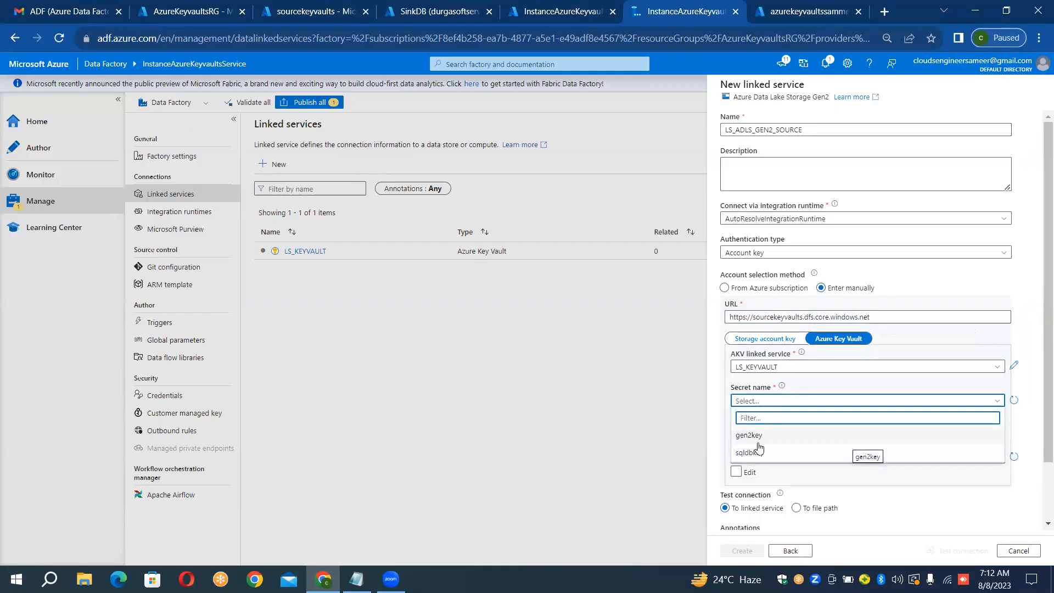
click(761, 437)
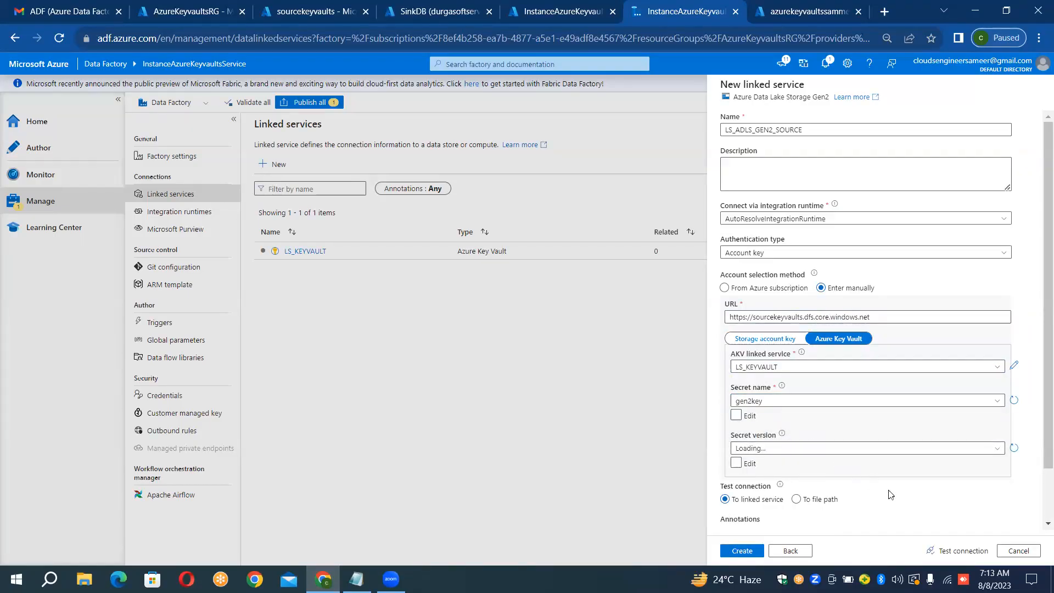
Test the Data Lake Storage Gen2 linked service's connection and create it.
drag(1039, 430, 1040, 505)
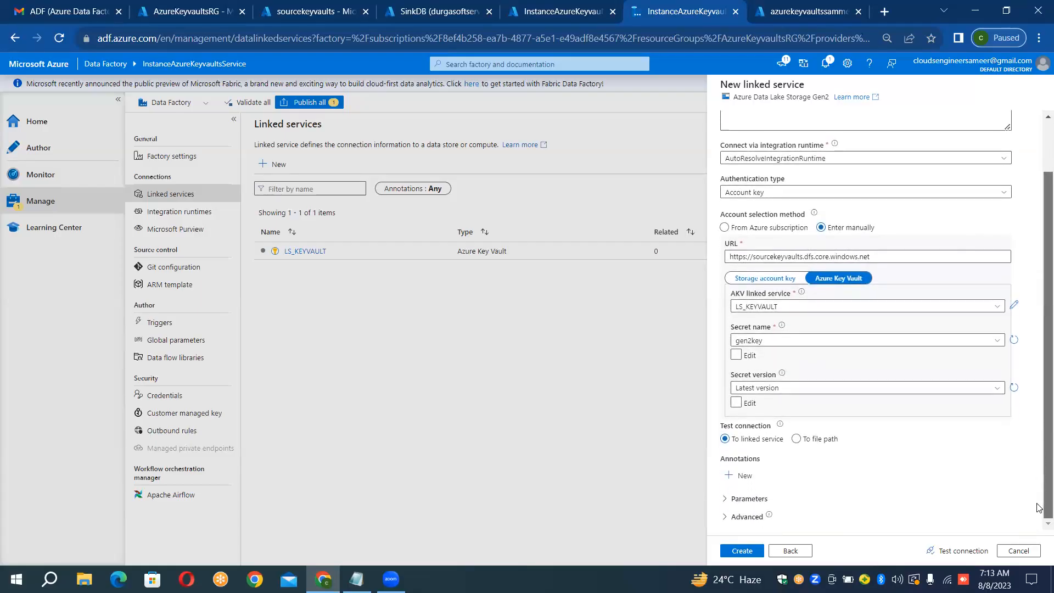
click(962, 552)
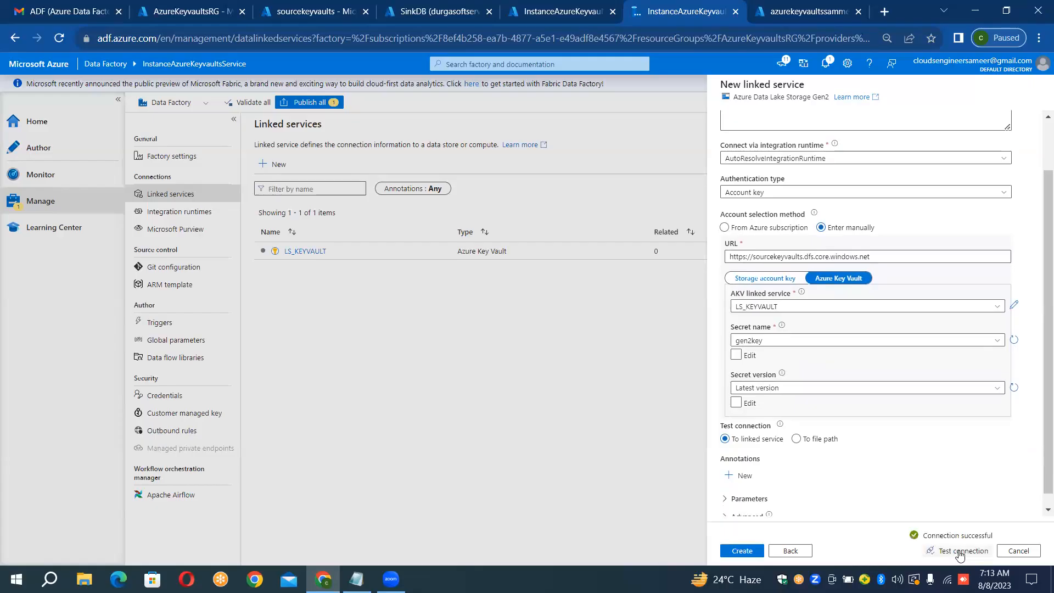
click(742, 551)
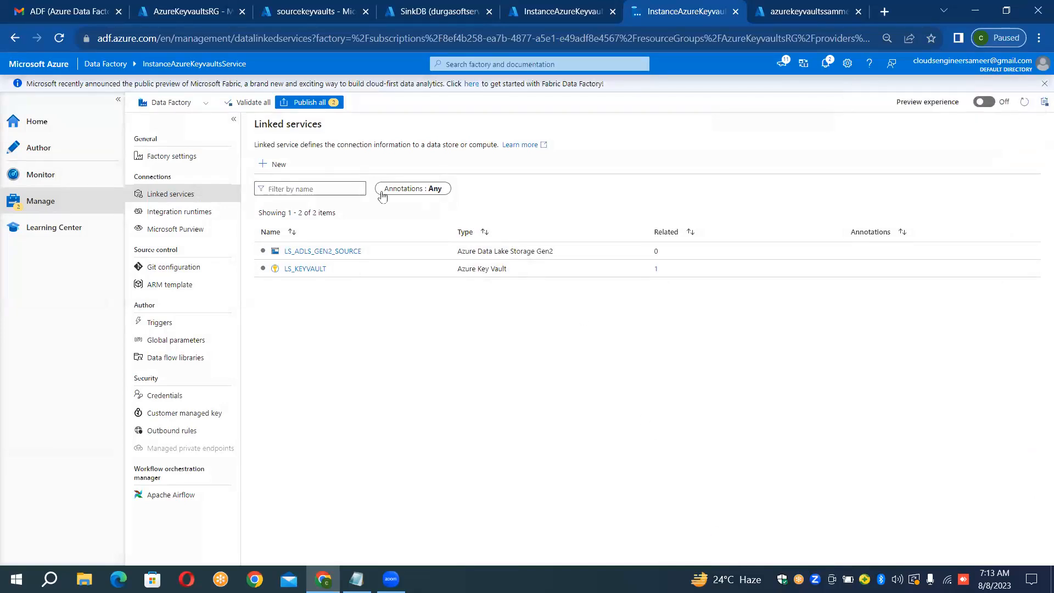
Start a new Azure SQL Database linked service and name it LS_SQLDB_SINK.
click(276, 171)
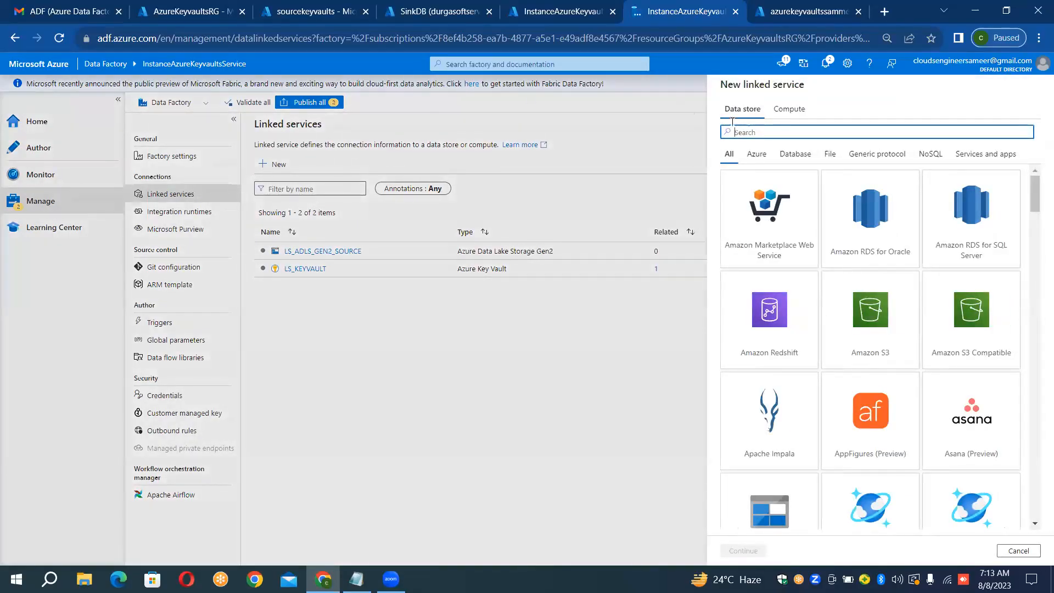
text(sql)
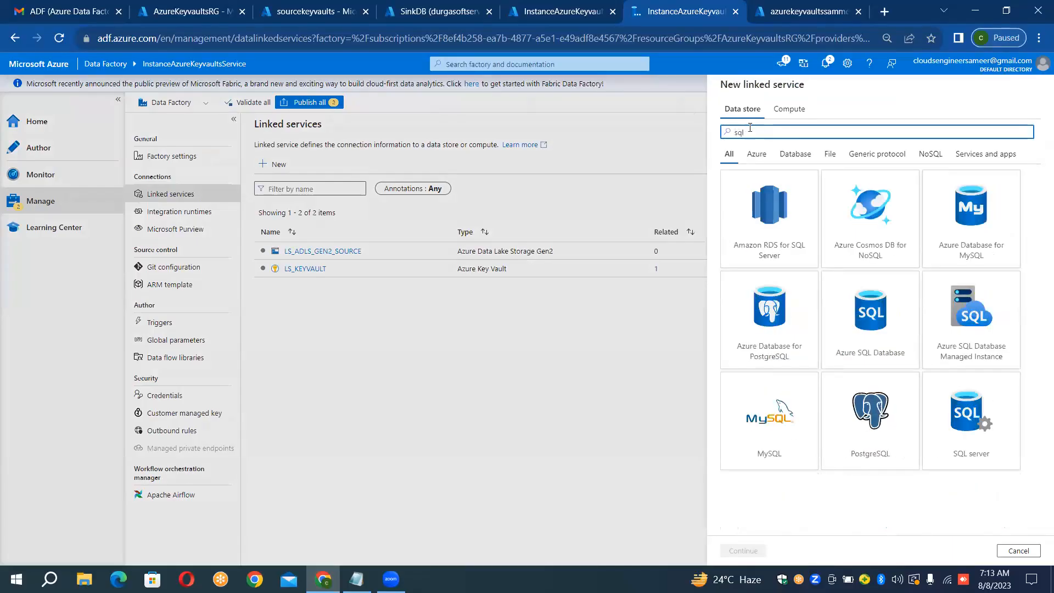
double_click(877, 297)
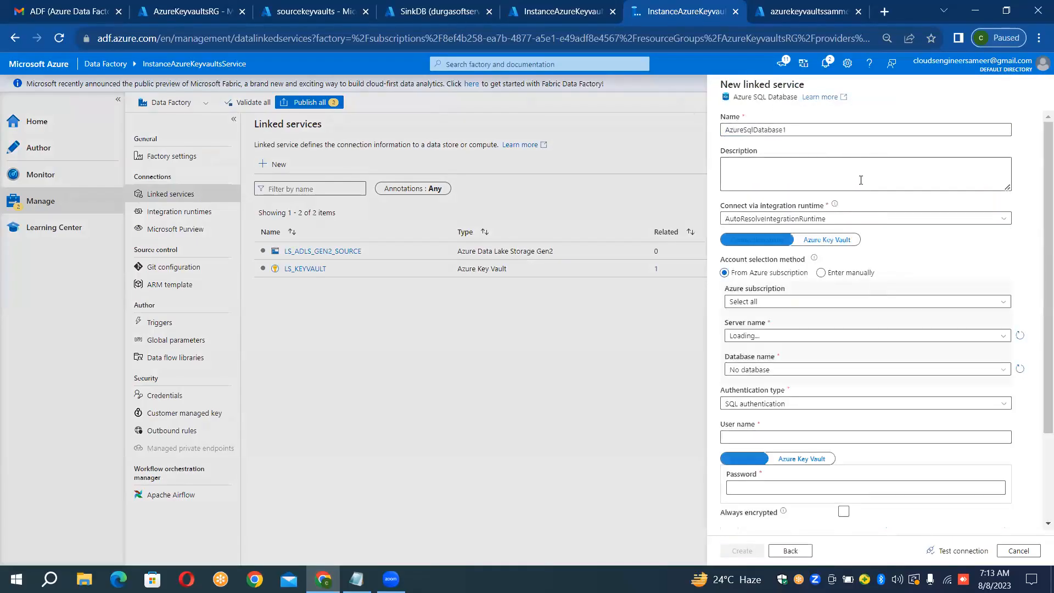
click(850, 129)
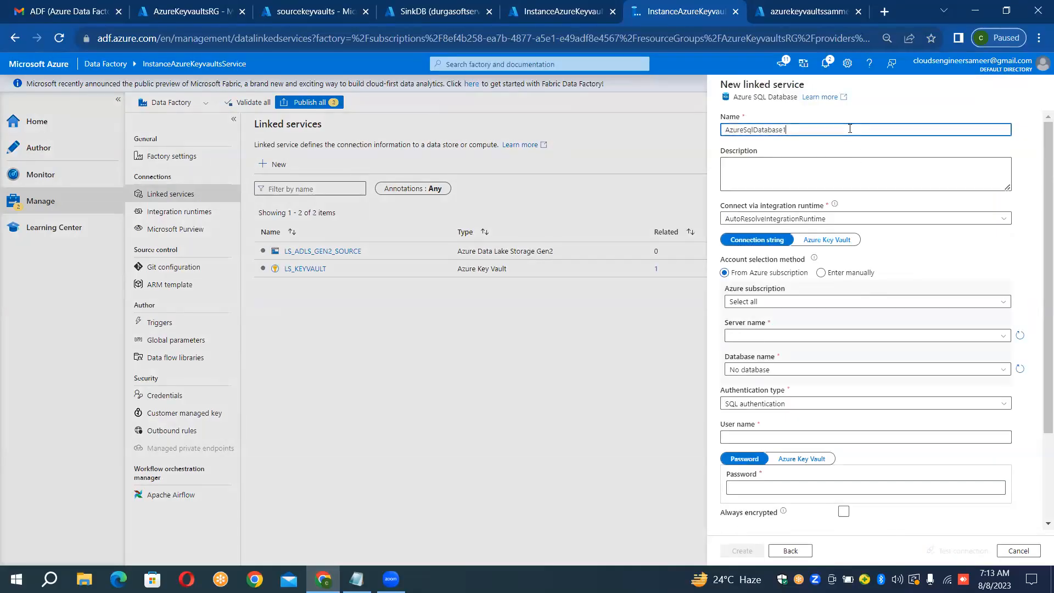
key(ctrl+a)
key(BackSpace)
text(LS_SQL)
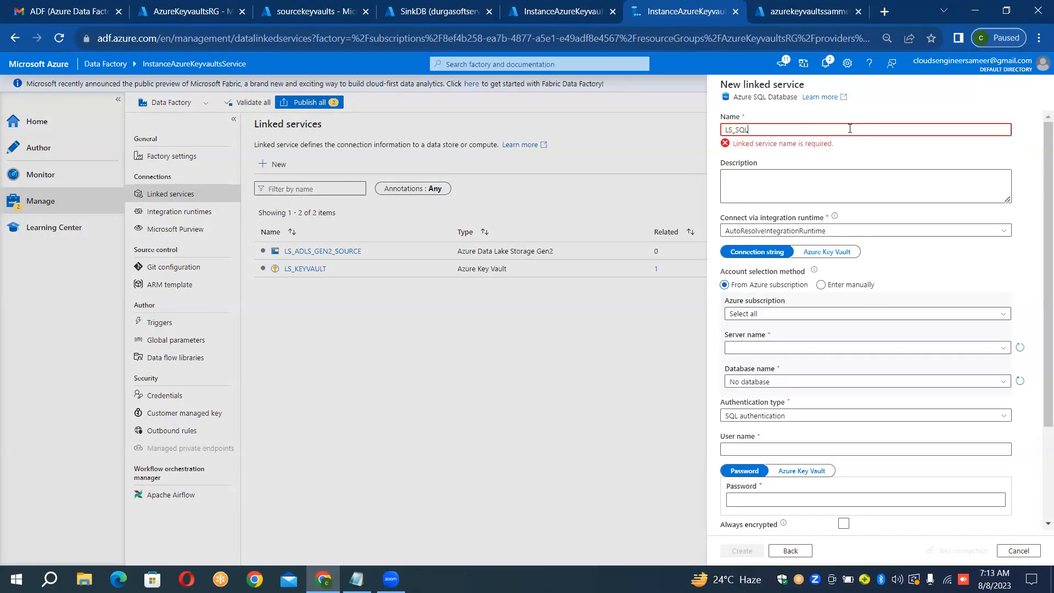
text(DB_SINK)
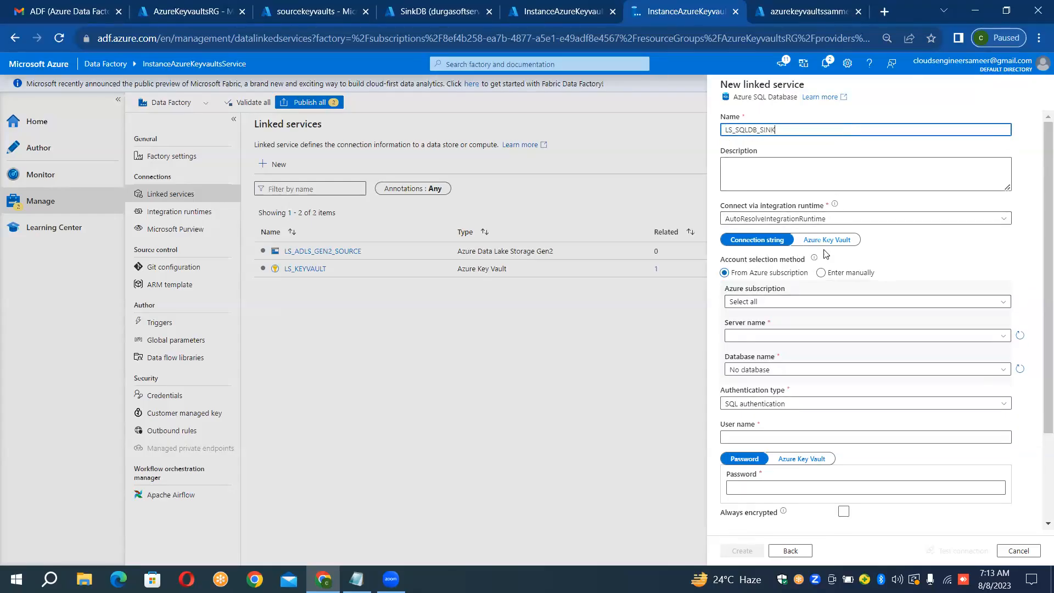
Have the SQL connection string come from Azure Key Vault, using LS_KEYVAULT and the latest version of the sqldbkey secret.
click(826, 242)
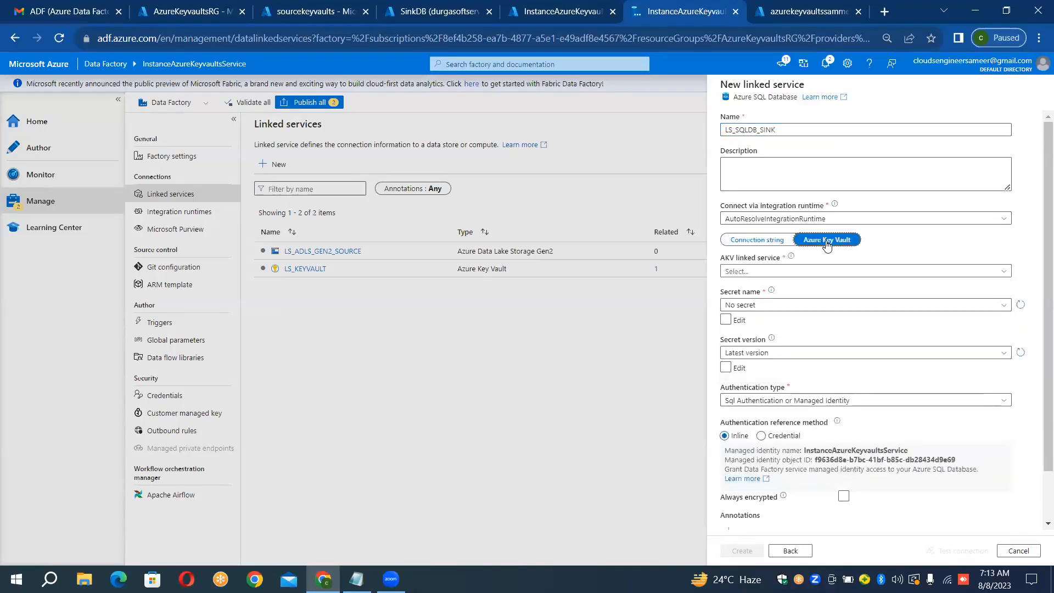
click(824, 273)
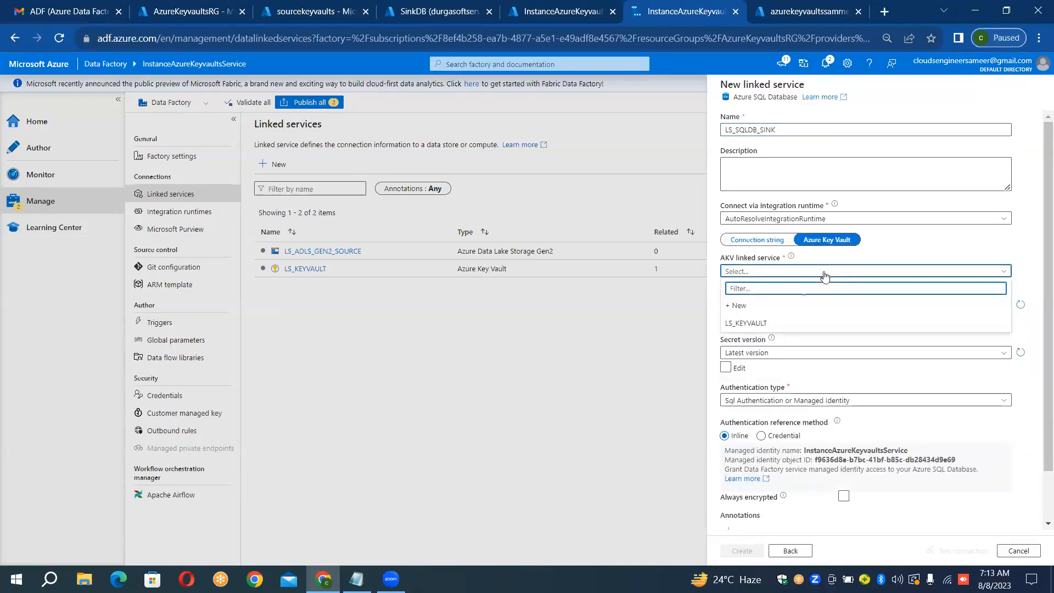
click(768, 323)
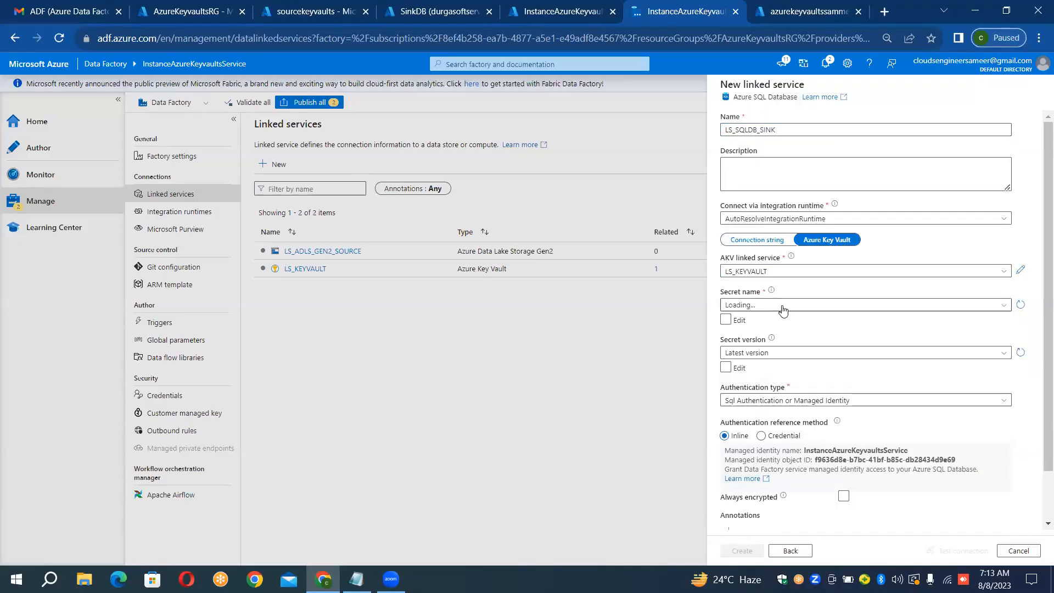
click(783, 305)
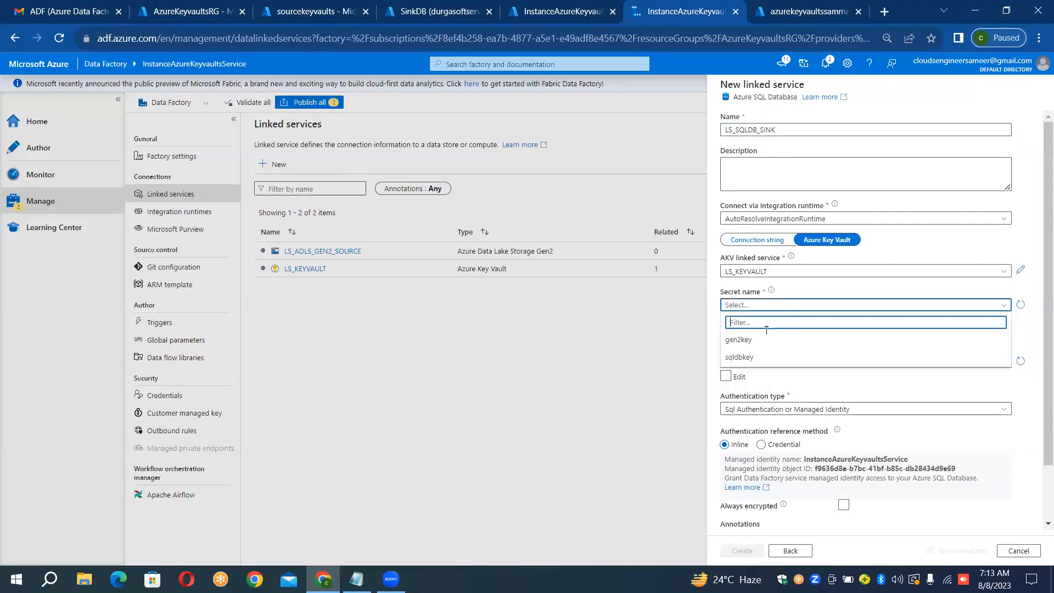
click(756, 358)
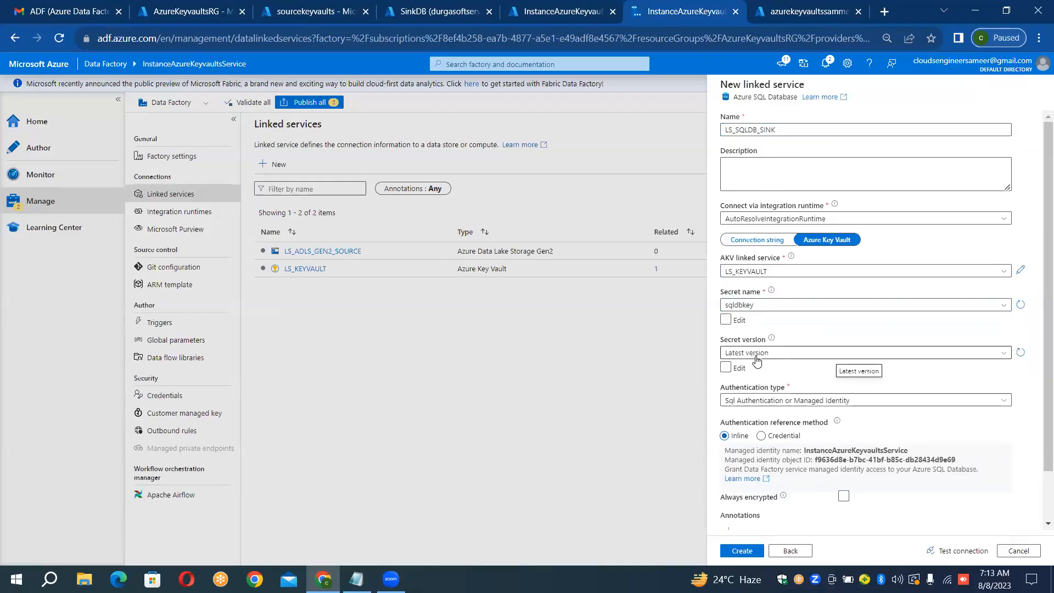
click(756, 354)
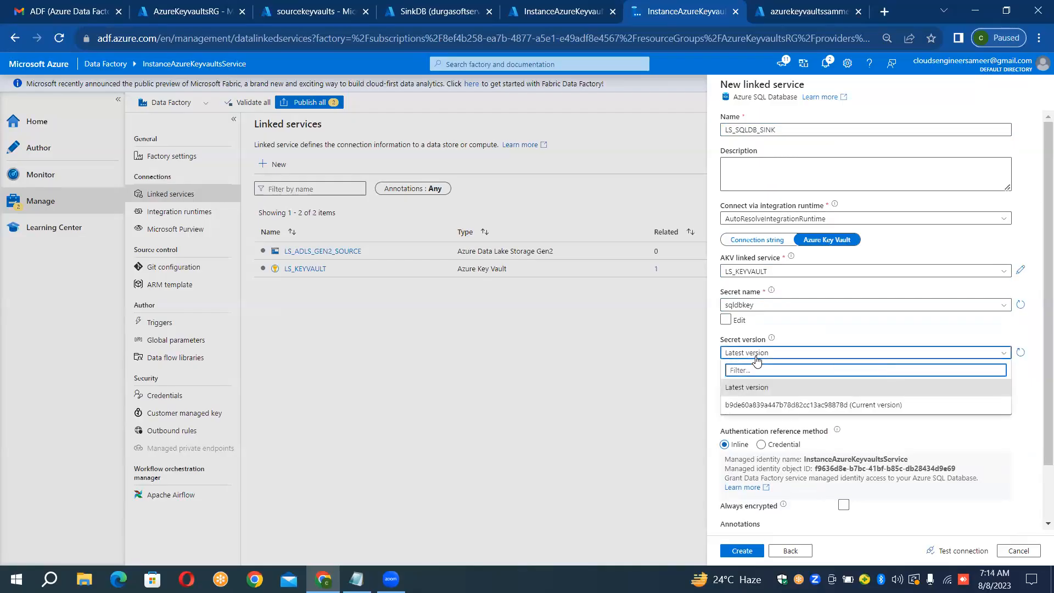
click(756, 356)
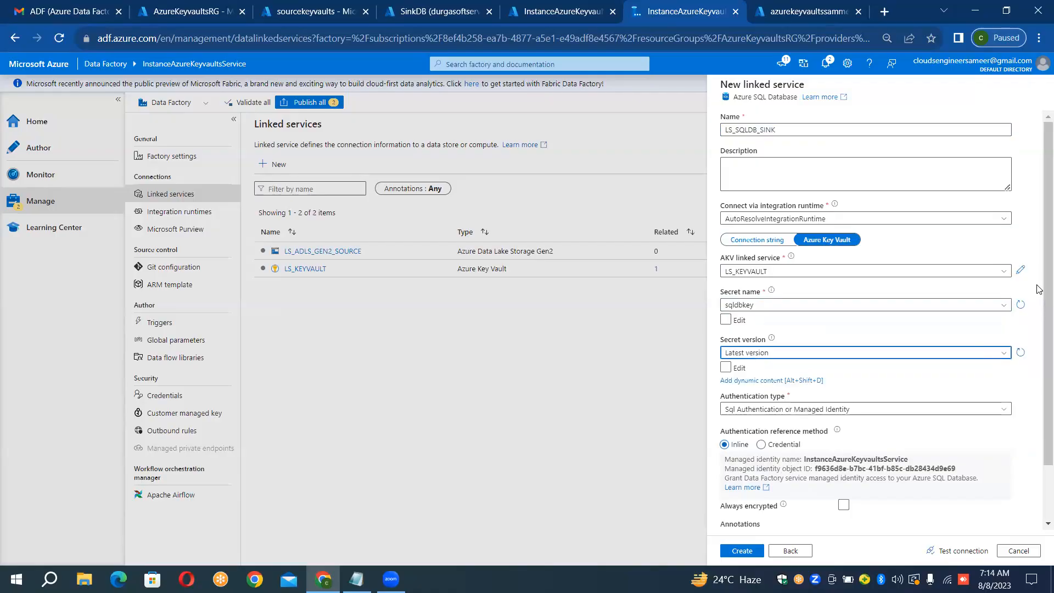
Compare the Azure SQL Database linked service's connection string settings with its Azure Key Vault settings, ending on Azure Key Vault.
scroll(1039, 330, down, 2)
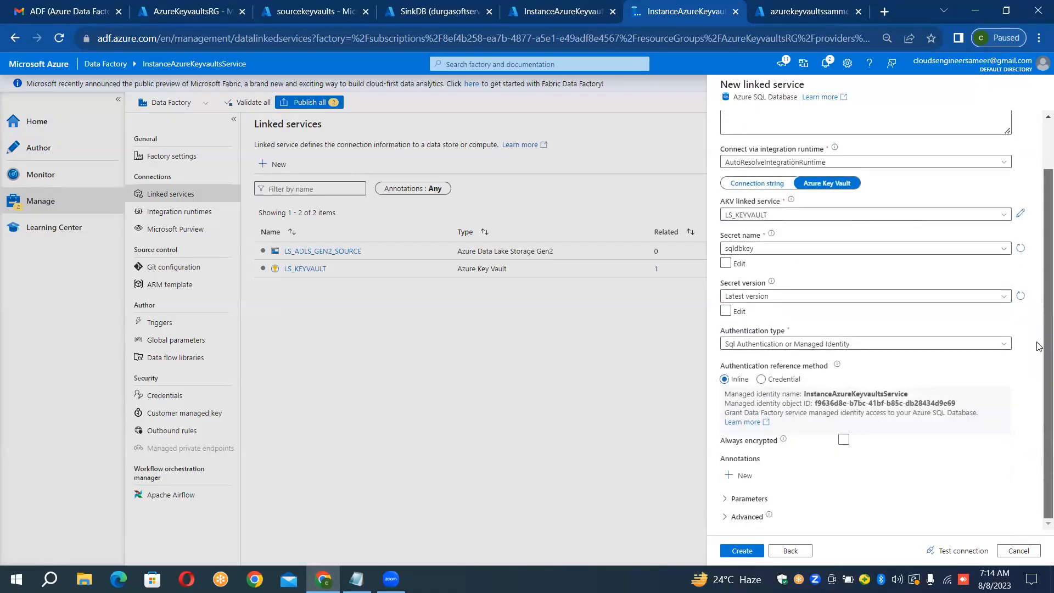
scroll(1039, 379, up, 2)
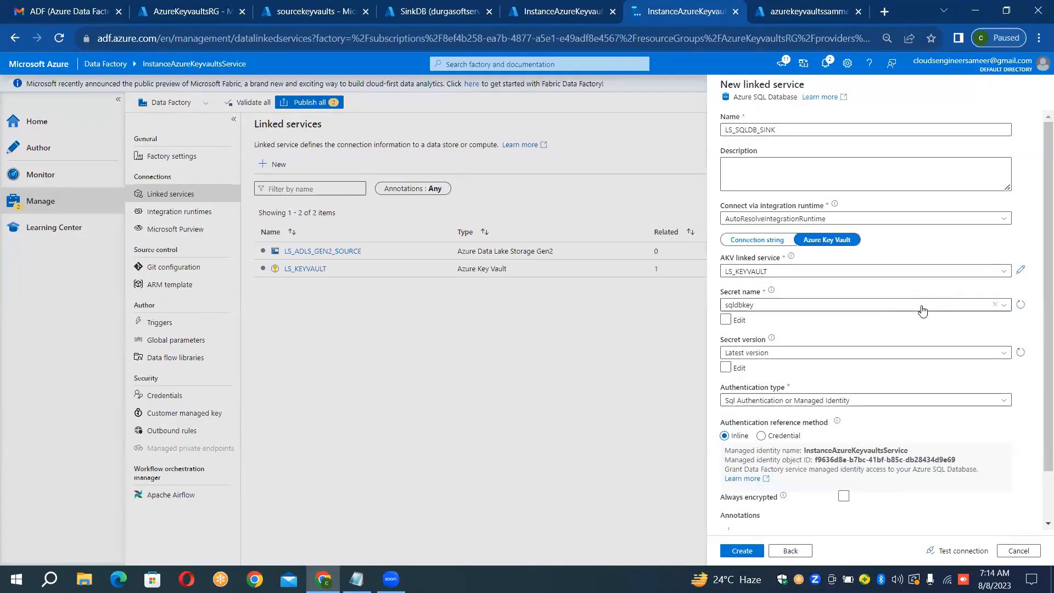
click(773, 242)
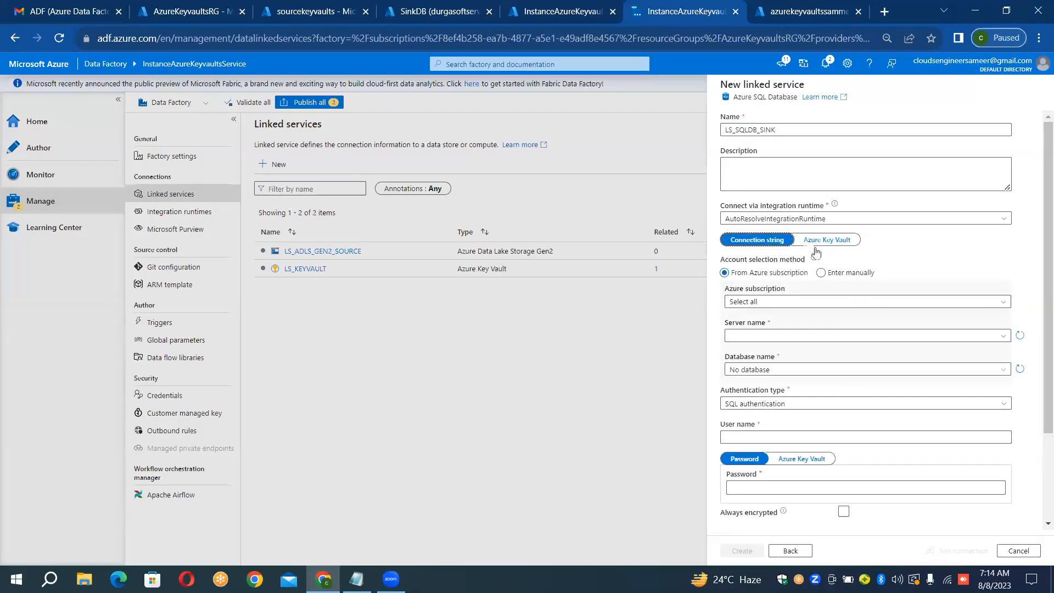
click(802, 302)
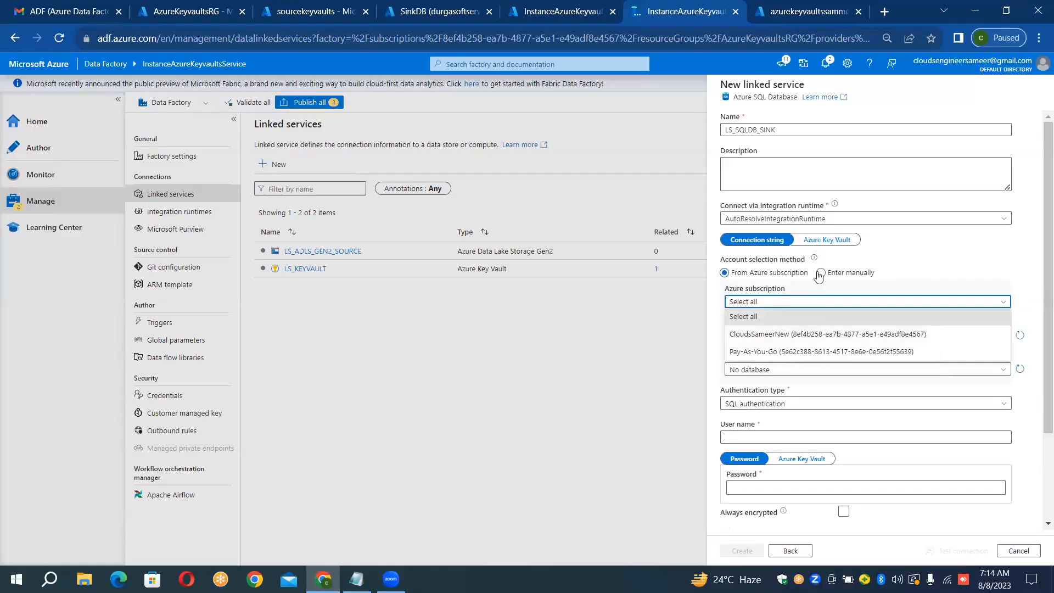
click(832, 240)
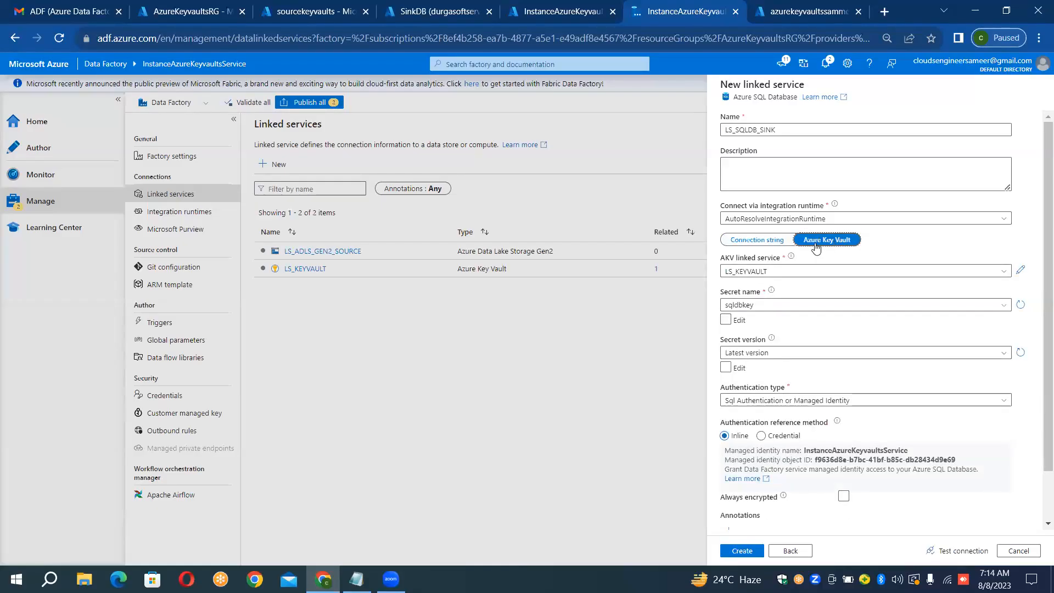
click(787, 242)
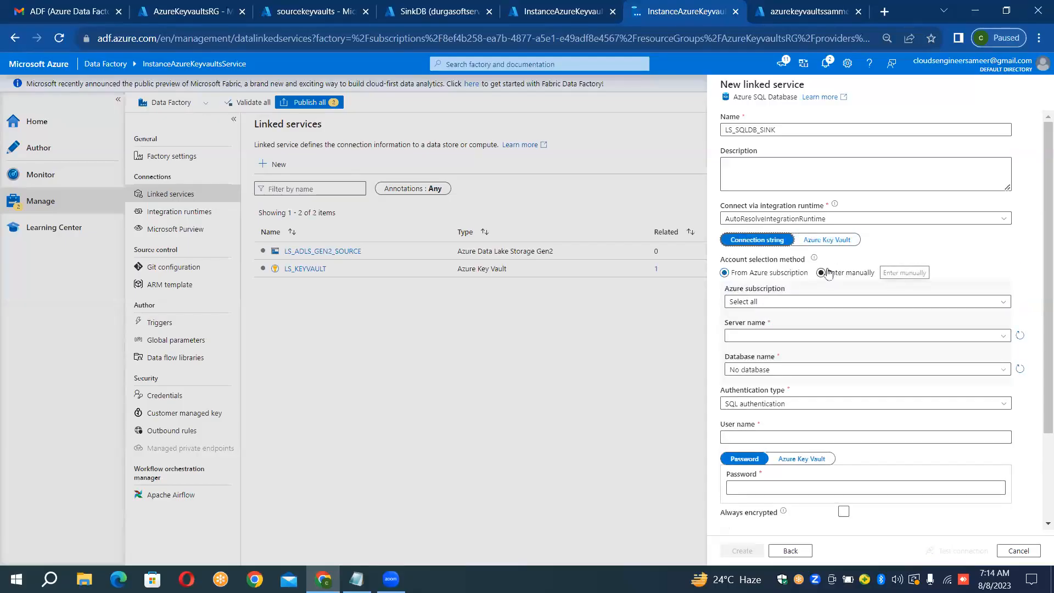
click(826, 242)
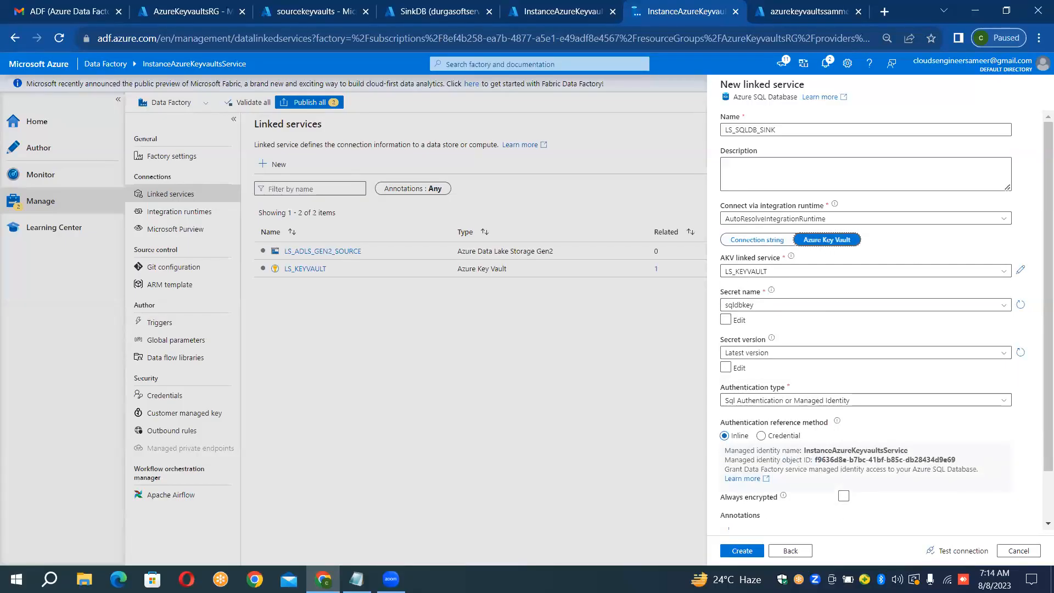
Test the connection of the LS_SQLDB_SINK linked service and create it.
click(963, 550)
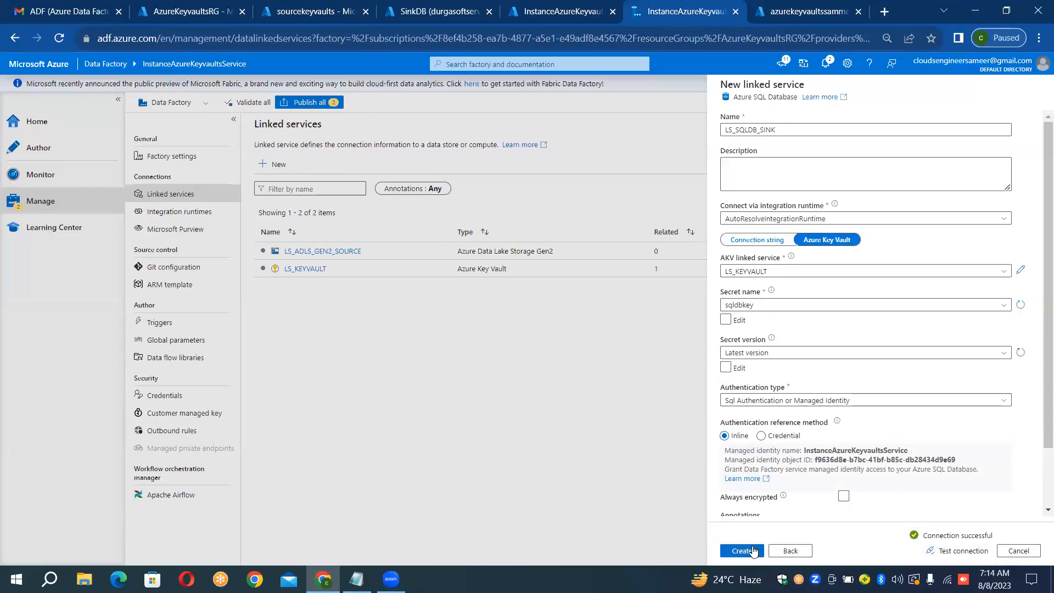
click(753, 552)
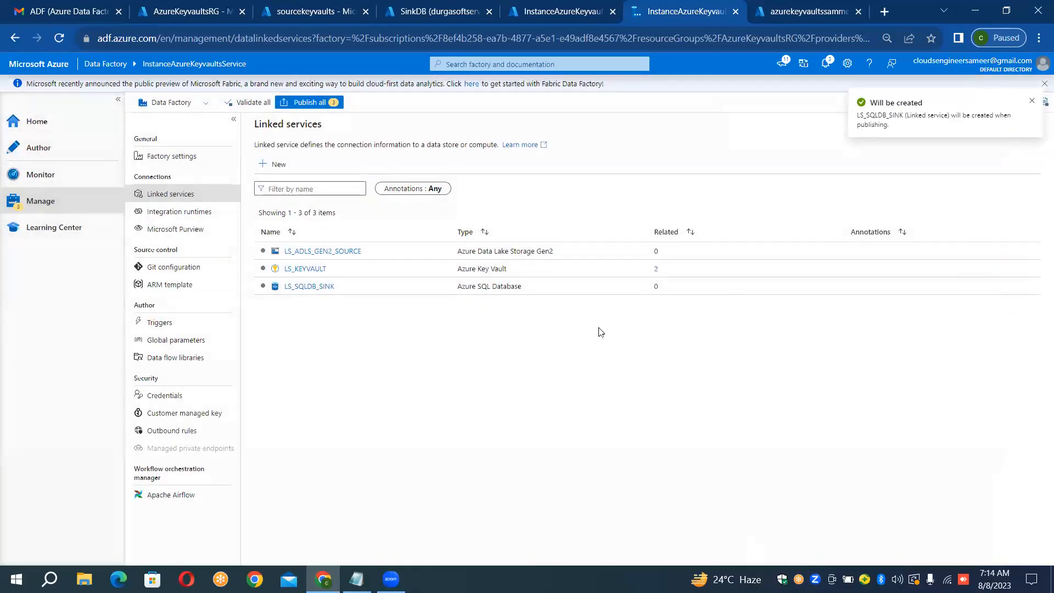
Create a new blank pipeline in the data factory's authoring area.
click(39, 148)
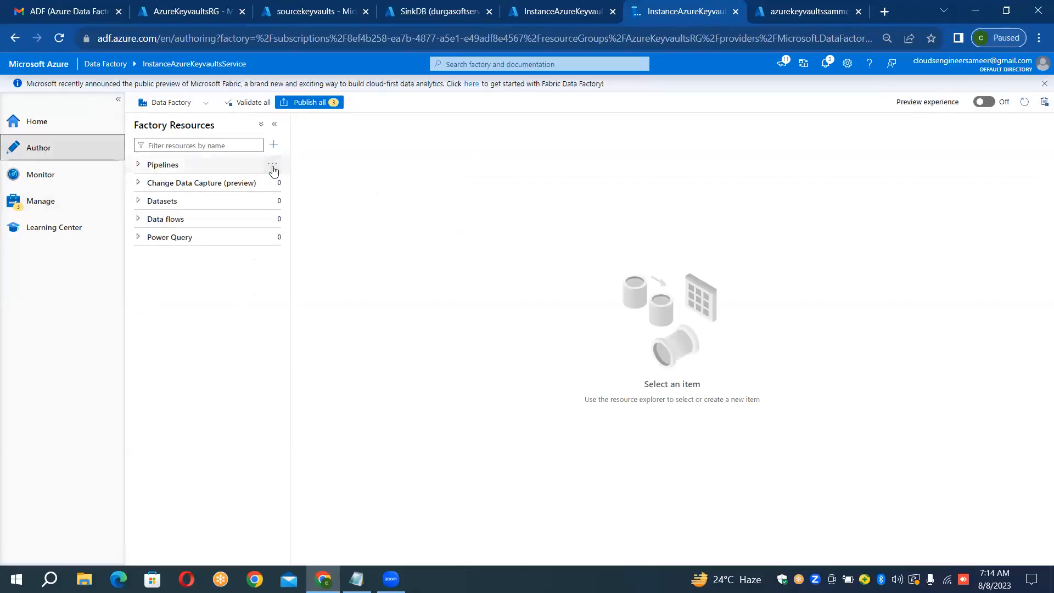
click(278, 165)
click(309, 183)
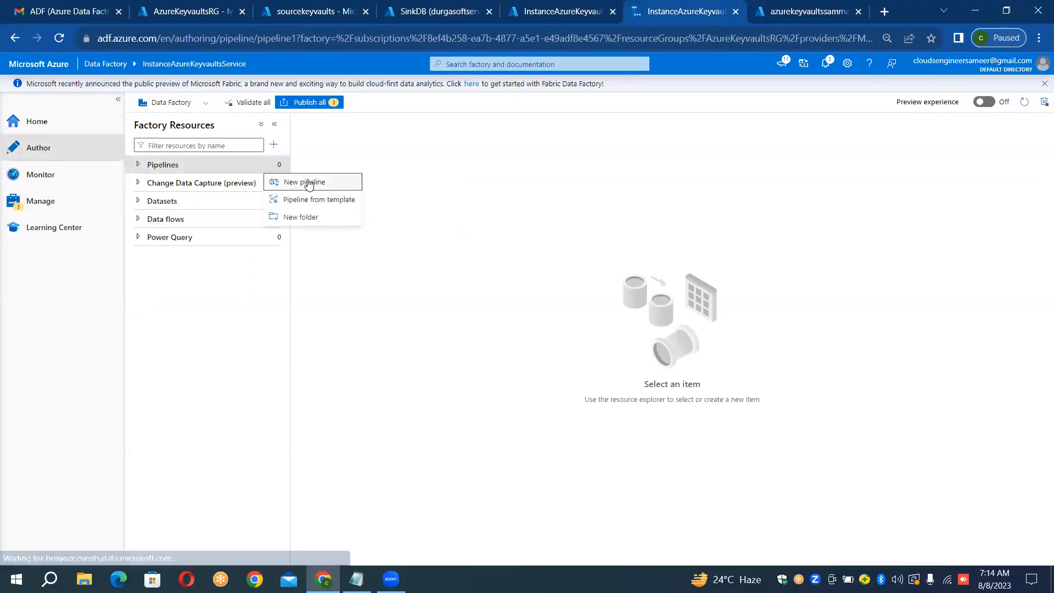
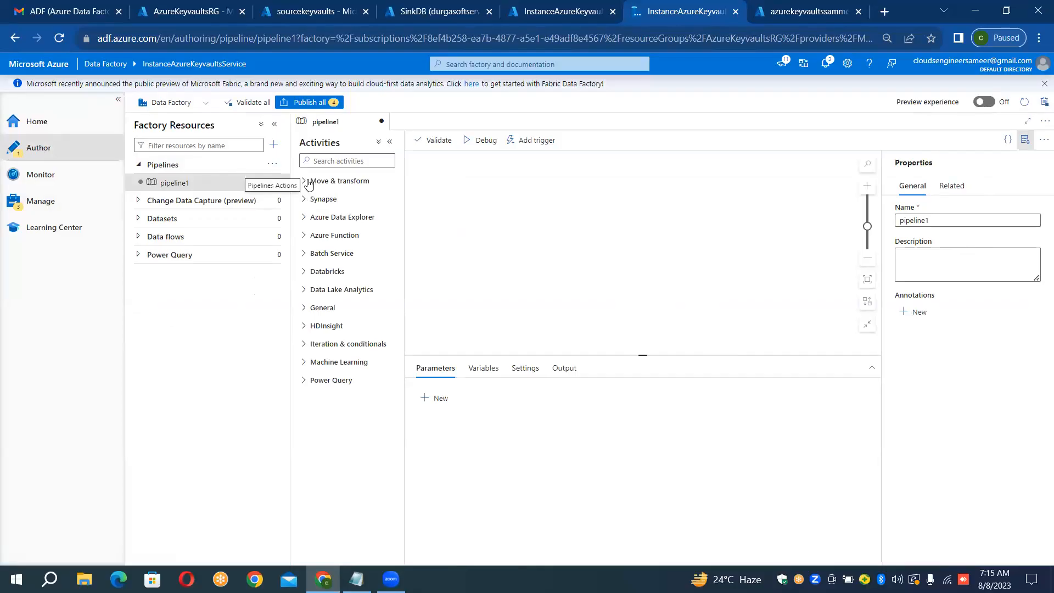
Rename the new pipeline to PL_KeyVaults and close its properties.
click(971, 219)
key(ctrl+a)
key(BackSpace)
text(PL)
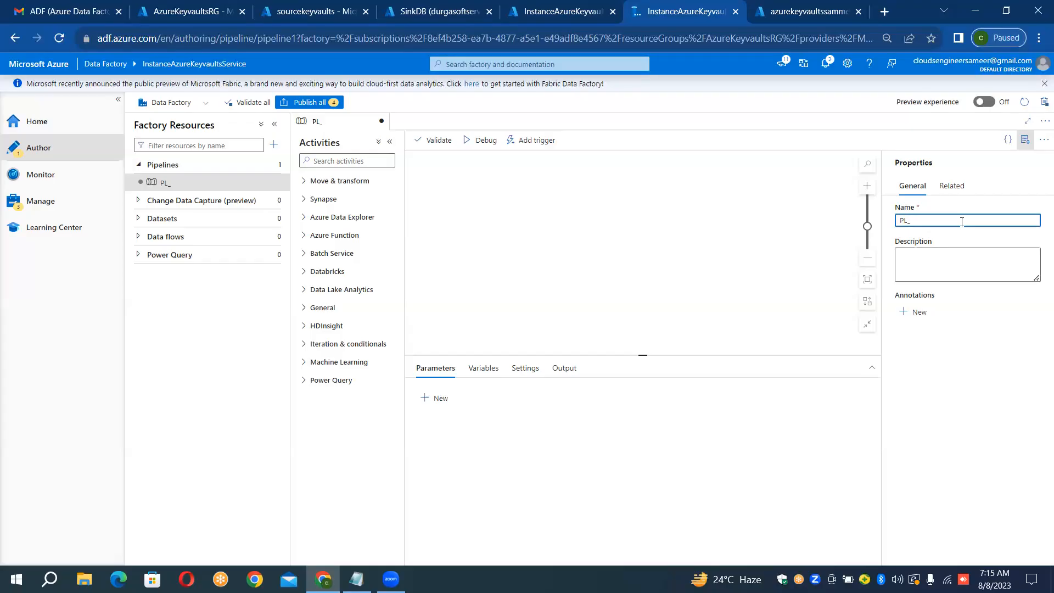
text(KeyVaults)
click(1025, 139)
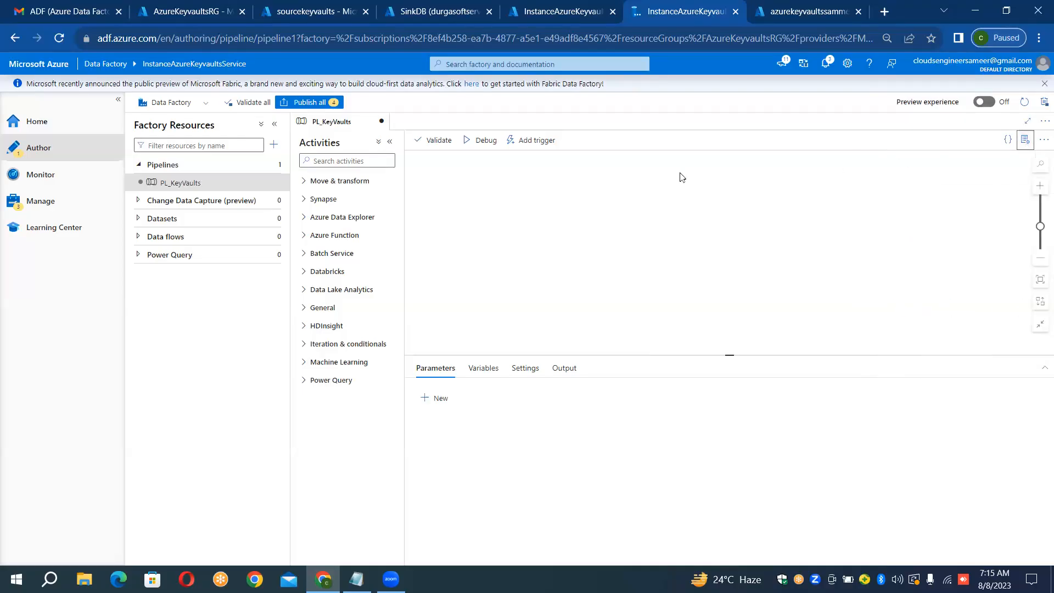
Add a Copy data activity from the Move & transform group to the PL_KeyVaults pipeline canvas.
click(337, 180)
drag(345, 197, 628, 235)
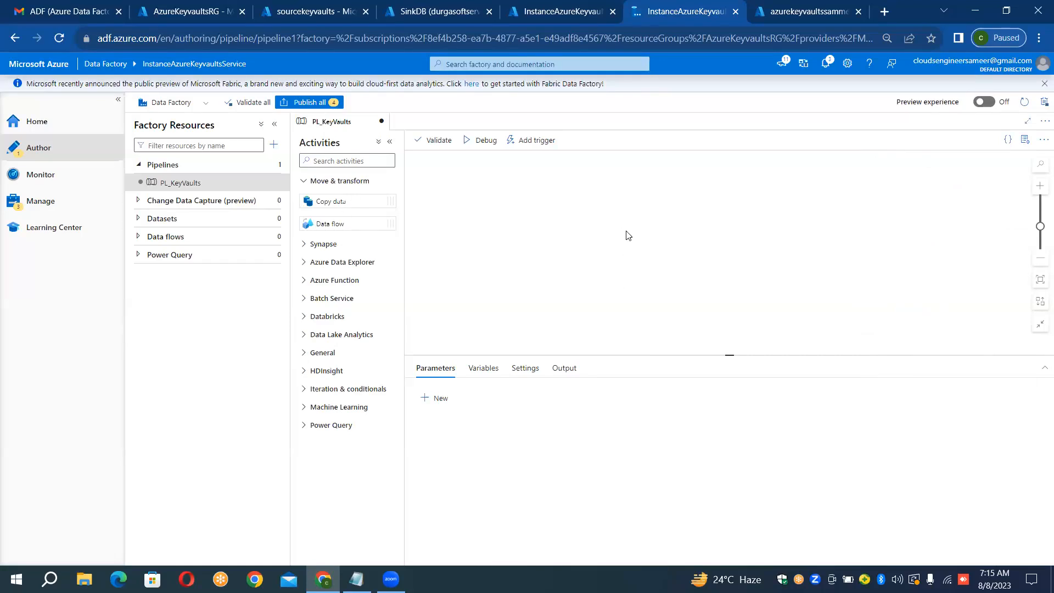
drag(322, 199, 578, 232)
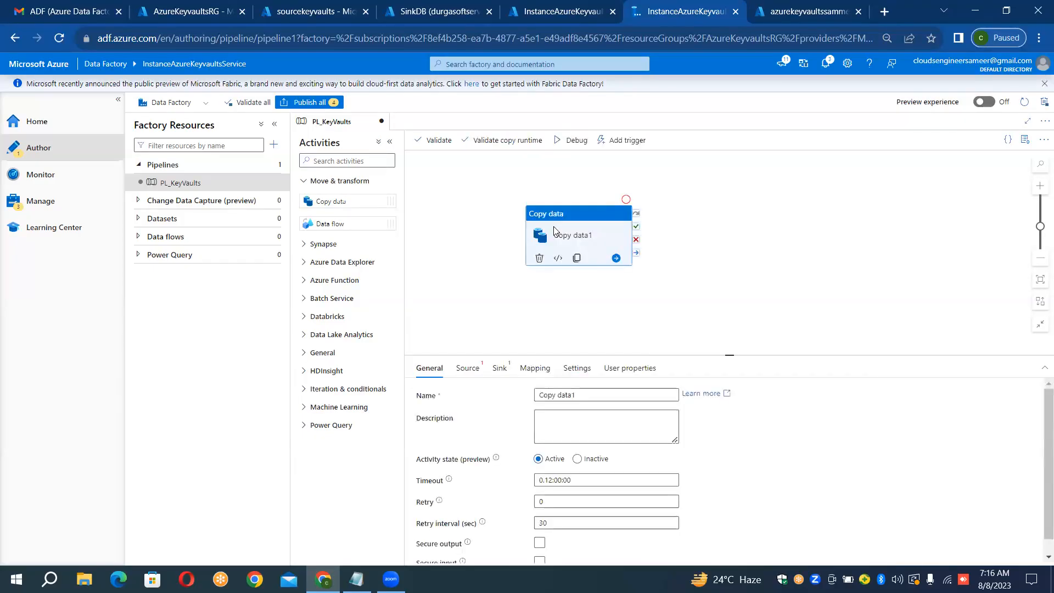
Start a new source dataset for the copy activity, using Azure Data Lake Storage Gen2 with the DelimitedText format.
click(465, 371)
click(580, 397)
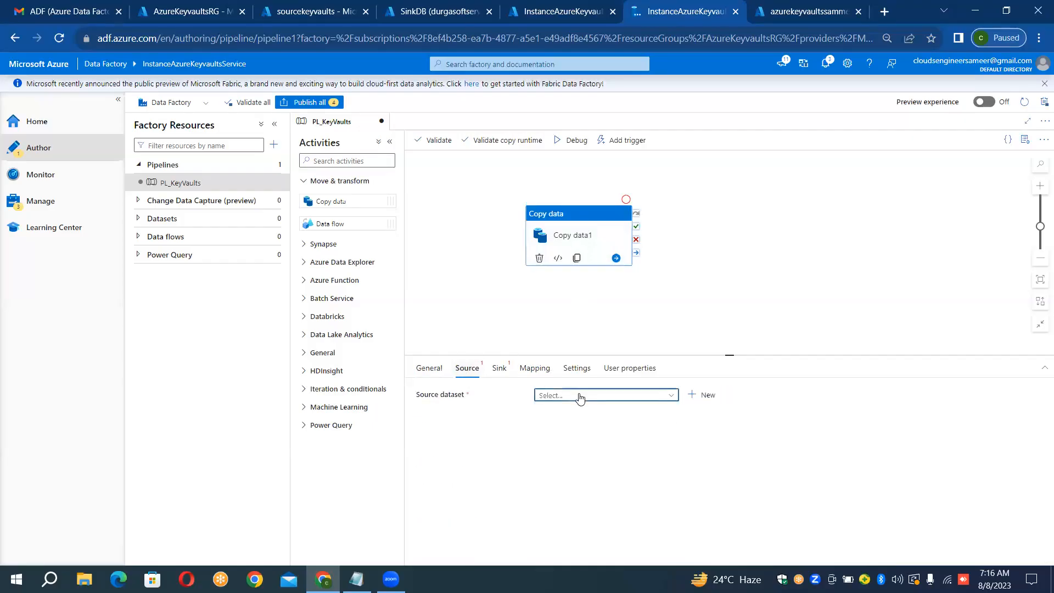
click(693, 395)
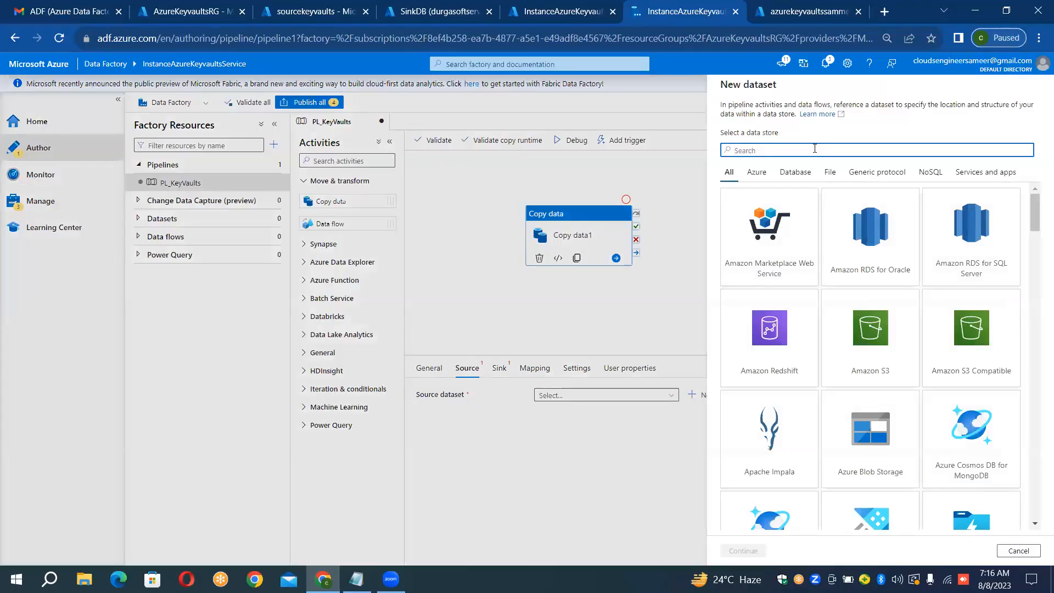
text(2)
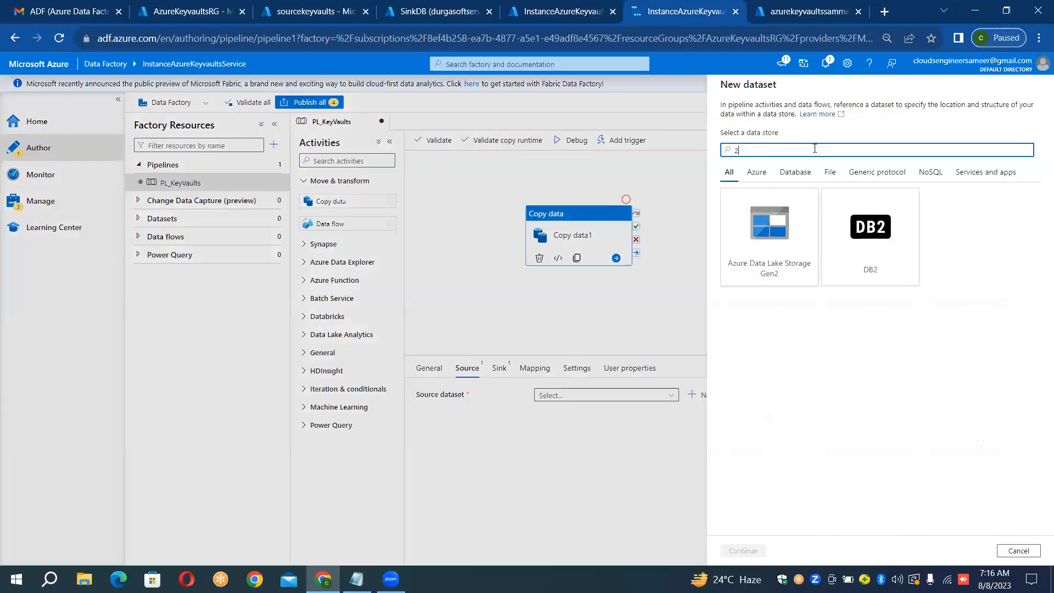
double_click(764, 232)
click(762, 234)
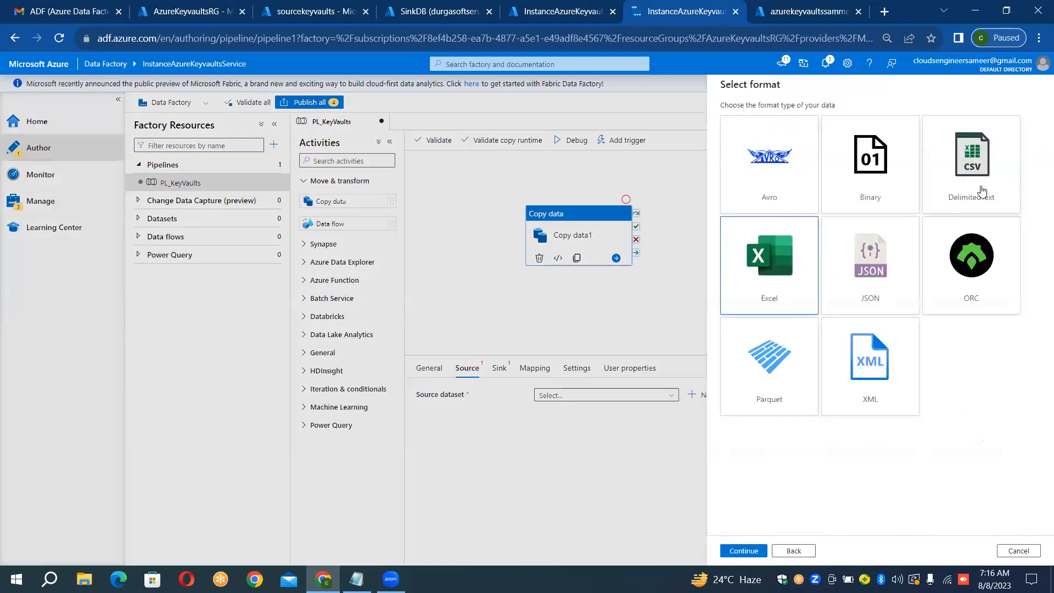
double_click(983, 191)
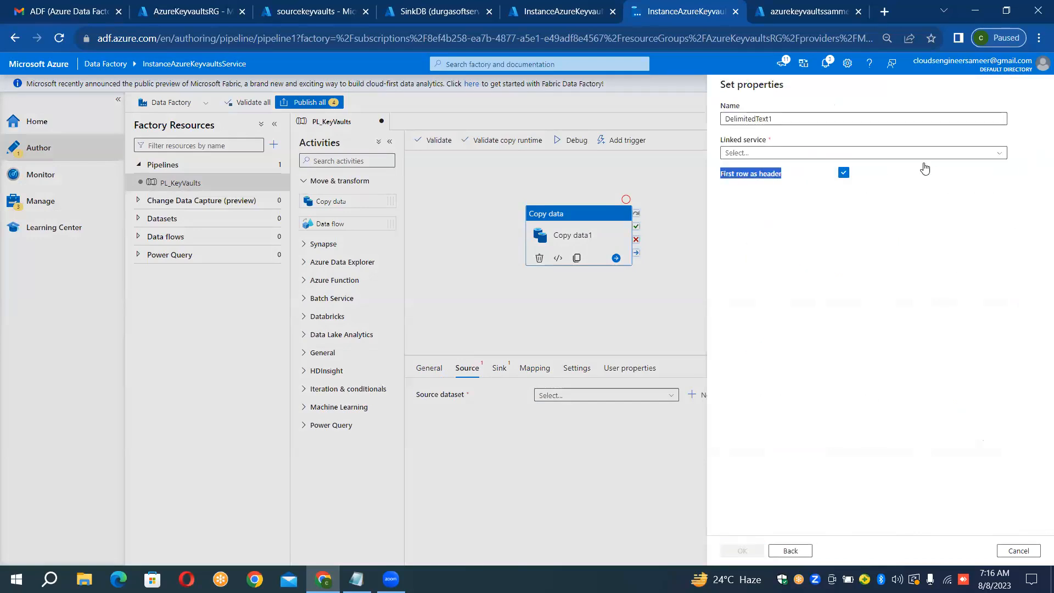
Name the source dataset DS_ADLS_GEN2 and connect it to the LS_ADLS_GEN2_SOURCE linked service.
click(860, 118)
key(ctrl+a)
key(BackSpace)
text(DS_A)
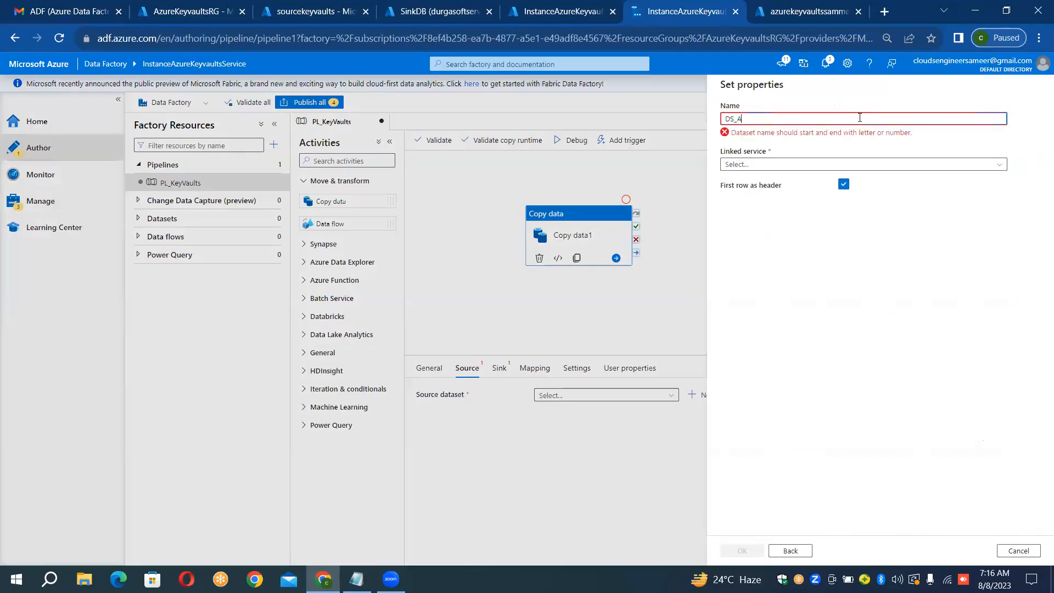
text(DLS_)
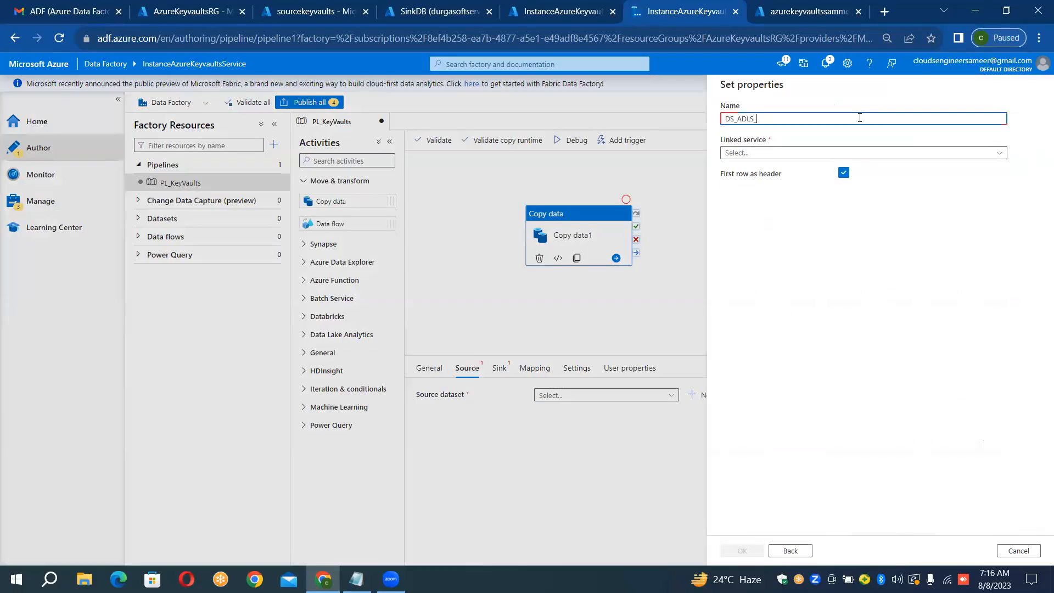
text(GEN2)
click(805, 153)
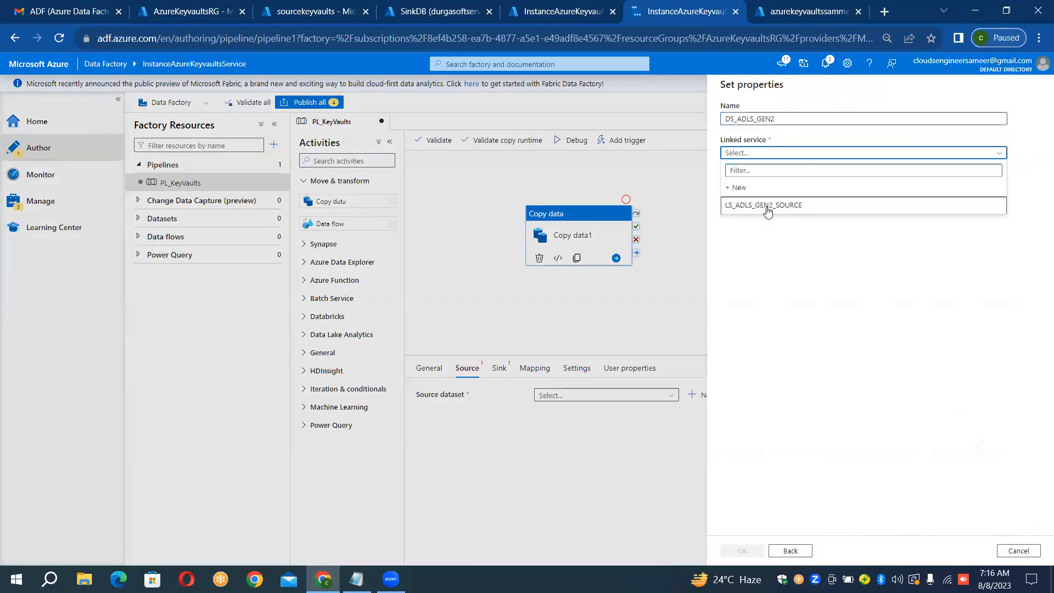
click(767, 206)
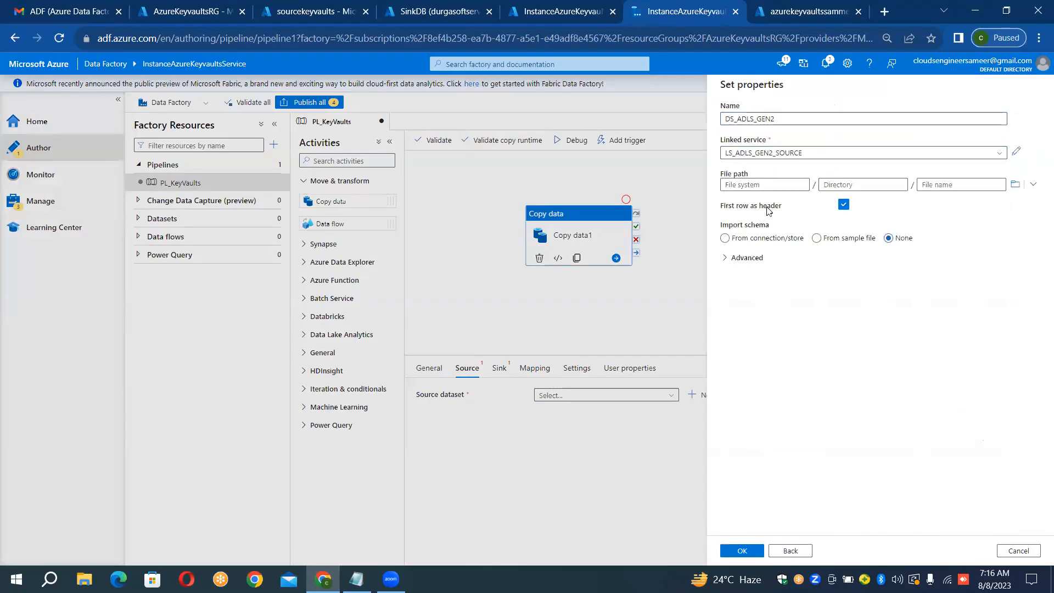
Point the source dataset to airlines.csv in the input file system and create it with the schema imported from the connection/store.
click(1015, 185)
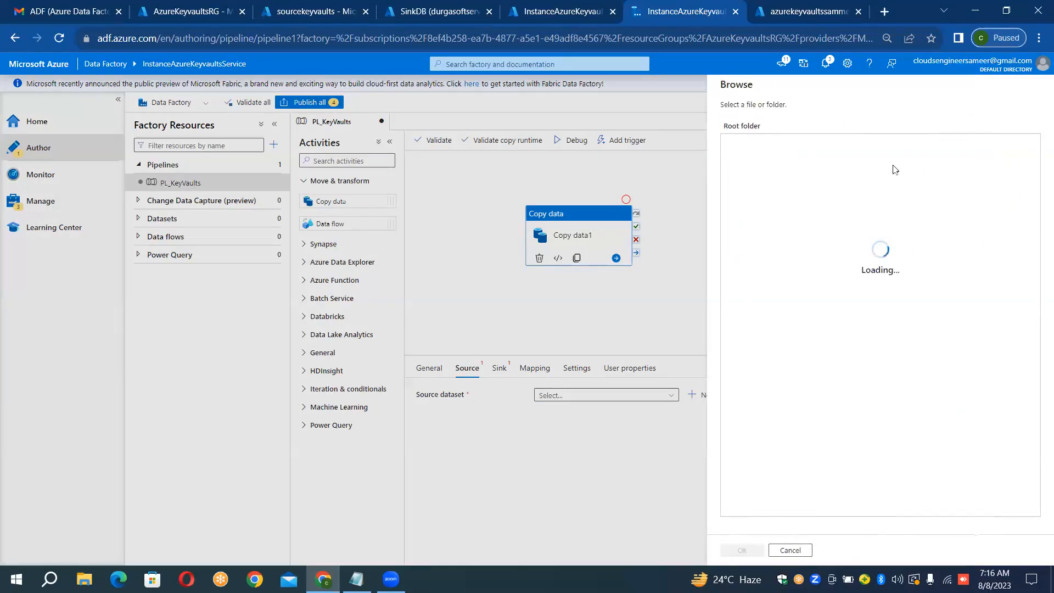
click(757, 149)
double_click(757, 149)
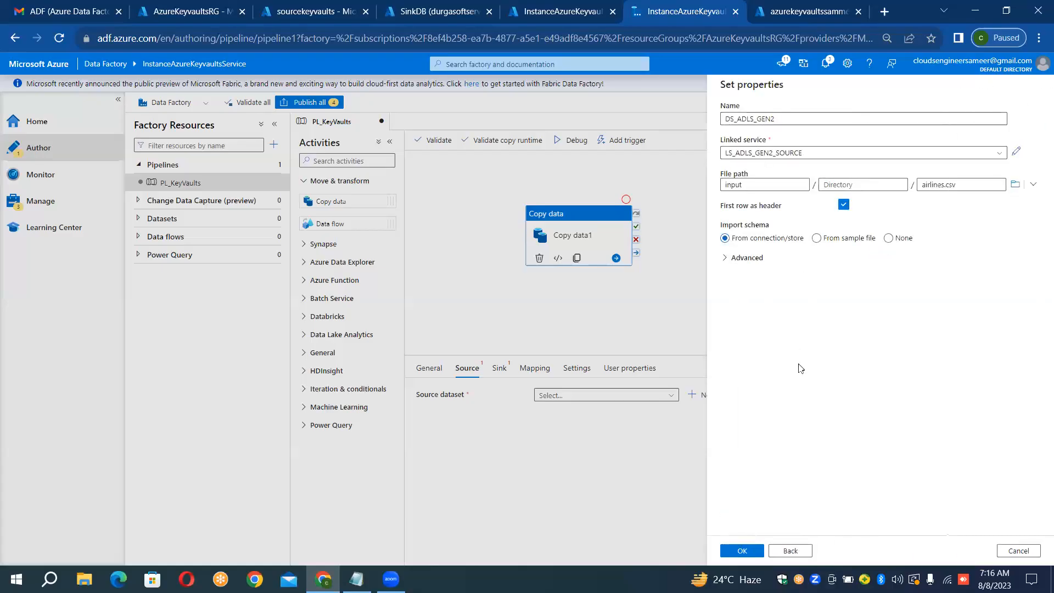
click(753, 554)
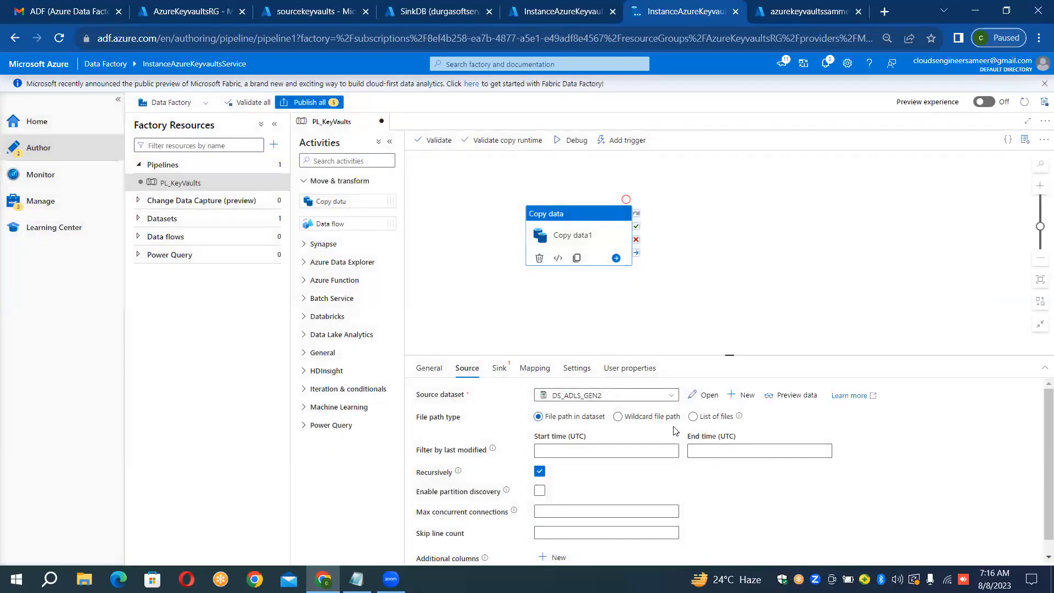
Start a new sink dataset for the copy activity, using Azure SQL Database as the data store.
click(501, 369)
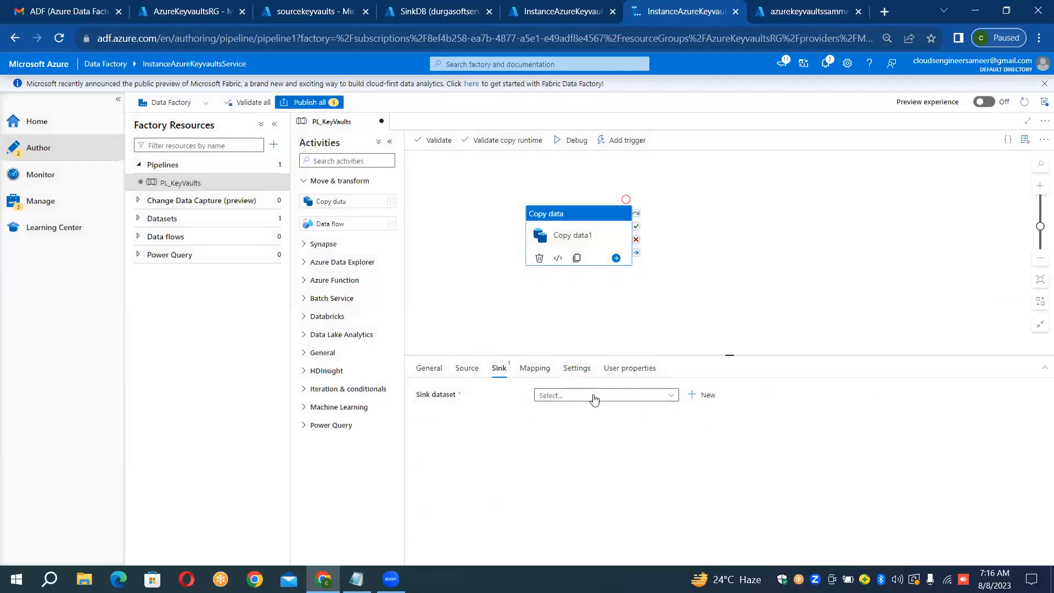
click(694, 395)
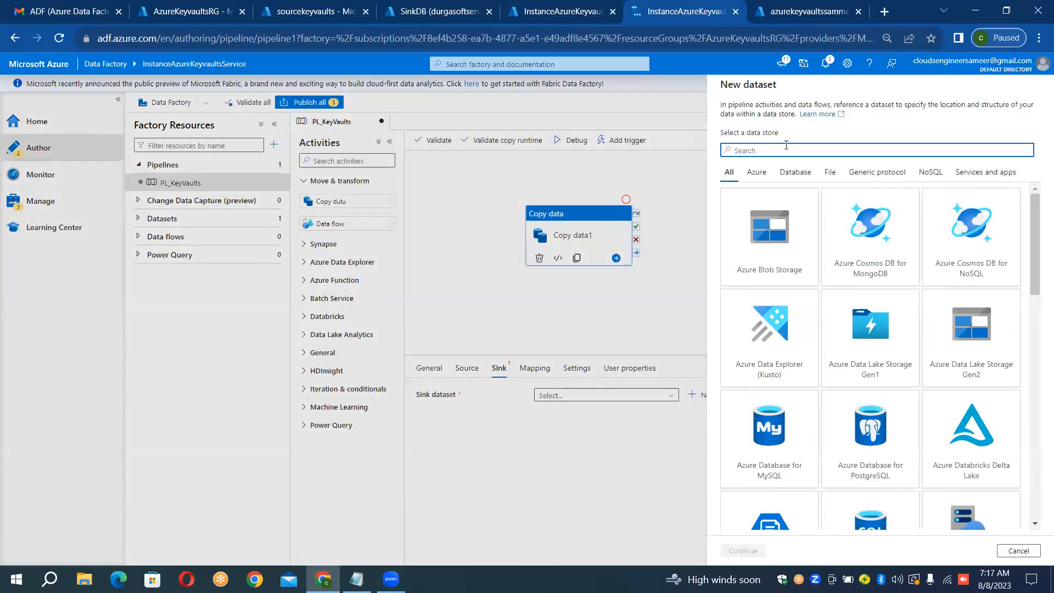
text(sql)
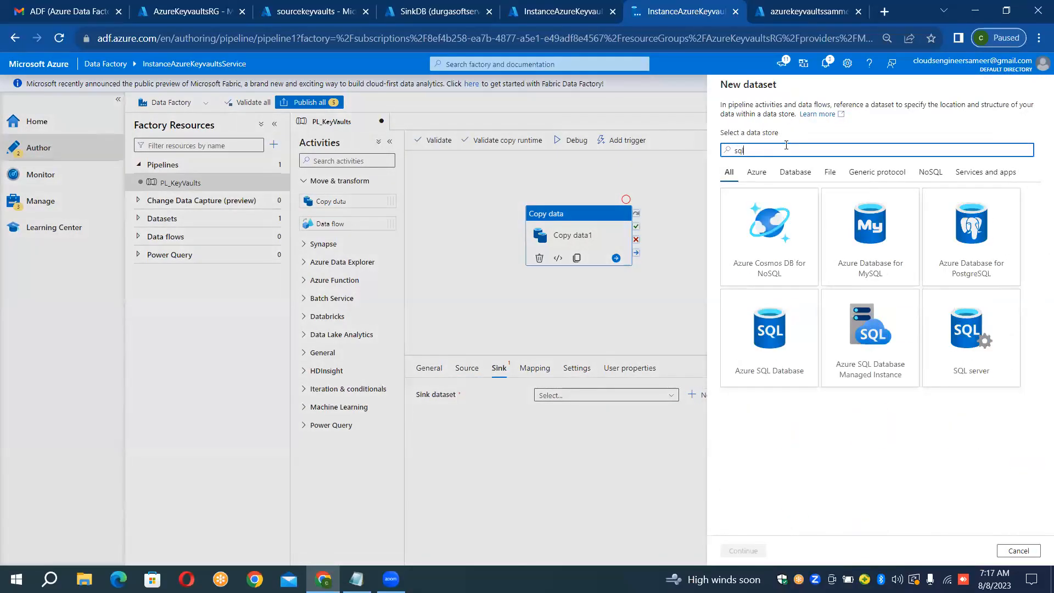
double_click(756, 324)
Name the sink dataset DS_SQLDB_SINK and connect it to the LS_SQLDB_SINK linked service.
click(794, 117)
key(ctrl+a)
key(BackSpace)
text(DS_)
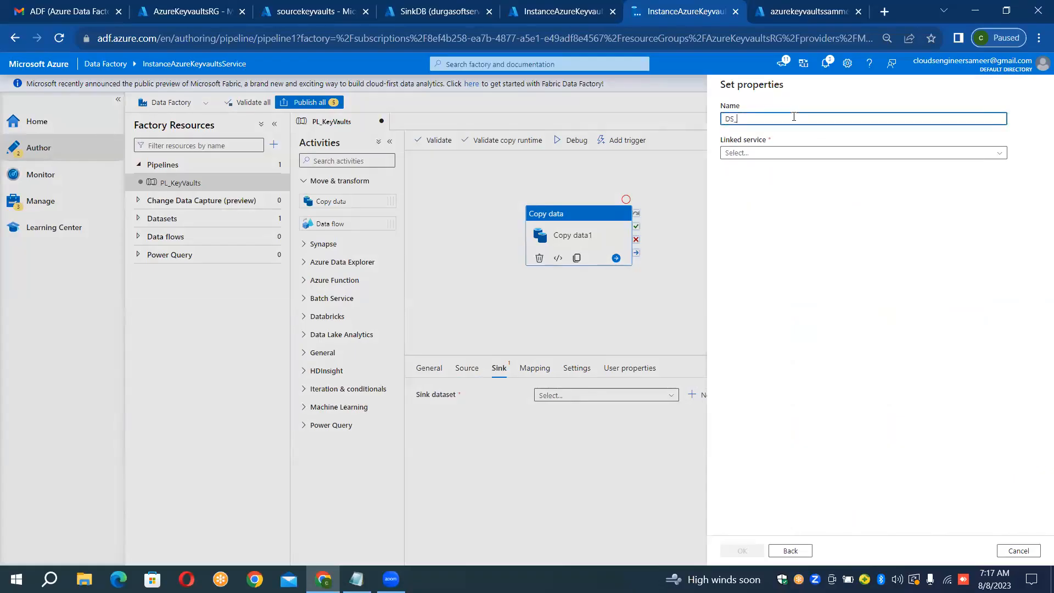
text(SQLDB_SINK)
click(750, 153)
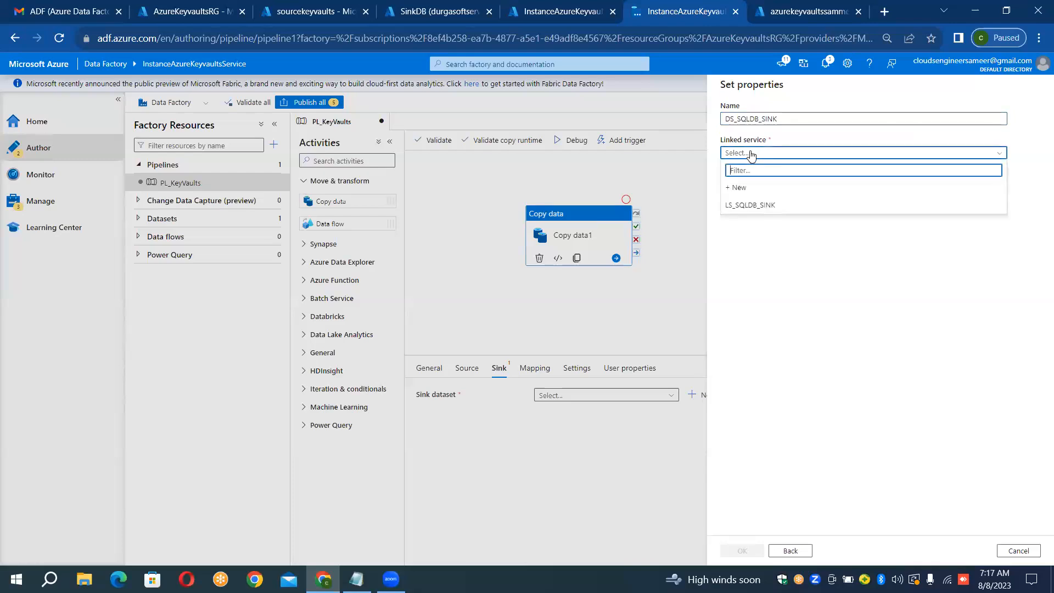
click(750, 205)
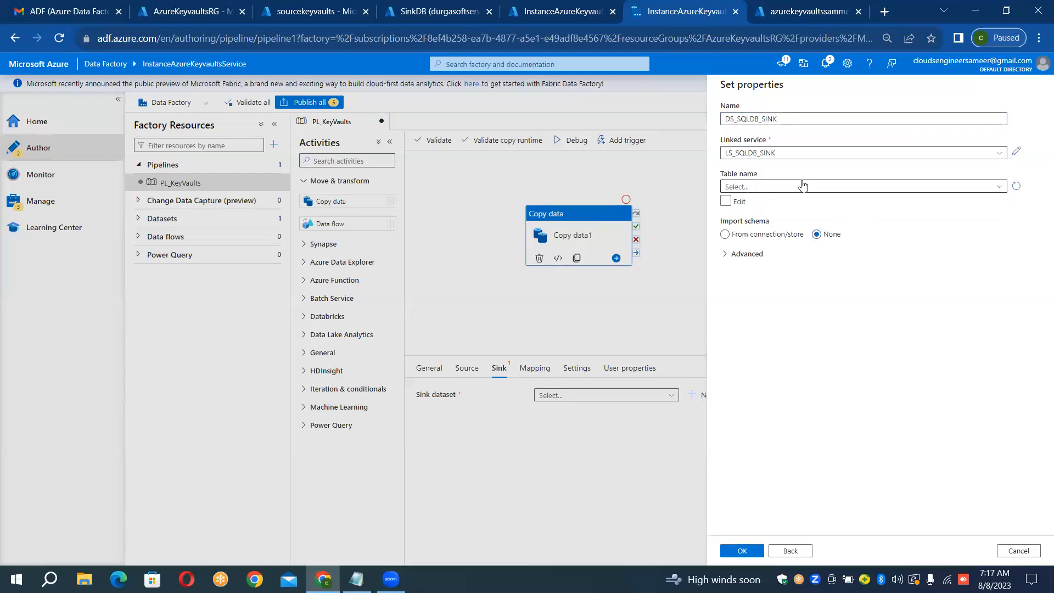
Manually set the sink table to dbo.Airinestable, set the schema import to None, and create the dataset.
click(803, 186)
click(803, 186)
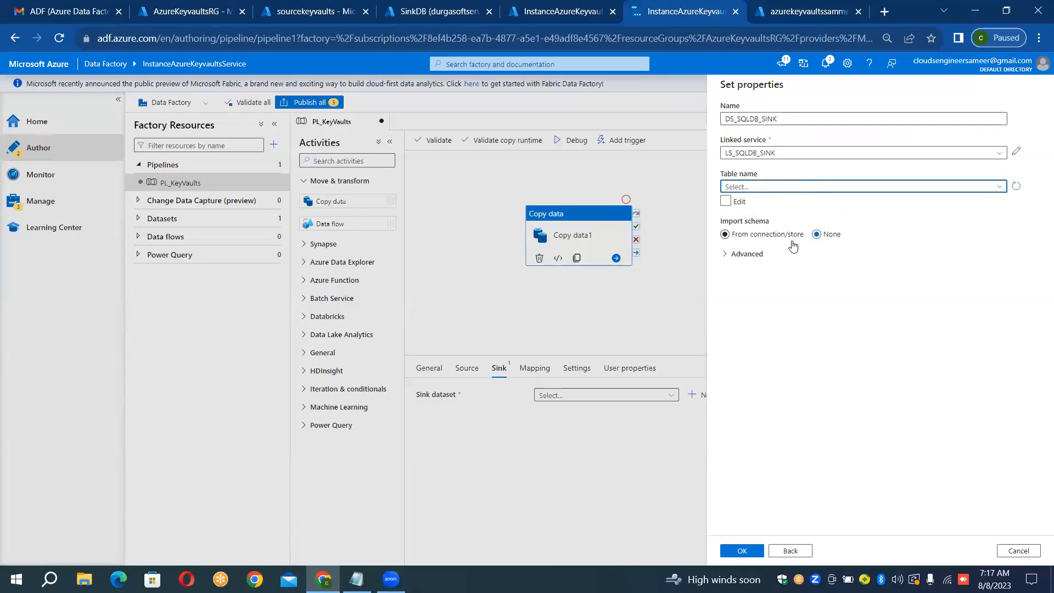
click(726, 201)
click(779, 185)
text(dbo)
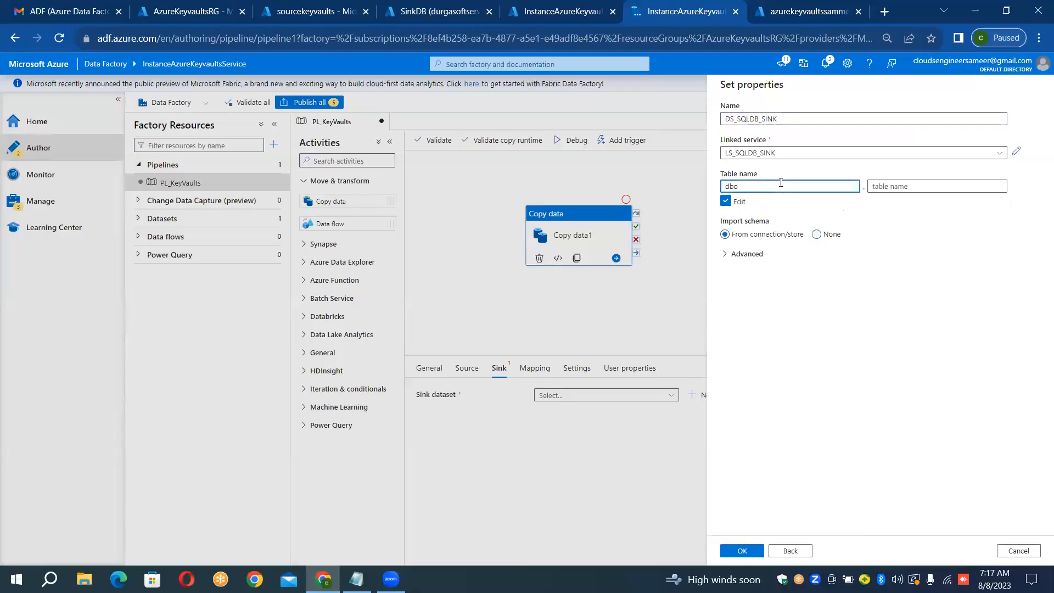
key(Tab)
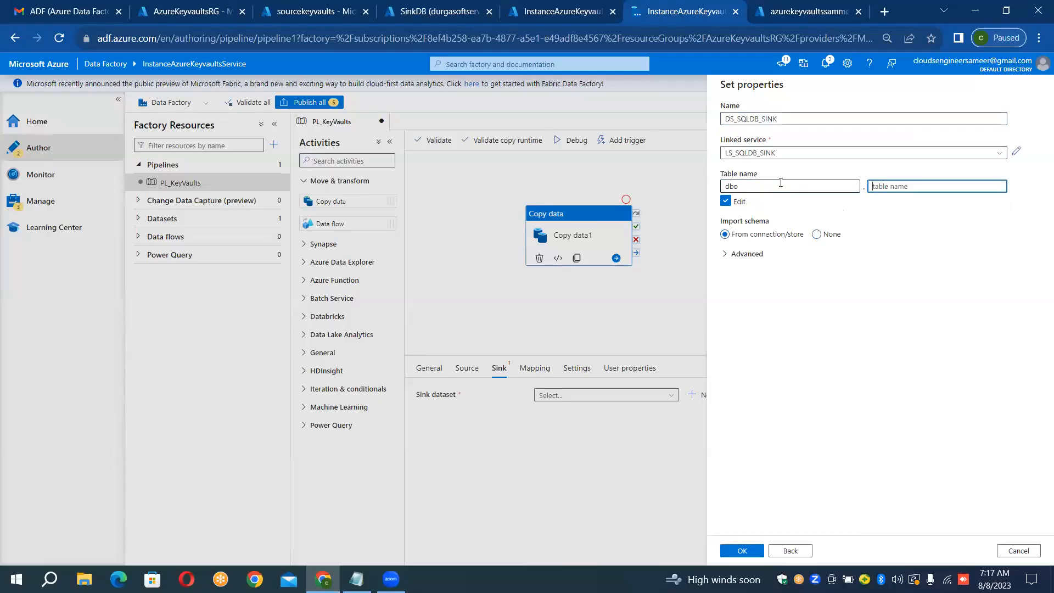
text(Airinestable)
click(816, 235)
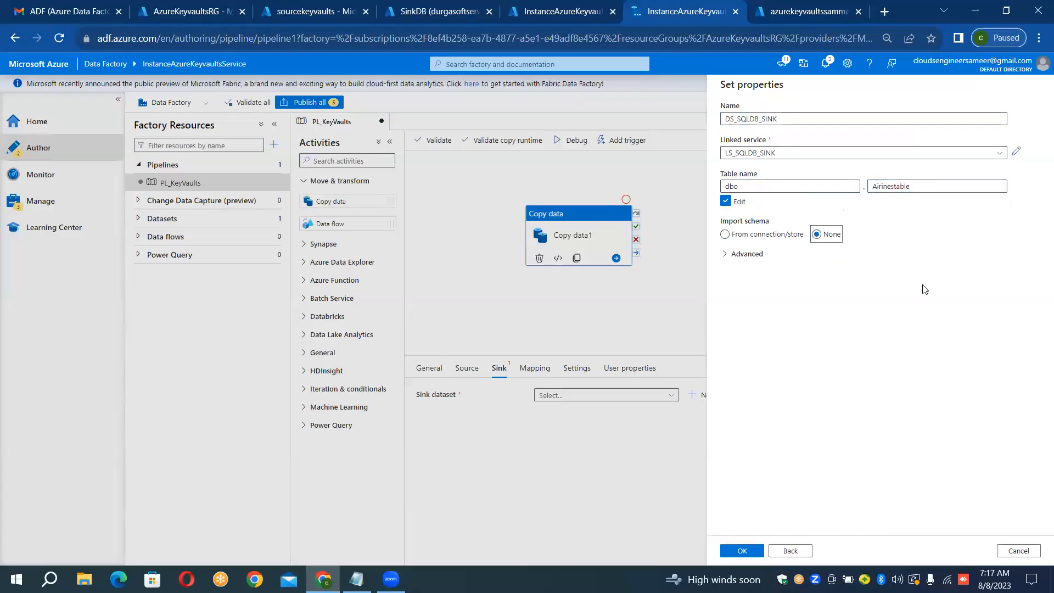
click(742, 549)
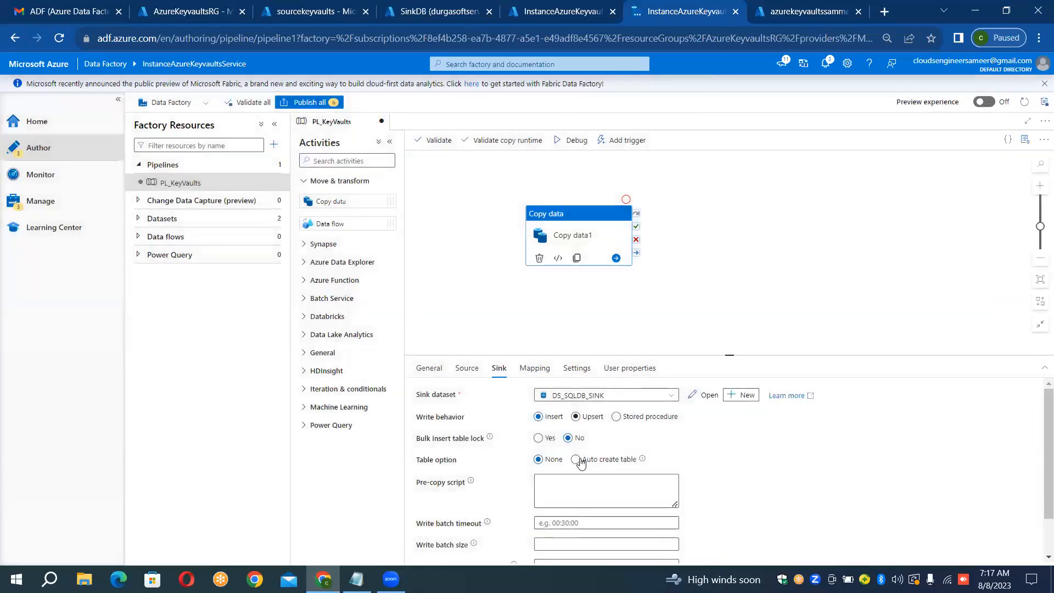
Set the sink's table option to Auto create table and run the pipeline in debug mode.
click(575, 459)
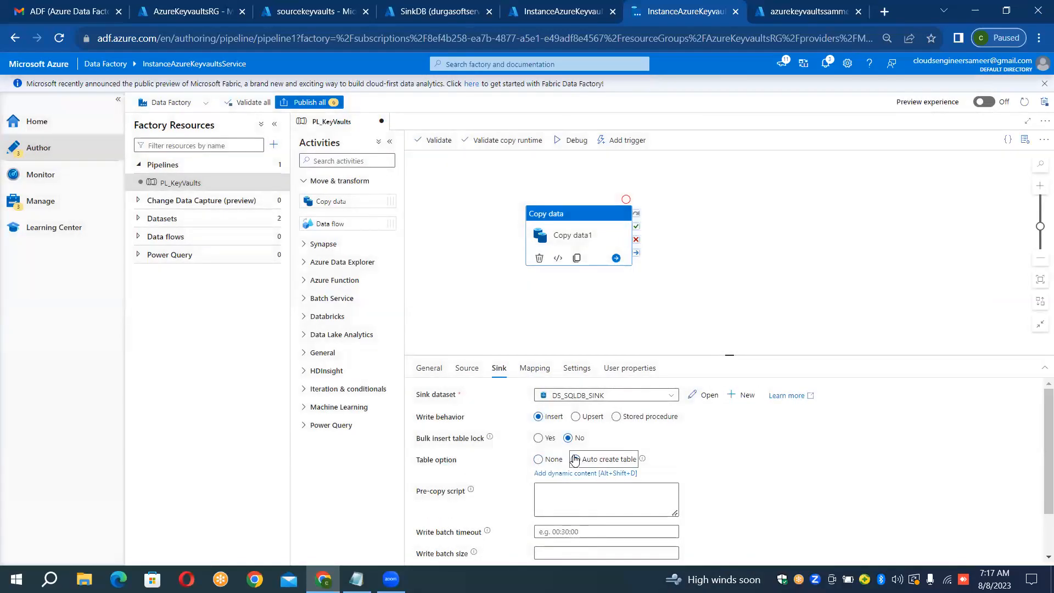
click(561, 144)
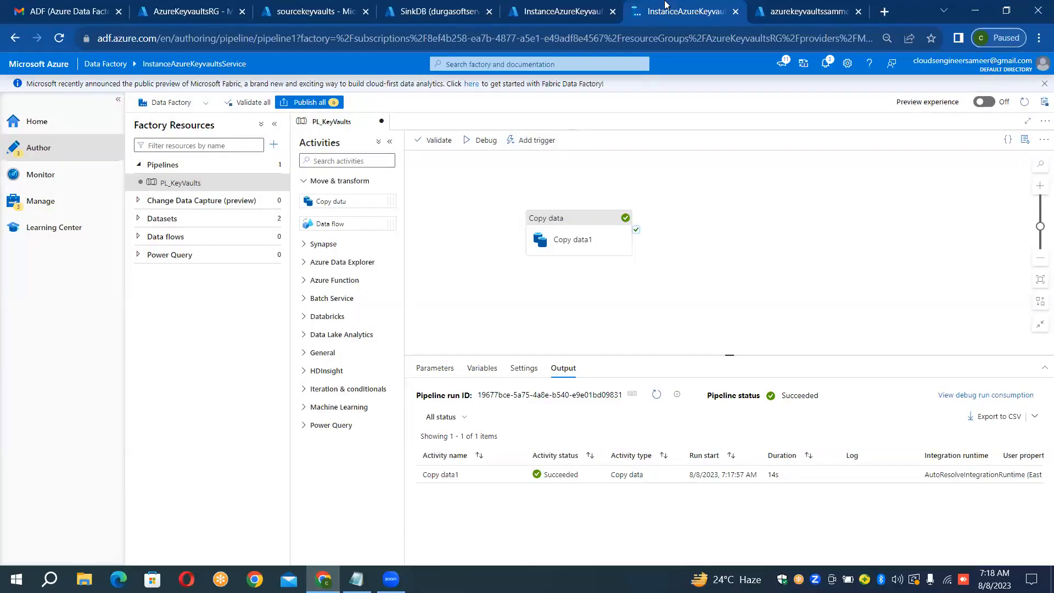
In the SinkDB query editor, expand the tables and run the query "select * from [dbo].[Airinestable];".
click(409, 8)
click(177, 277)
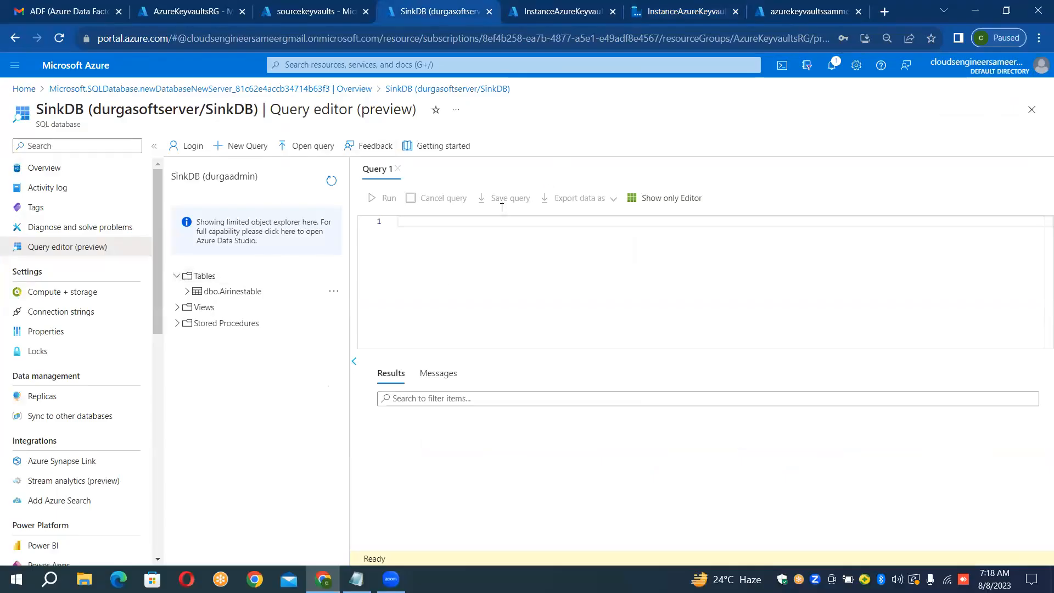
click(450, 266)
text(select * from air)
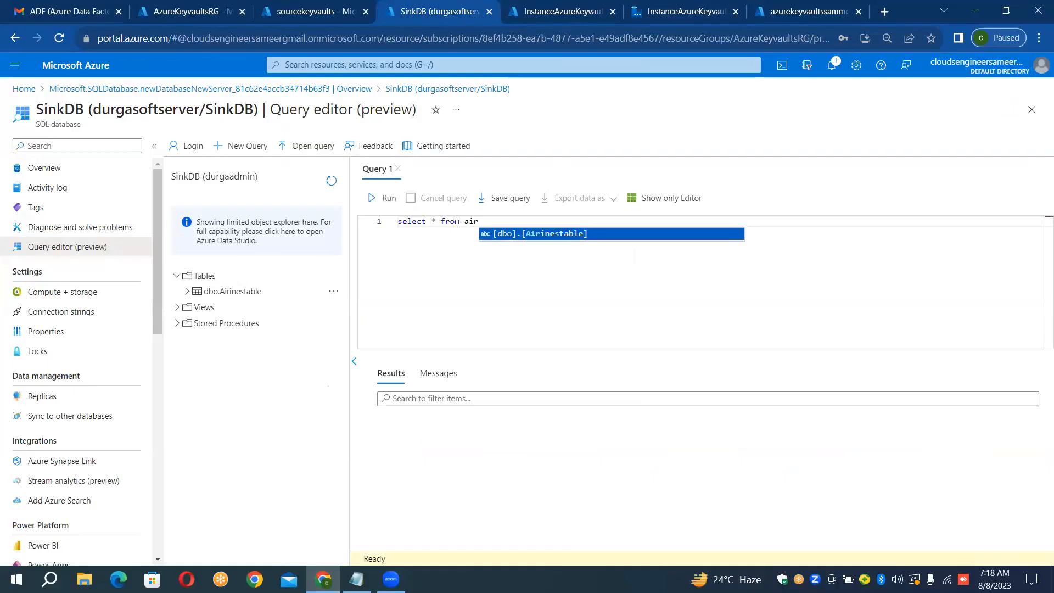
key(Return)
text(;)
key(shift+Home)
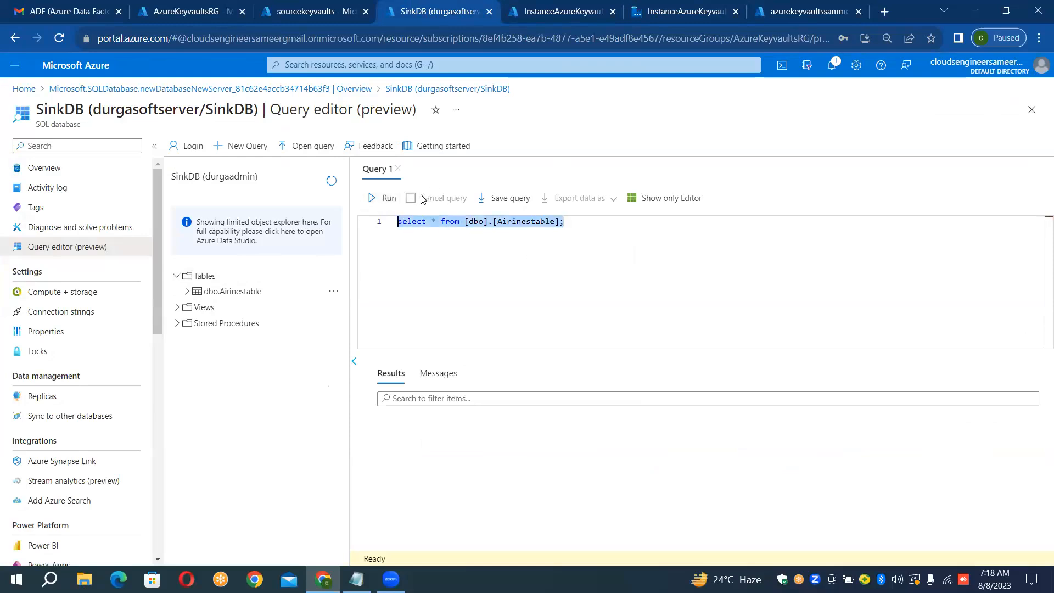
click(389, 199)
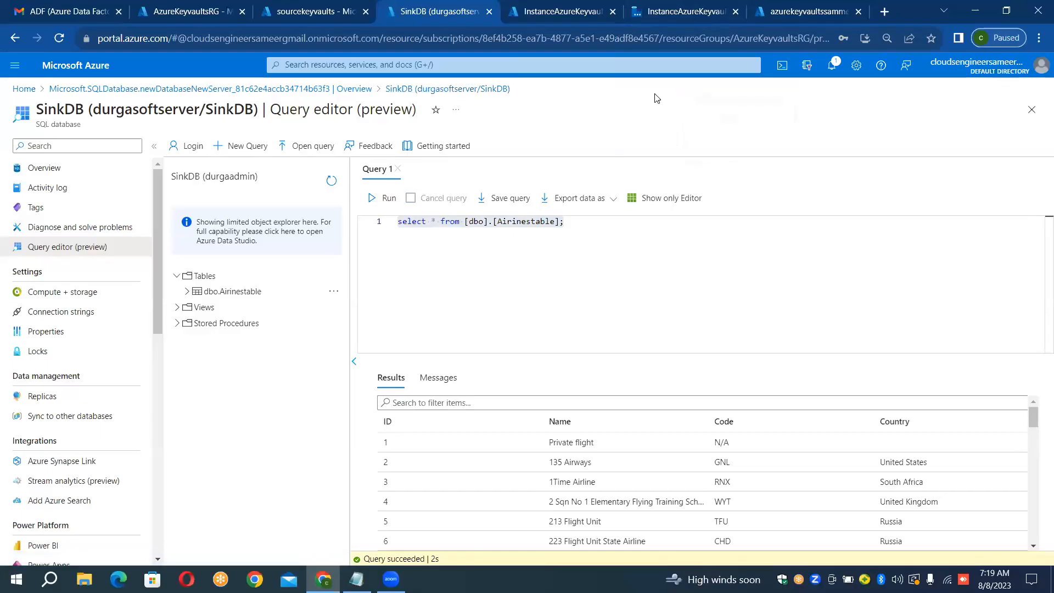
Switch to the InstanceAzureKeyvaultsService data factory overview in the Azure portal.
click(668, 7)
click(602, 17)
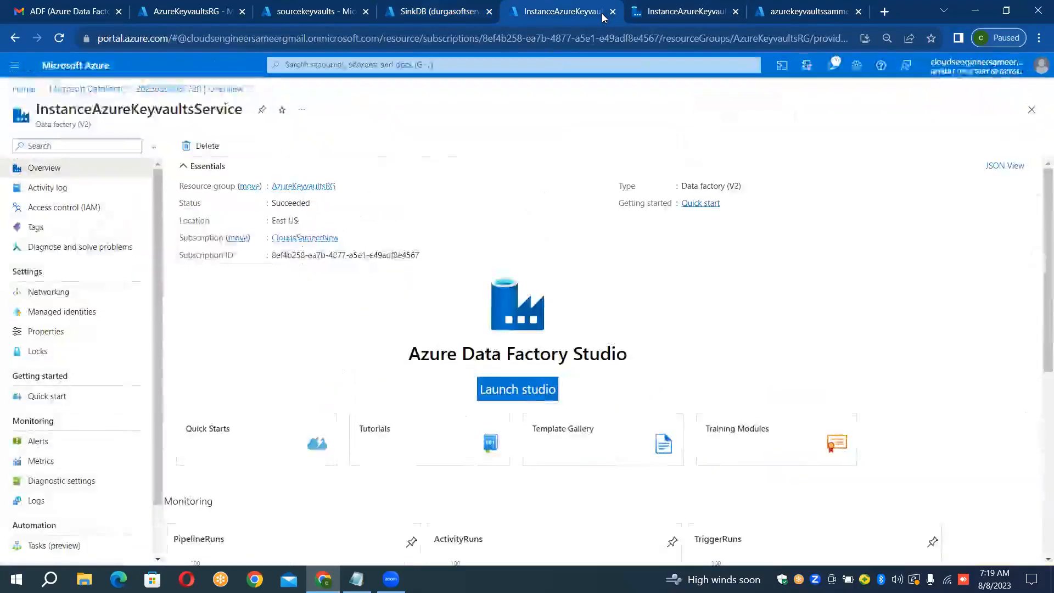
Switch to the azurekeyvaultssammer Secrets page and place its browser tab directly between the sourcekeyvaults and SinkDB tabs.
click(801, 13)
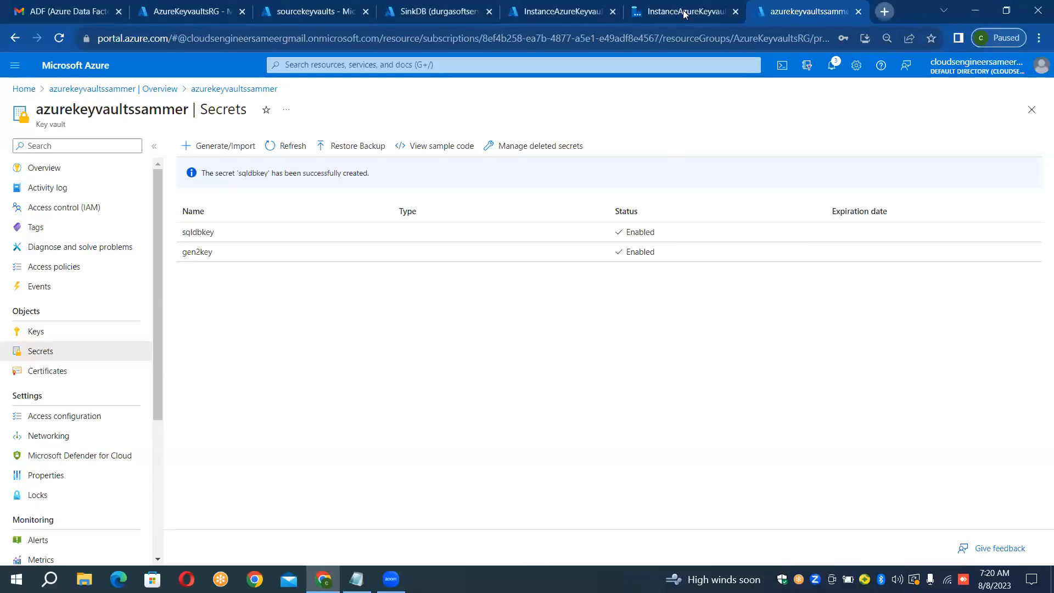
key(ctrl+t)
click(718, 9)
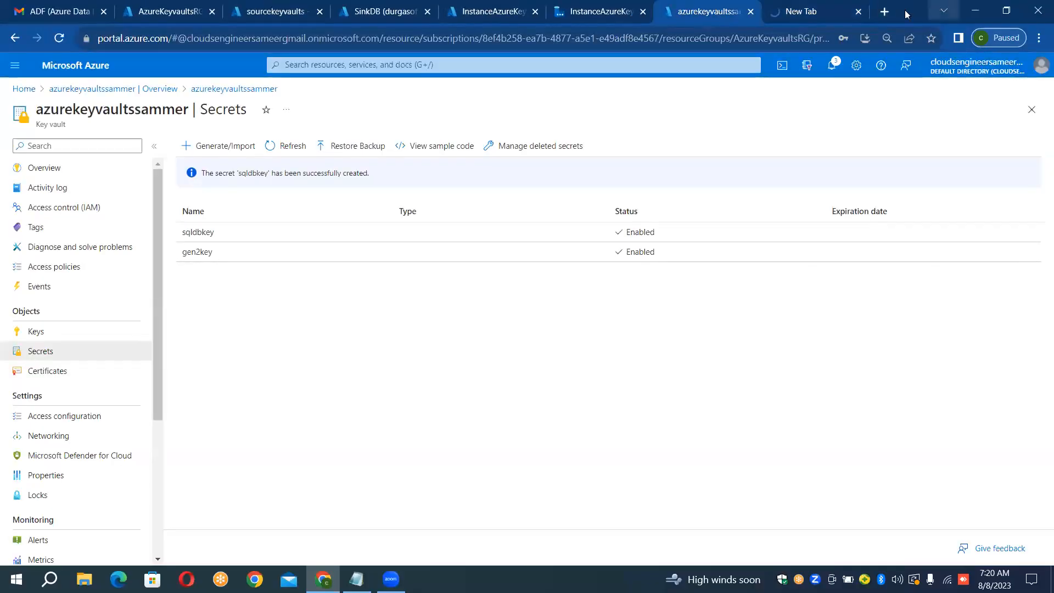
click(858, 12)
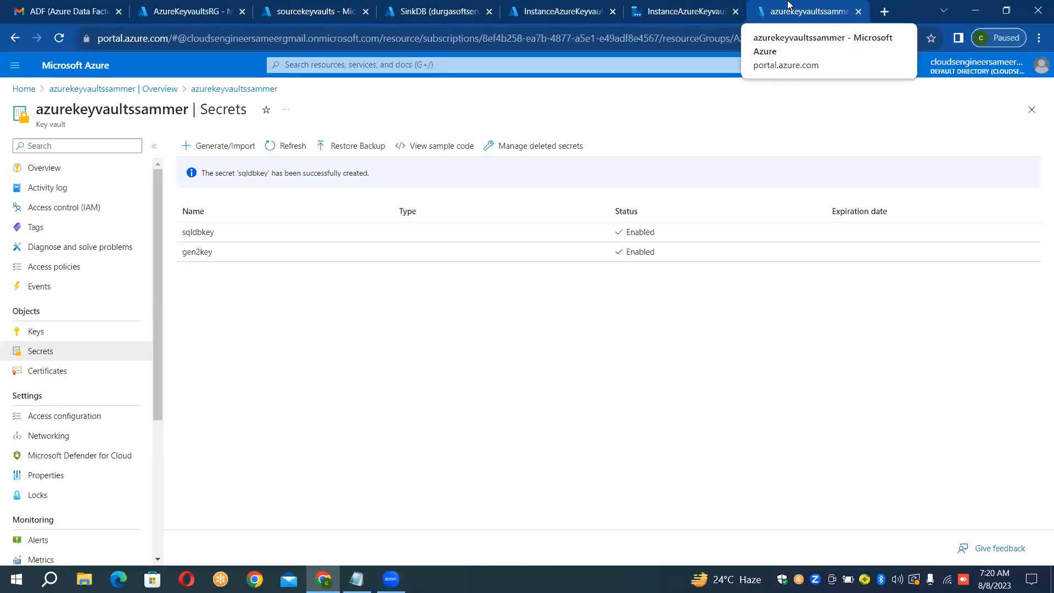
drag(787, 2, 422, 11)
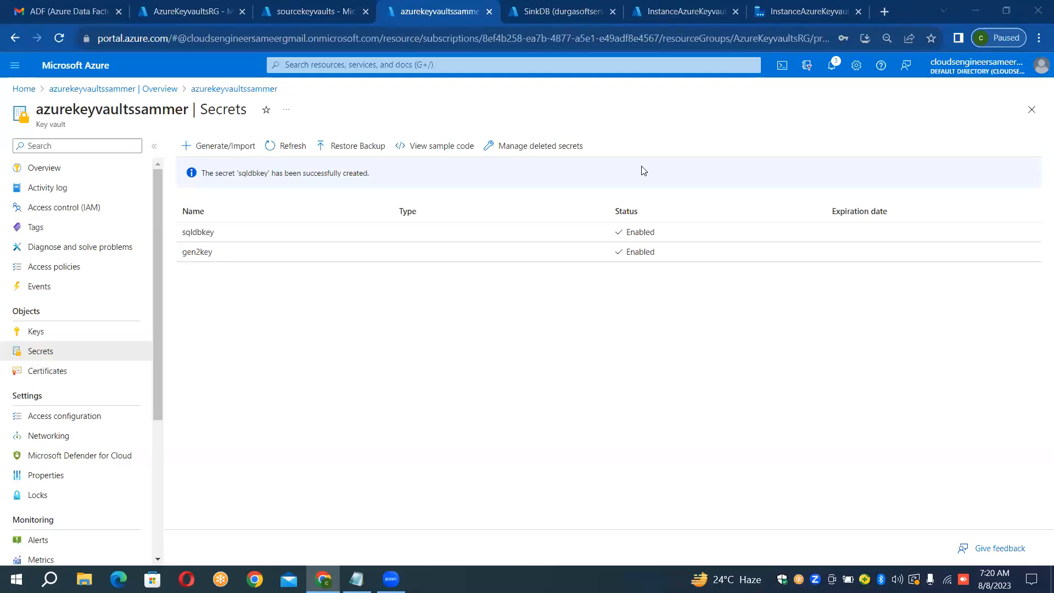
Review the data factory overview, the PL_KeyVaults pipeline's debug output, and the containers of the sourcekeyvaults storage account.
click(605, 5)
click(695, 6)
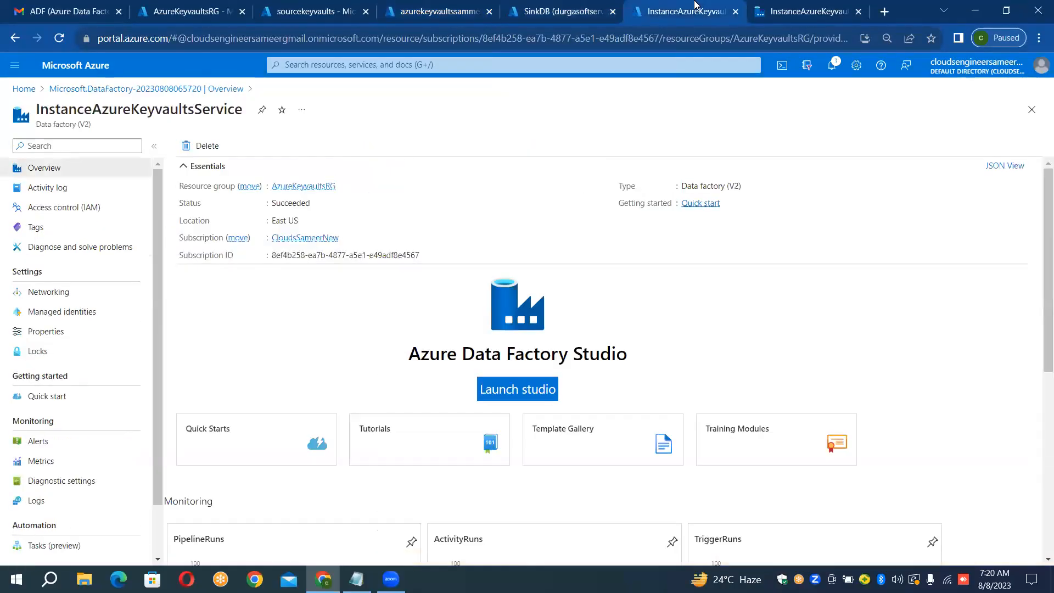
click(779, 12)
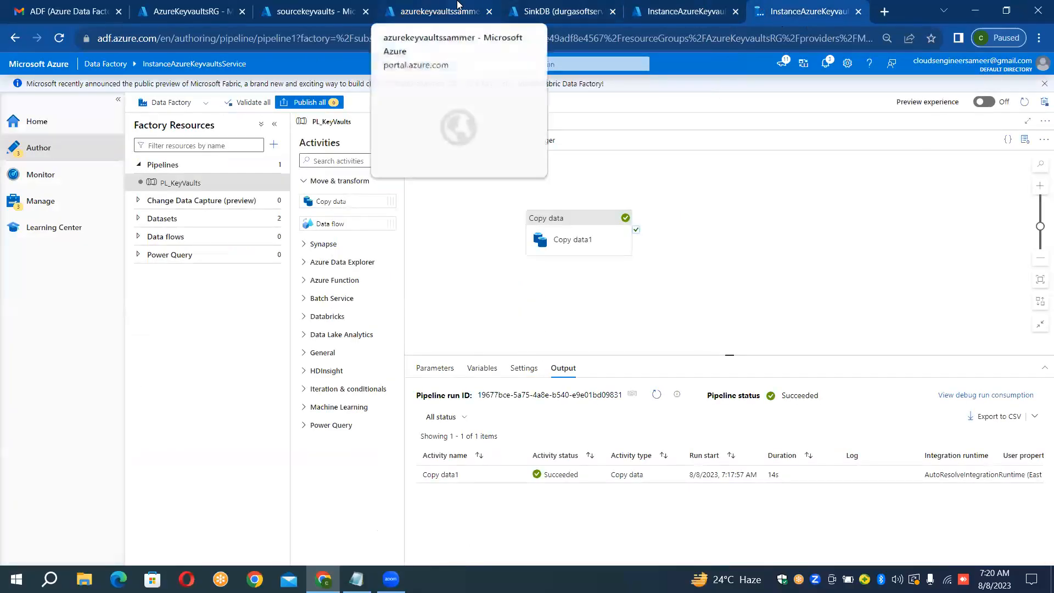
click(323, 6)
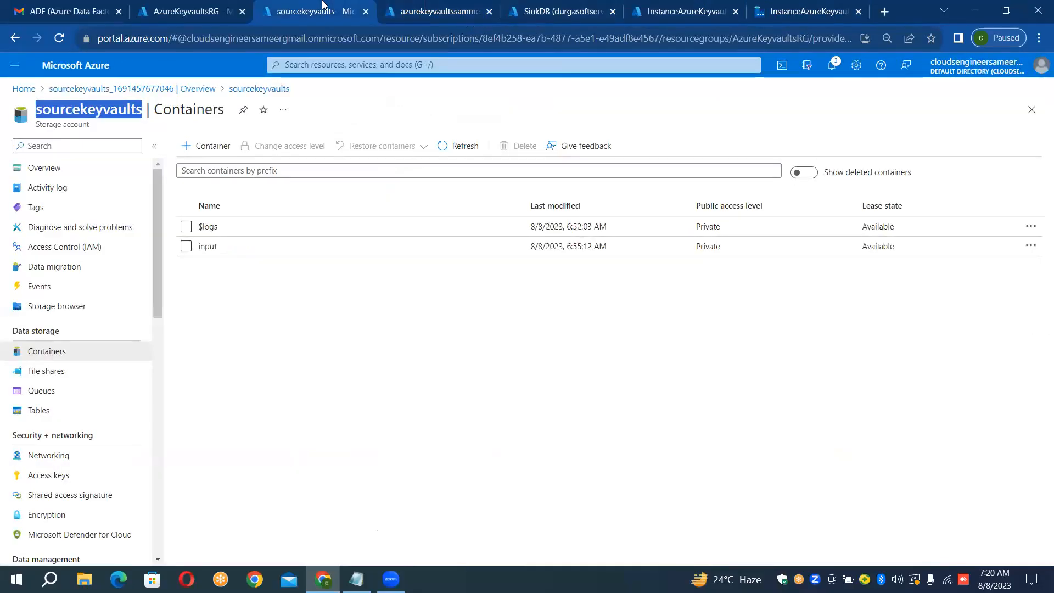